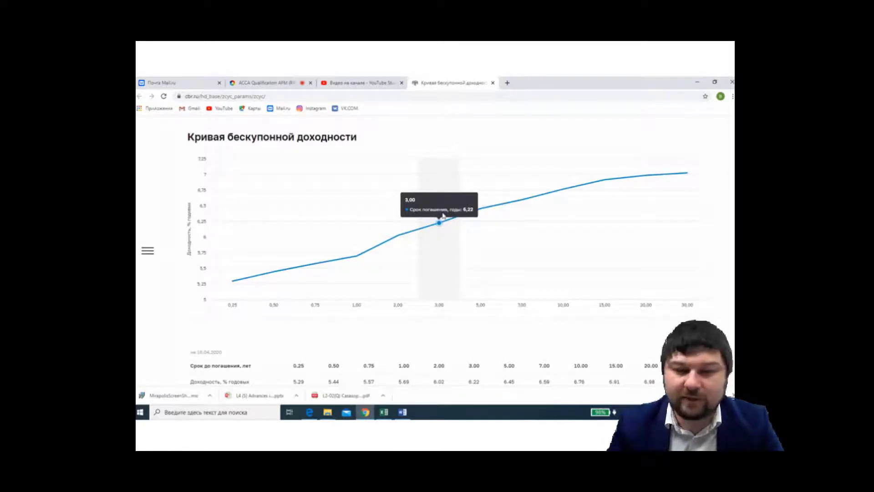
Step: Review the zero-coupon yield curve in the browser and switch to the Excel workbook with the yield table
key("alt+Tab")
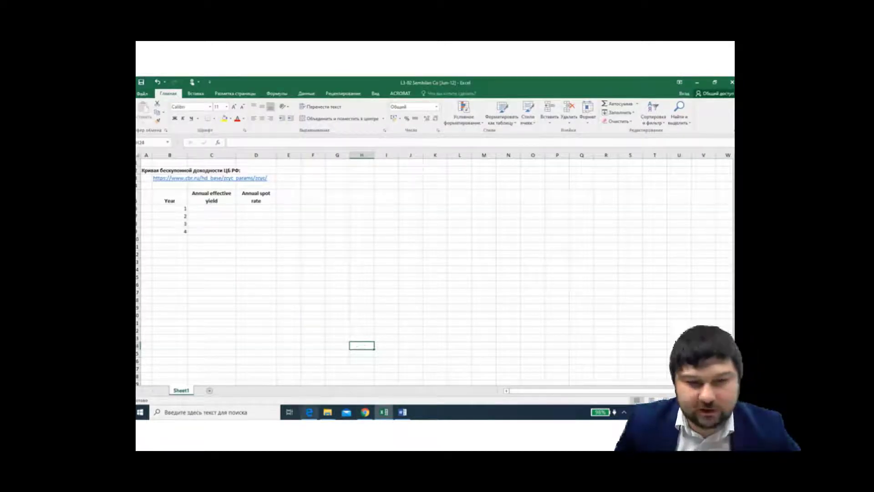
left_click(366, 413)
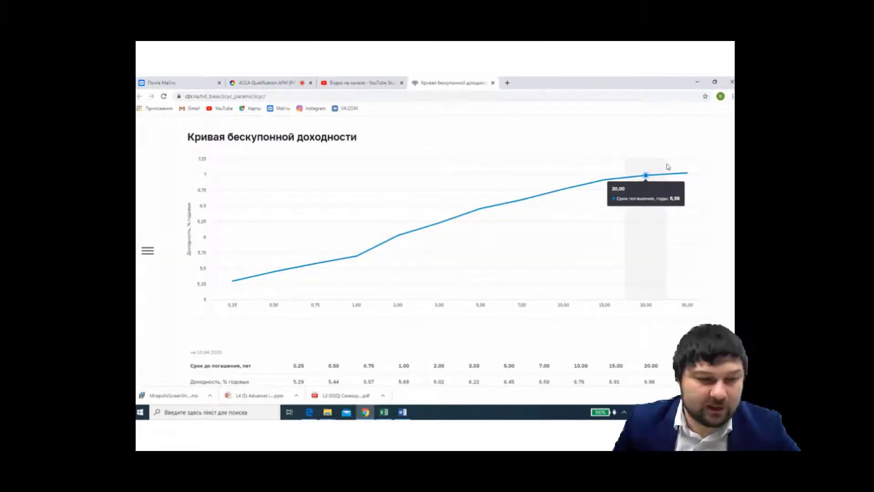
left_click(383, 411)
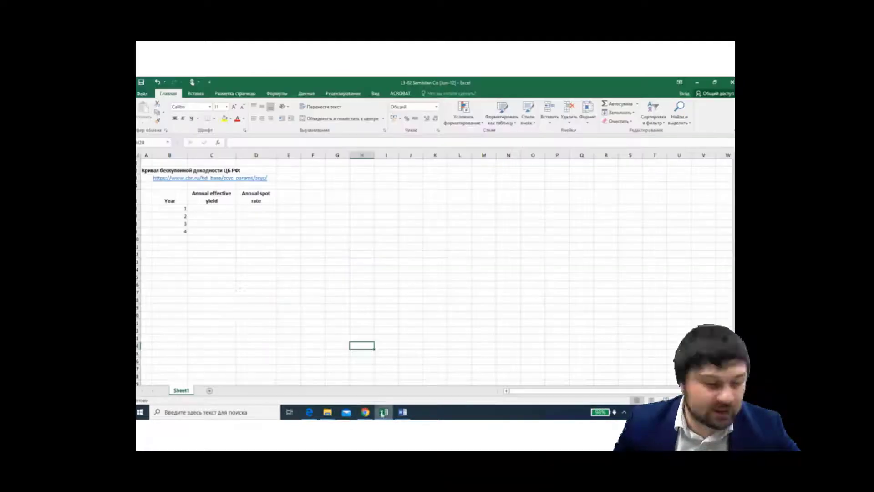
Step: Enter annual effective yields of 2,5%, 3,1%, 3,5% and 3,8% for years 1 to 4
left_click(211, 209)
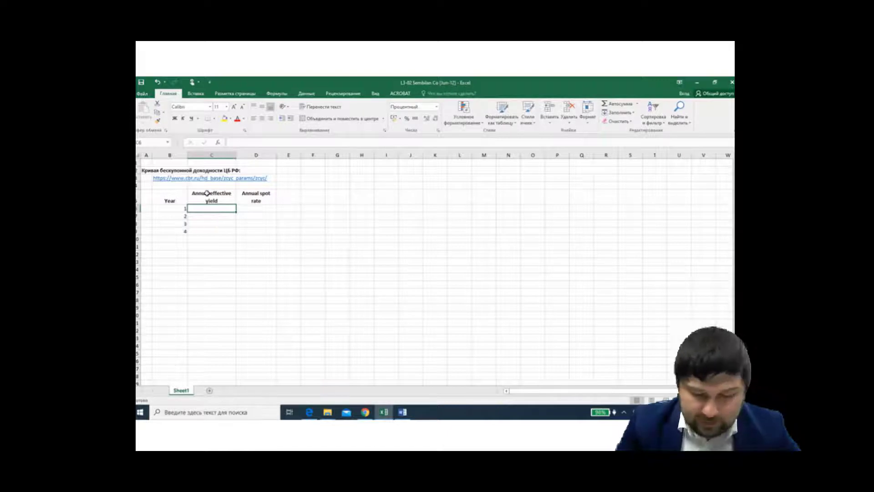
type("27")
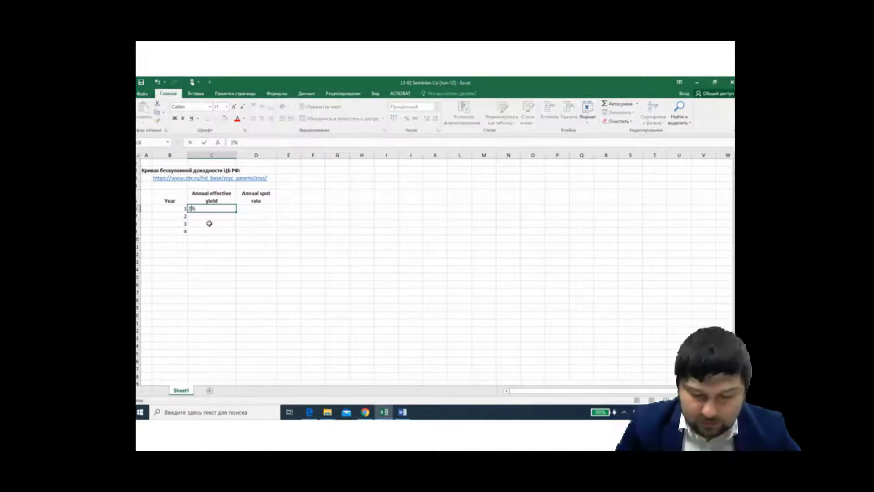
key("BackSpace")
type(",5")
key("Return")
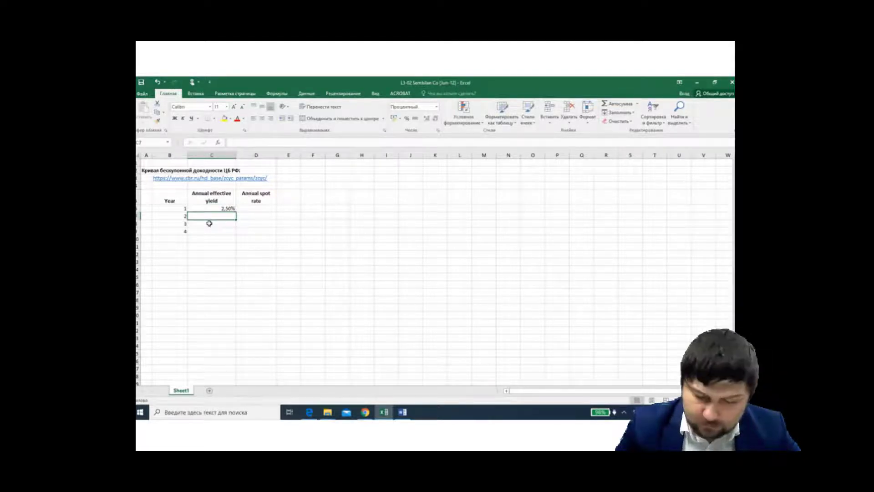
type("3")
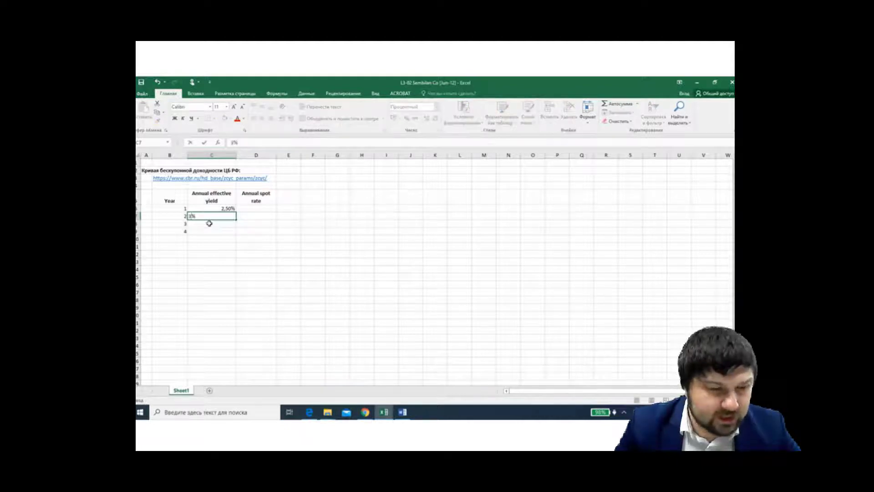
type(",1")
key("Return")
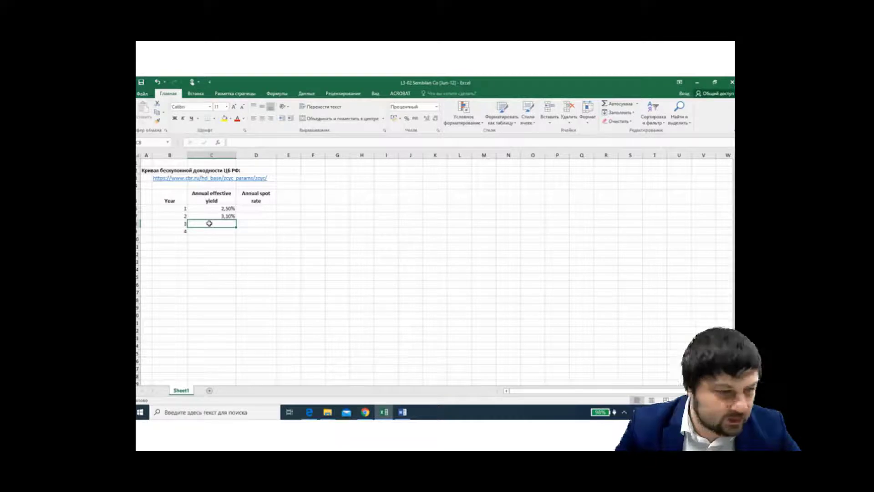
type("3,5")
key("Return")
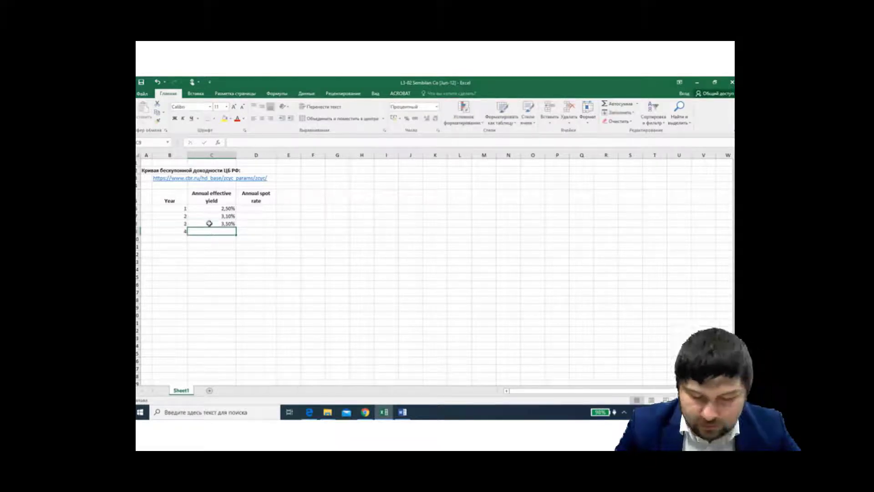
type("3,8")
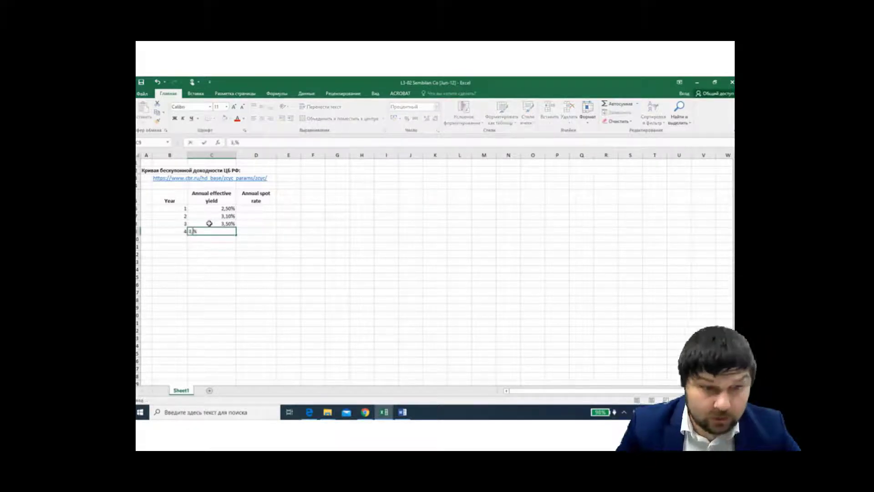
key("Return")
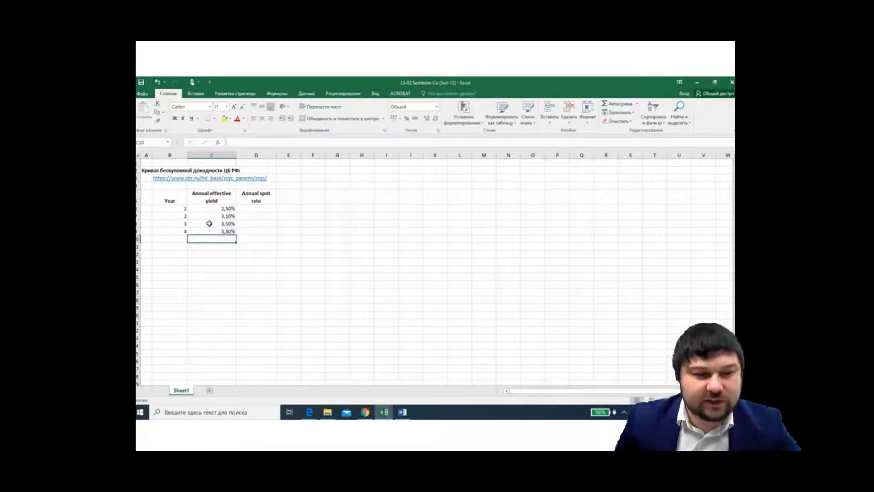
Step: Set the year 1 annual spot rate in D6 equal to its annual effective yield in C6
left_click(257, 210)
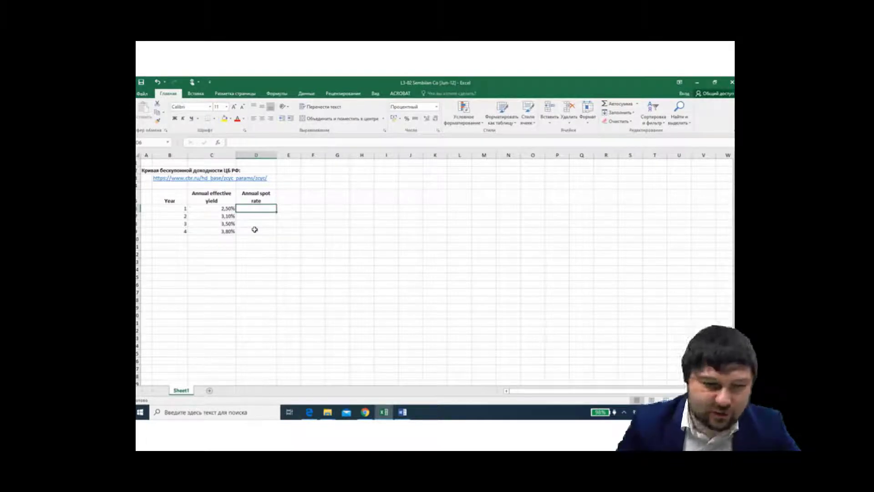
type("=")
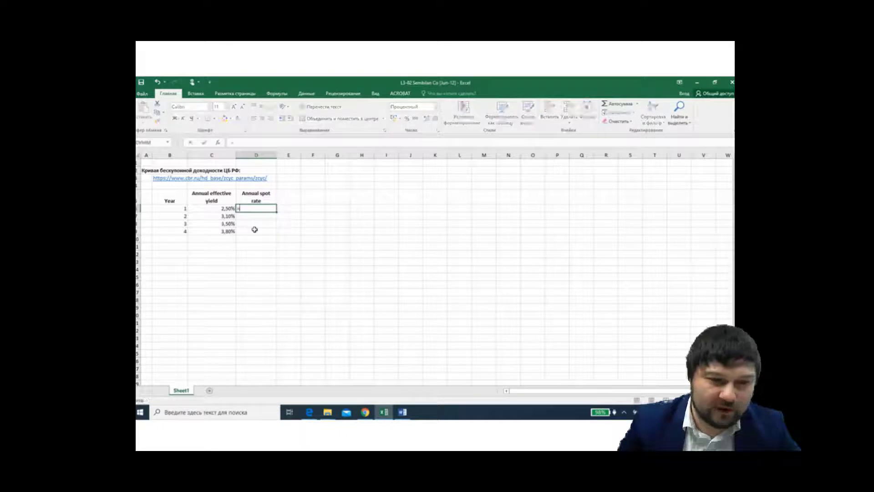
key("Left")
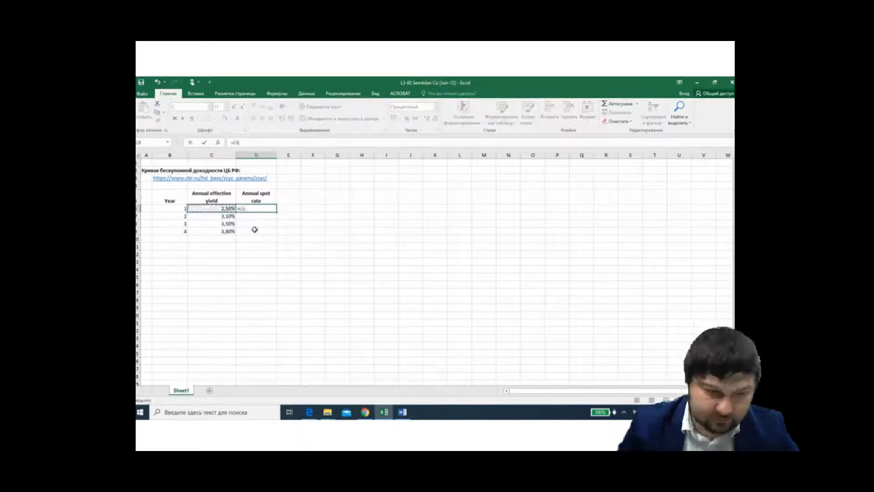
key("Return")
key("Return")
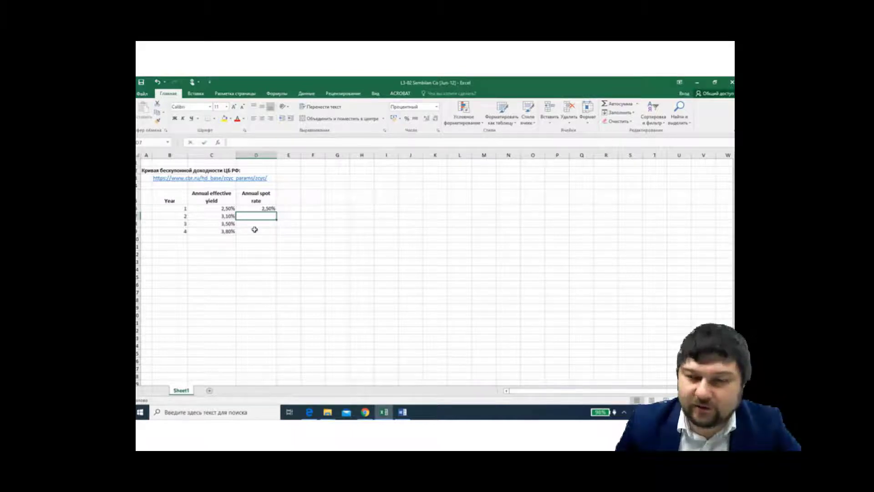
Step: Enter the formula =(1+C7)^2 as the year 2 annual spot rate in D7
type("=")
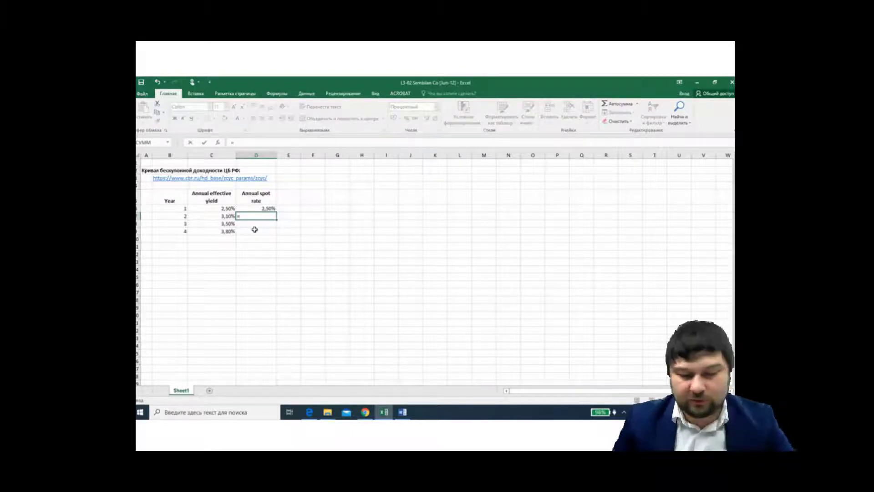
type("(")
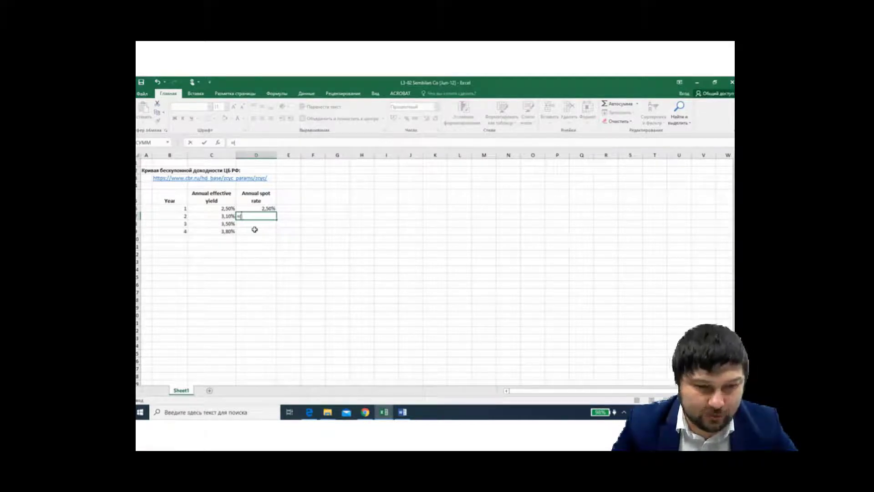
type("1")
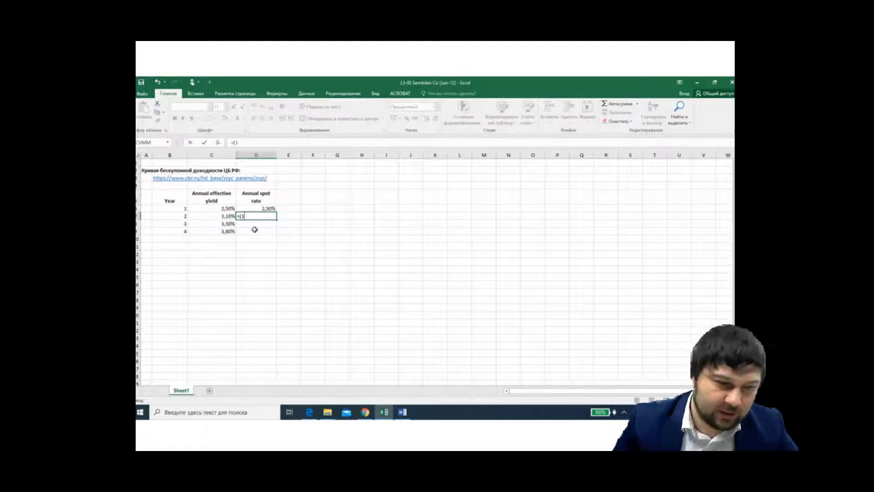
type("+")
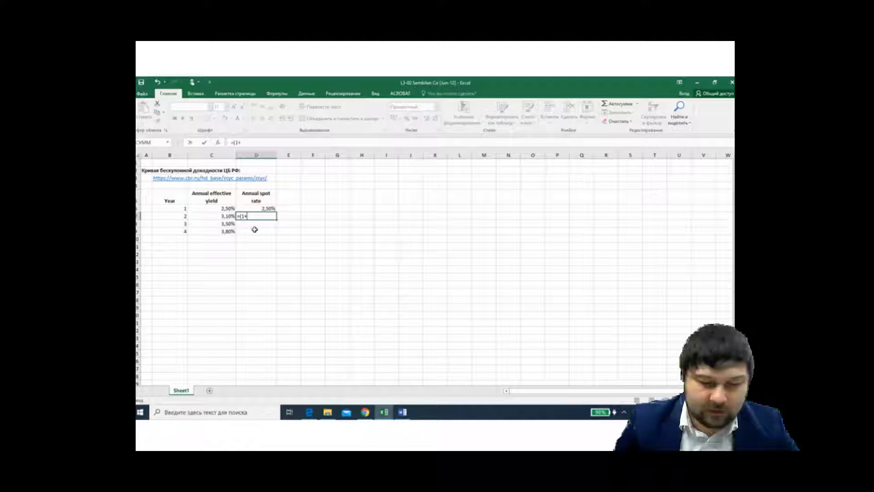
key("Left")
type(")")
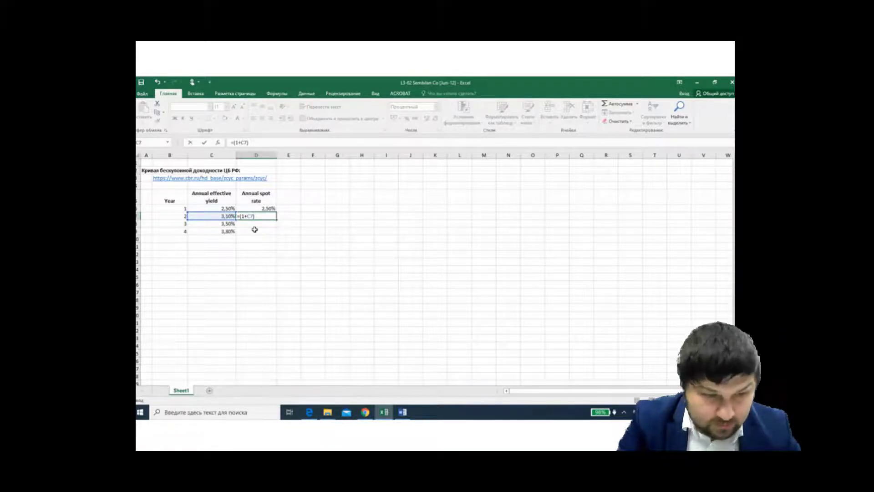
type("^")
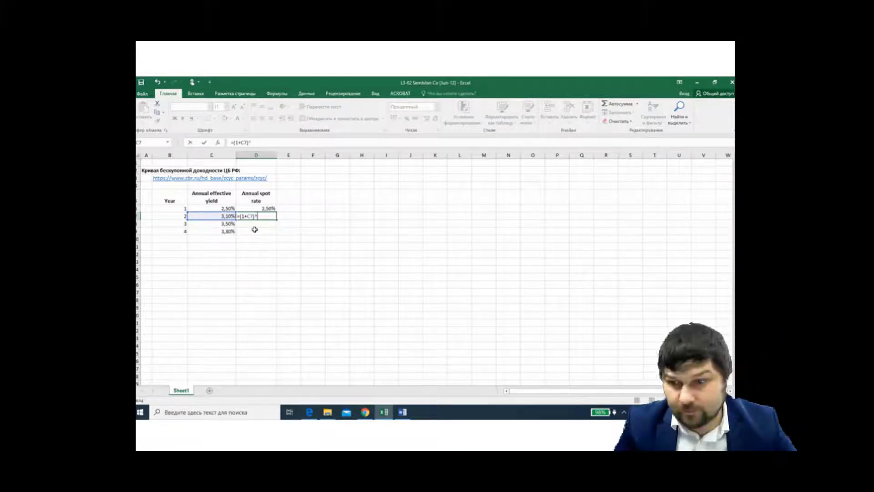
type("2")
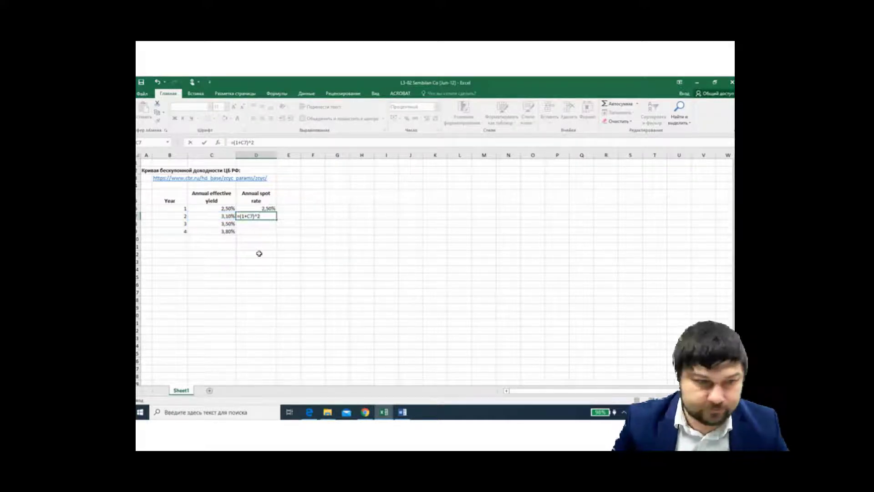
key("Return")
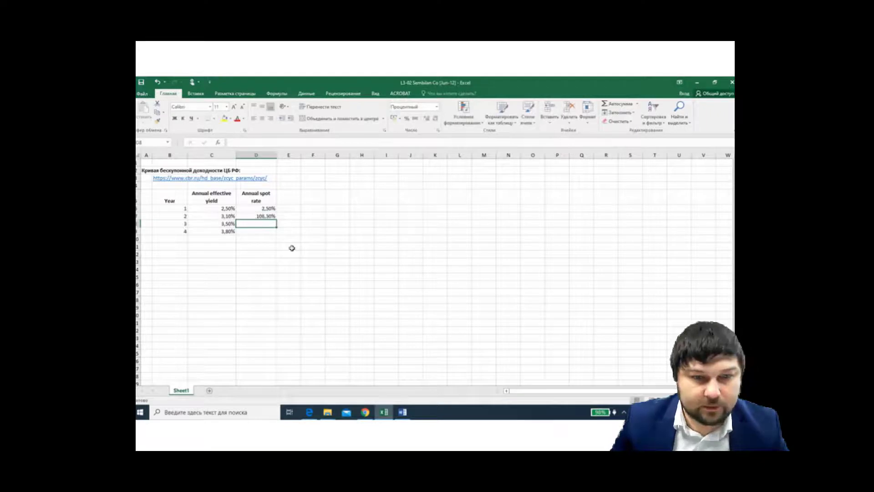
Step: Set the font size of range A1:E15 to 24 and widen column D to fit the spot rates
left_click_drag(288, 277, 145, 163)
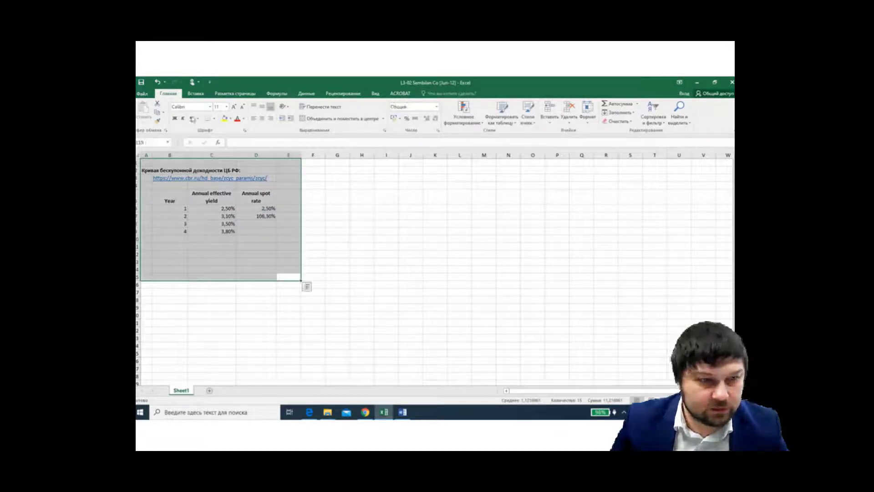
left_click(227, 107)
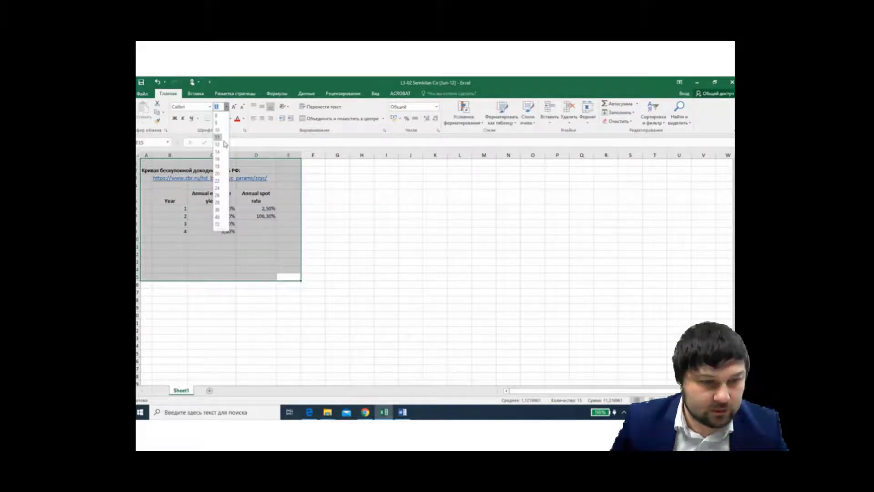
left_click(222, 187)
left_click(378, 275)
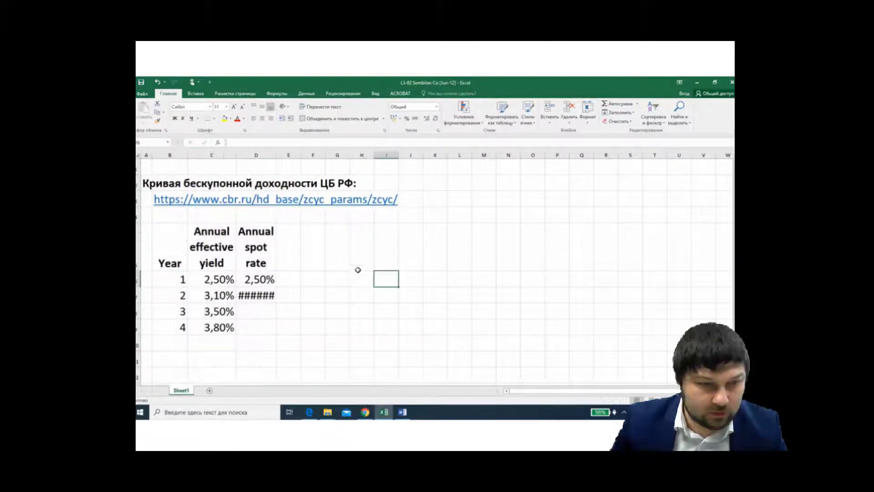
left_click_drag(276, 154, 314, 157)
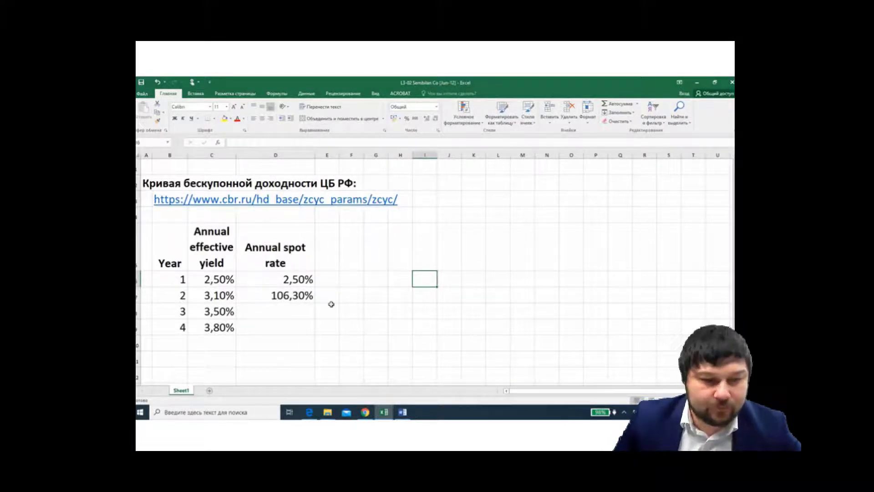
Step: Extend the year 2 spot rate formula in D7 to divide by year 1 growth, giving =(1+C7)^2/(1+C6)
left_click(222, 296)
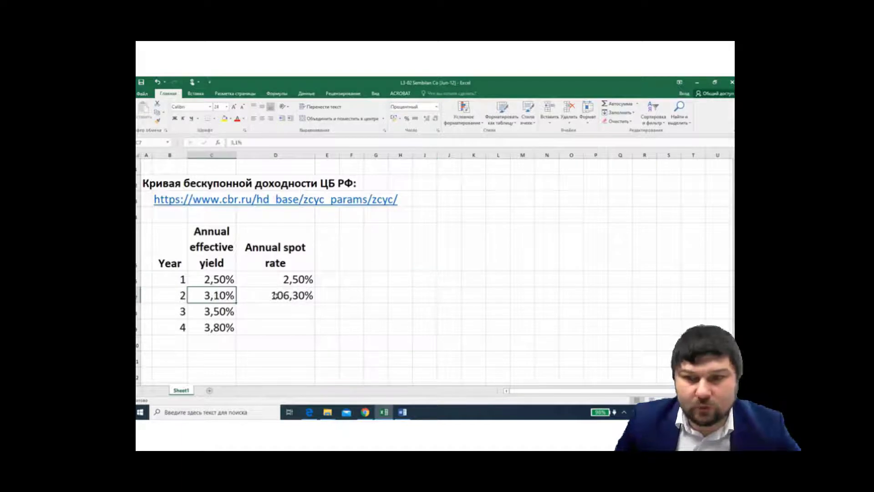
left_click(278, 297)
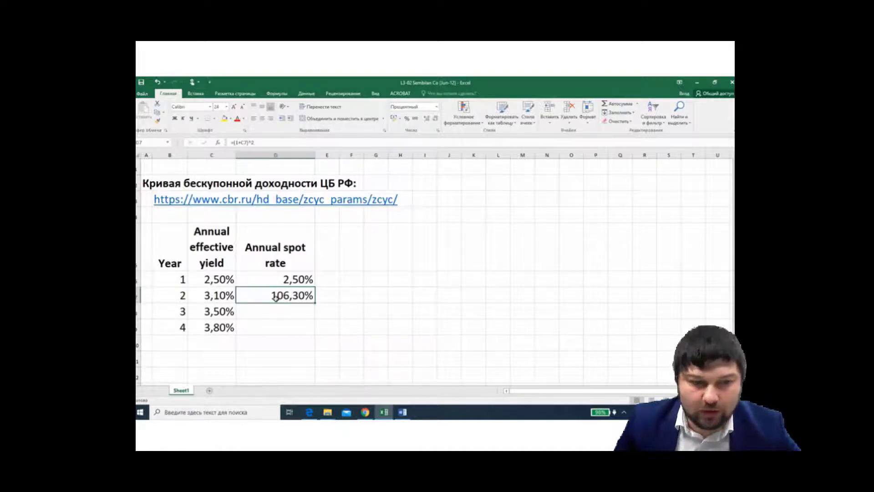
left_click(218, 297)
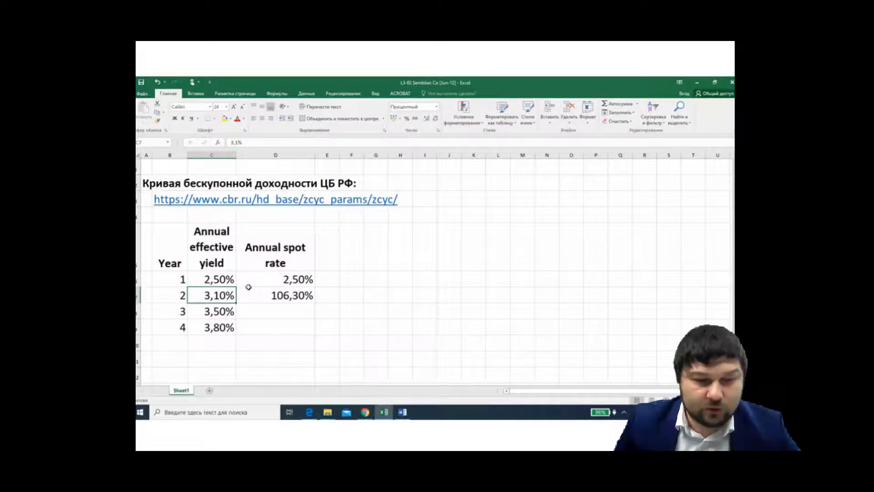
left_click(284, 299)
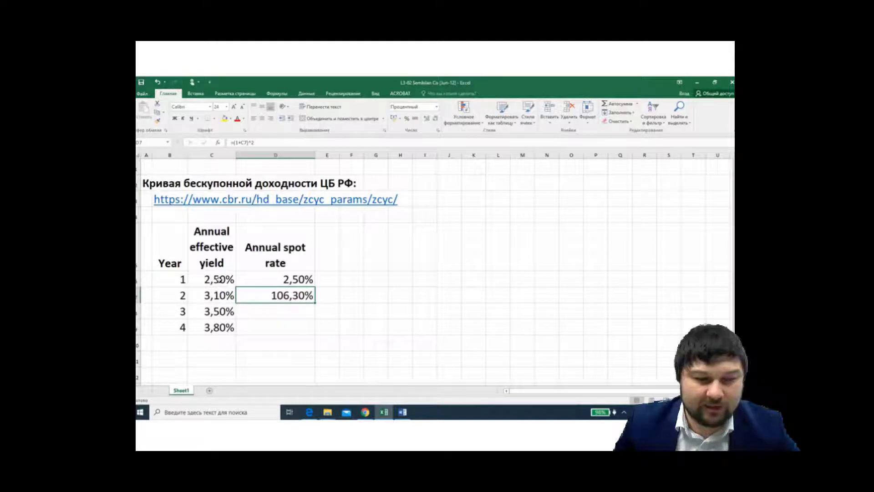
left_click(260, 143)
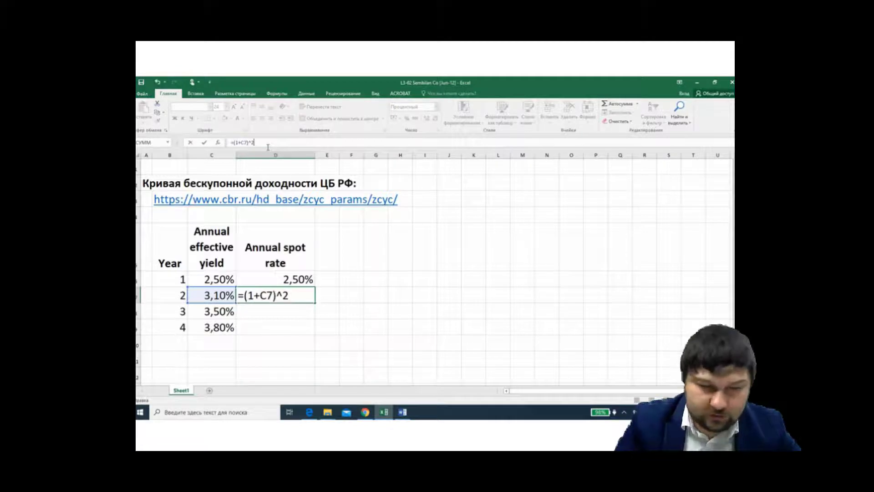
type("/(")
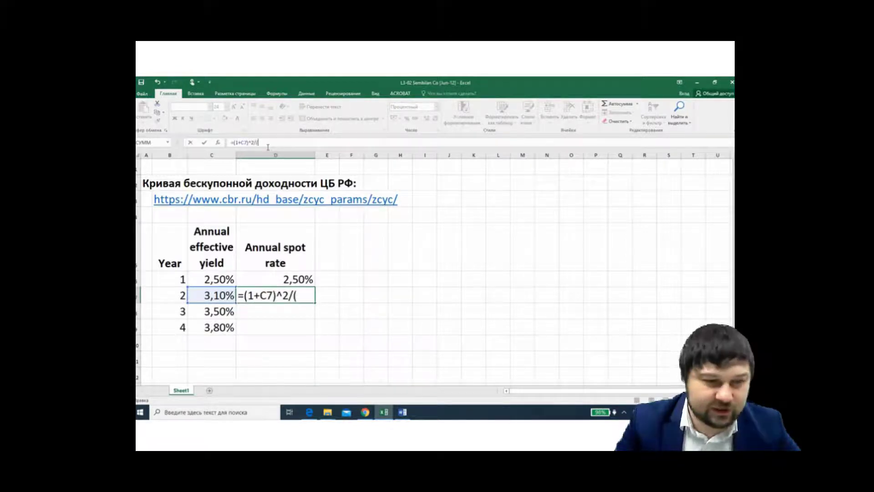
type("1")
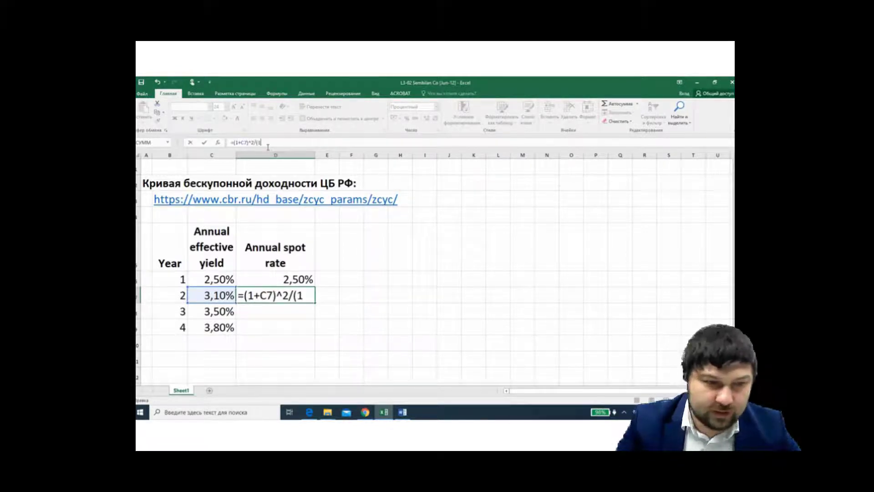
type("+")
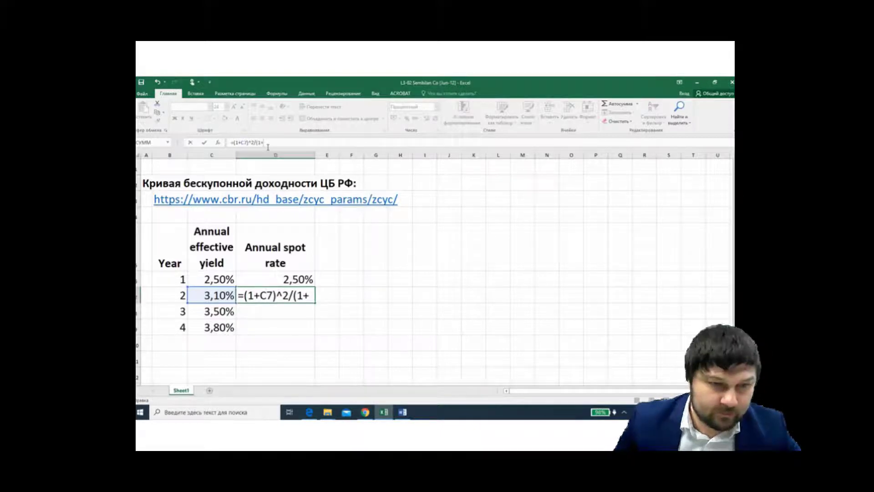
left_click(221, 277)
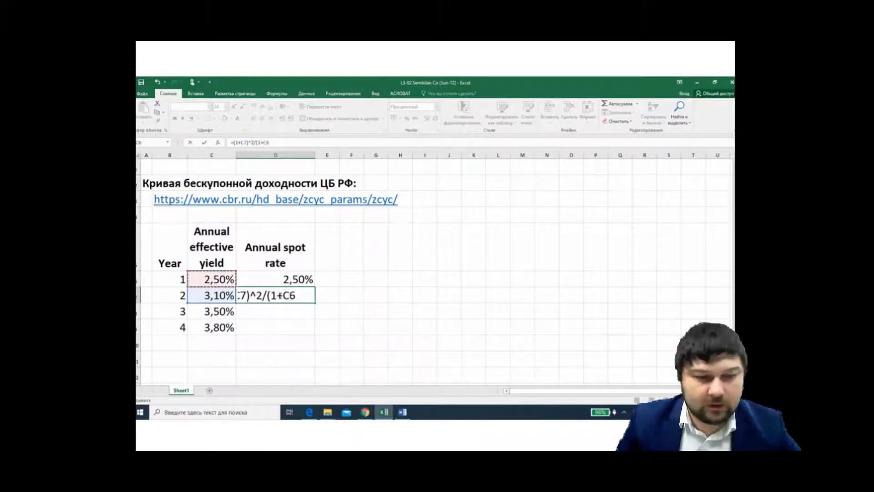
type(")")
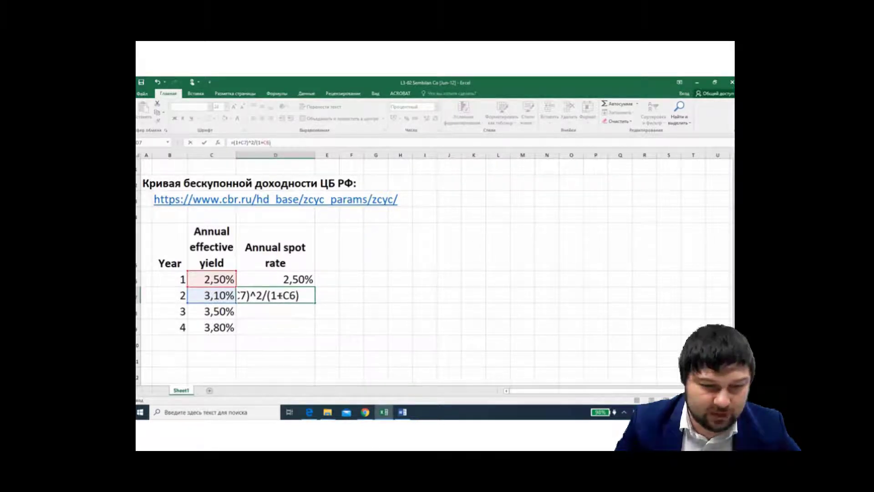
key("Return")
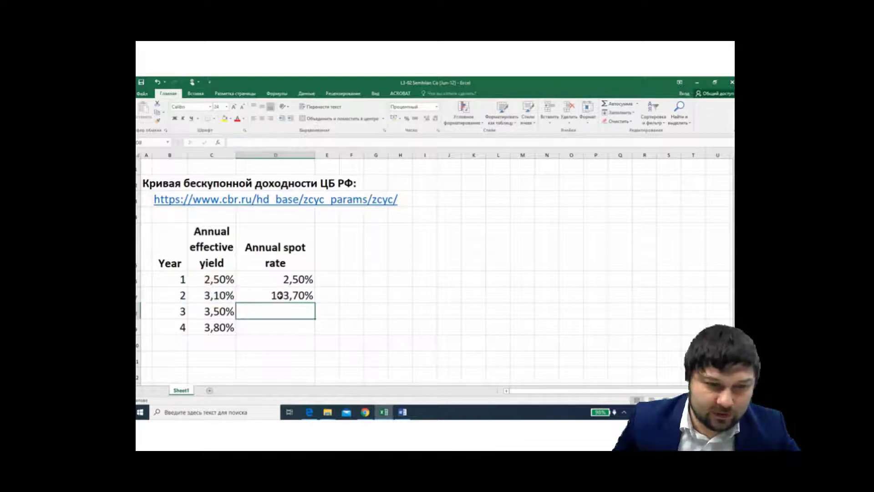
Step: Subtract 1 at the end of the year 2 formula in D7, giving =(1+C7)^2/(1+C6)-1
left_click(280, 295)
left_click(289, 144)
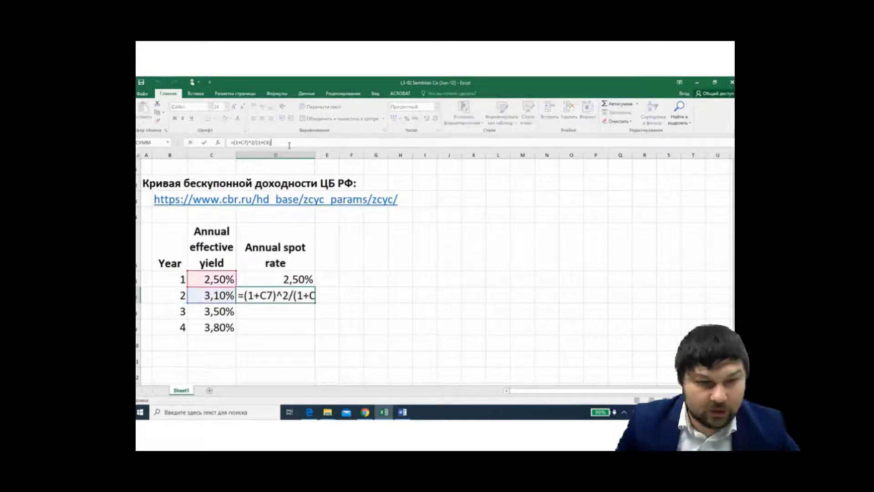
type("-1")
key("Return")
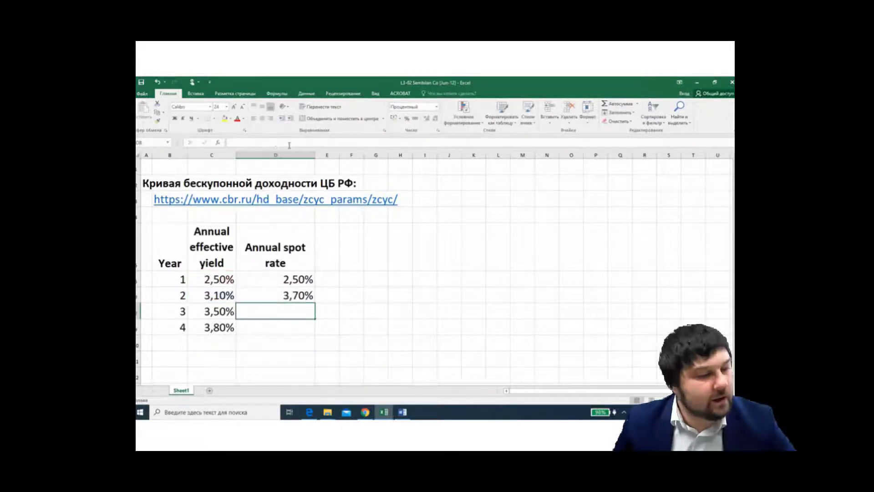
left_click(300, 297)
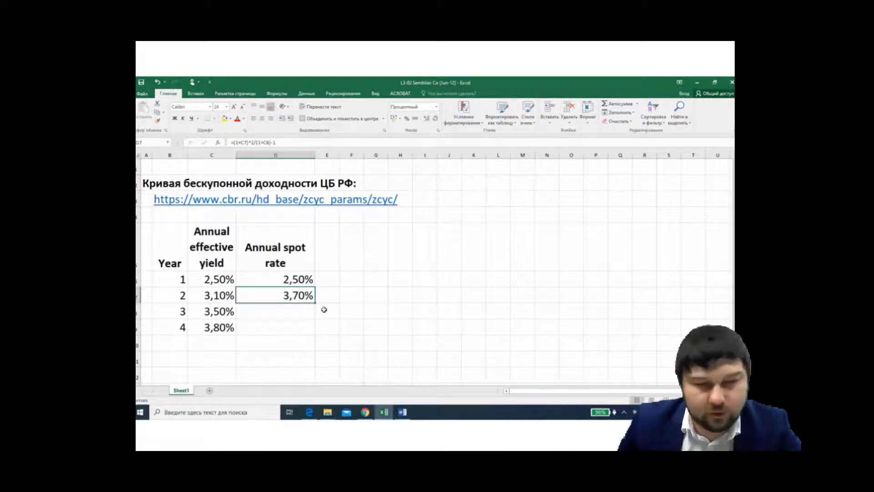
Step: Enter the formula =(C8+1)^3 as the year 3 annual spot rate in D8
left_click(297, 315)
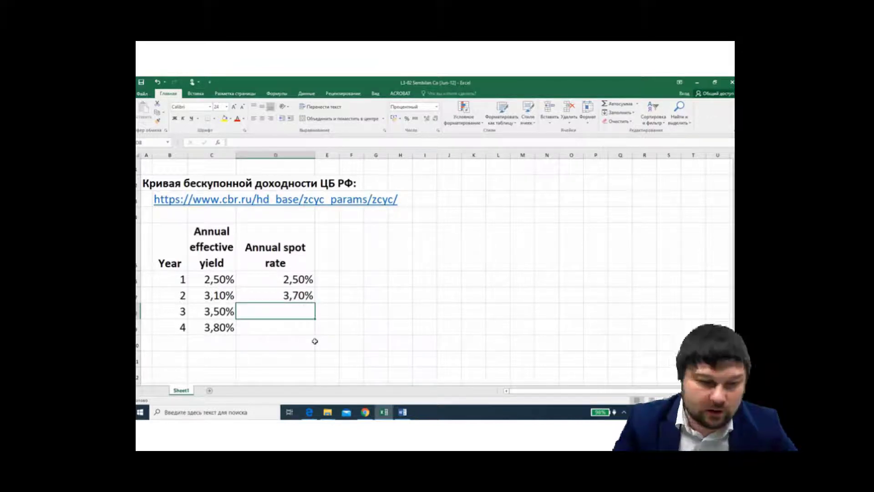
type("=(")
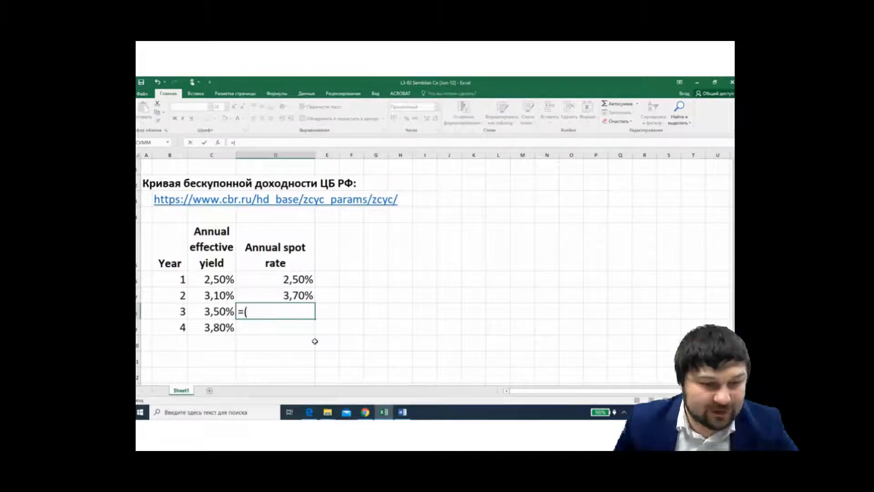
left_click(220, 312)
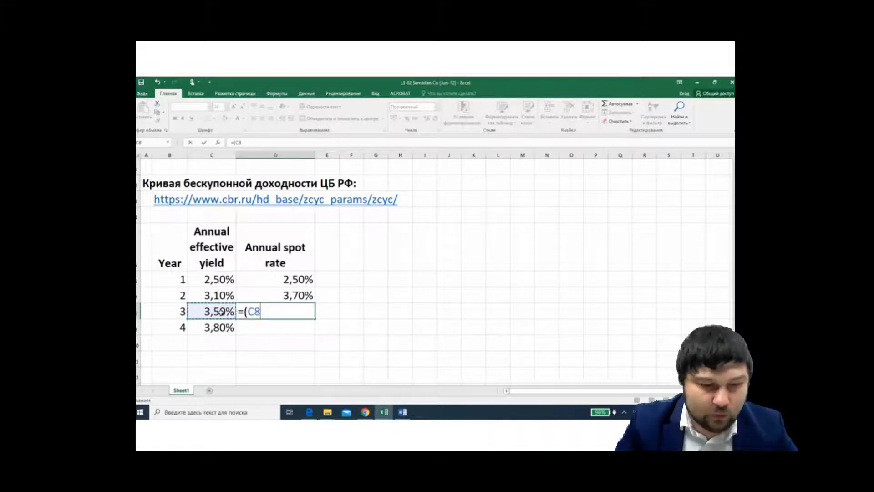
type("+1)")
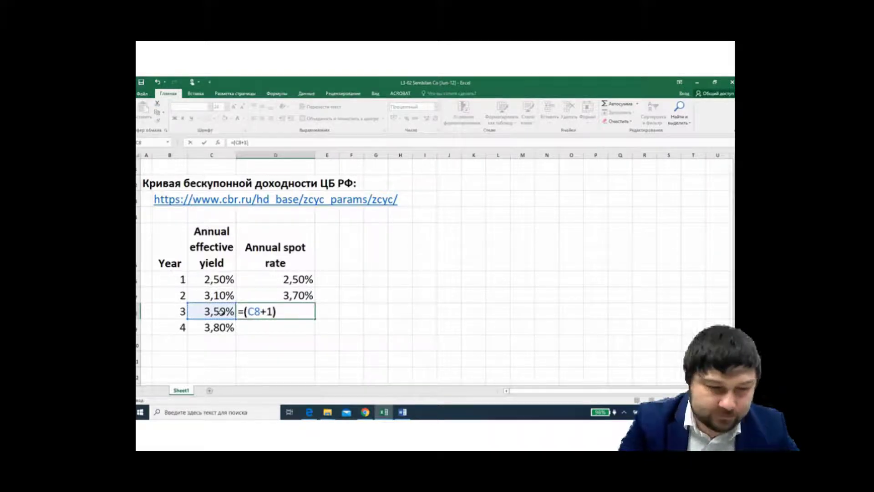
type("^3")
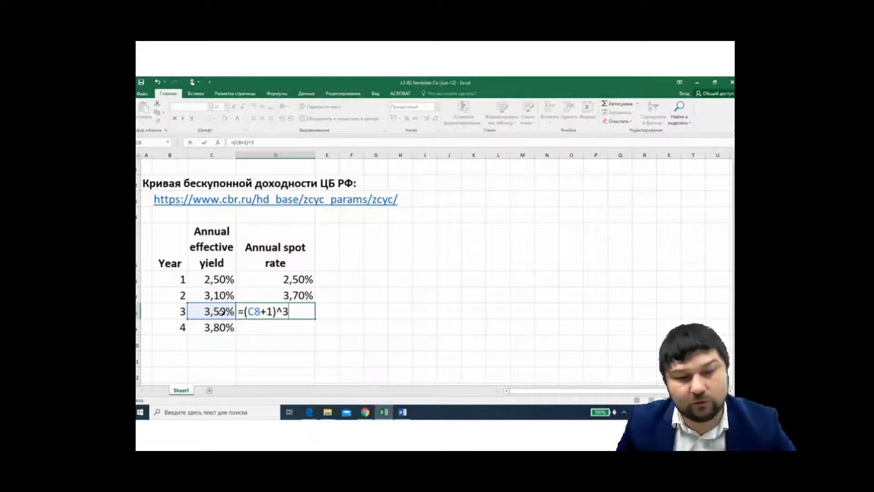
key("Return")
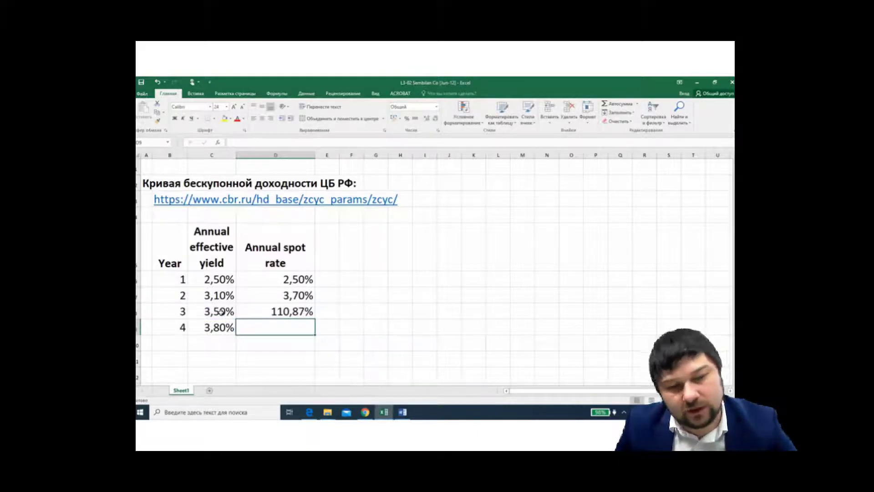
Step: Extend the year 3 spot rate formula in D8 to =(C8+1)^3/(1+C7)^2-1
left_click(288, 312)
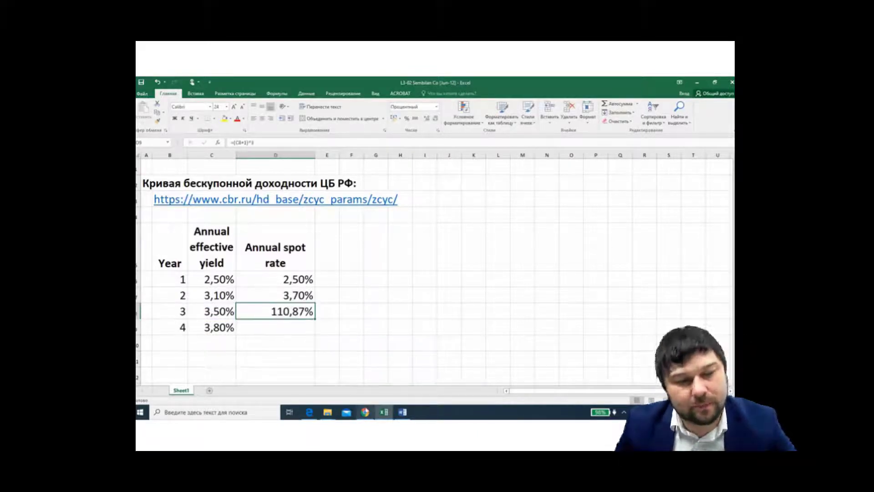
mouse_move(365, 412)
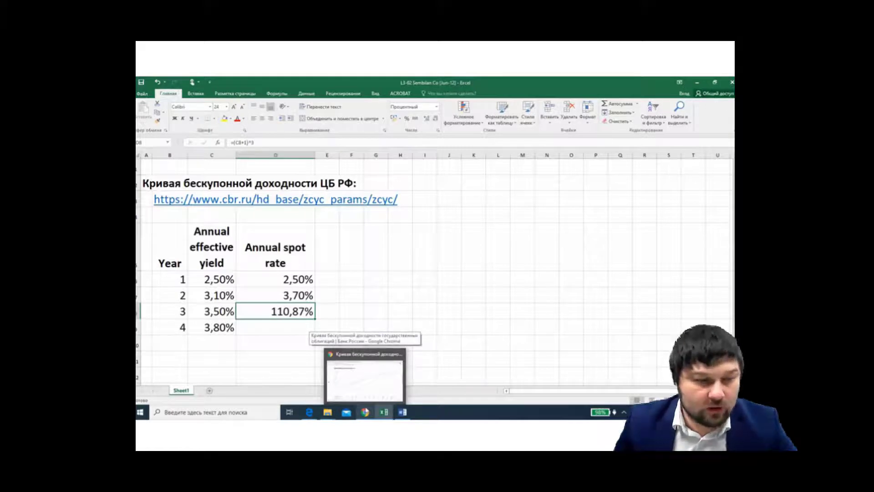
left_click(275, 142)
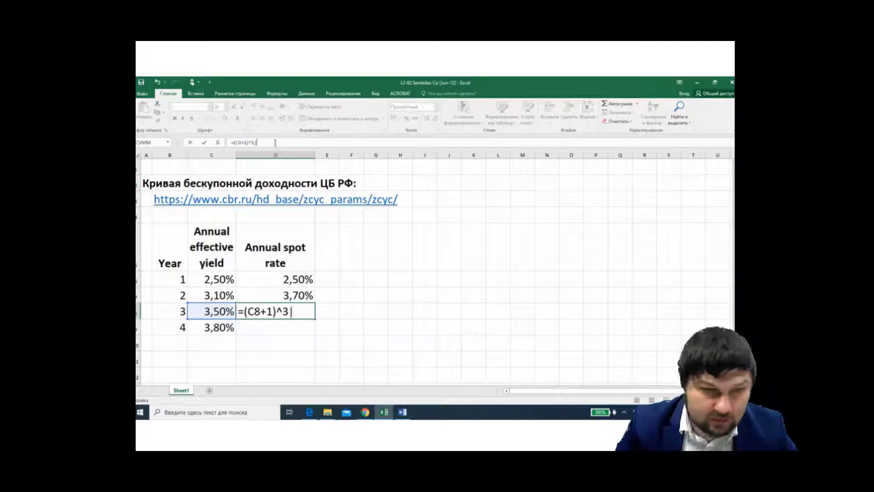
type("/")
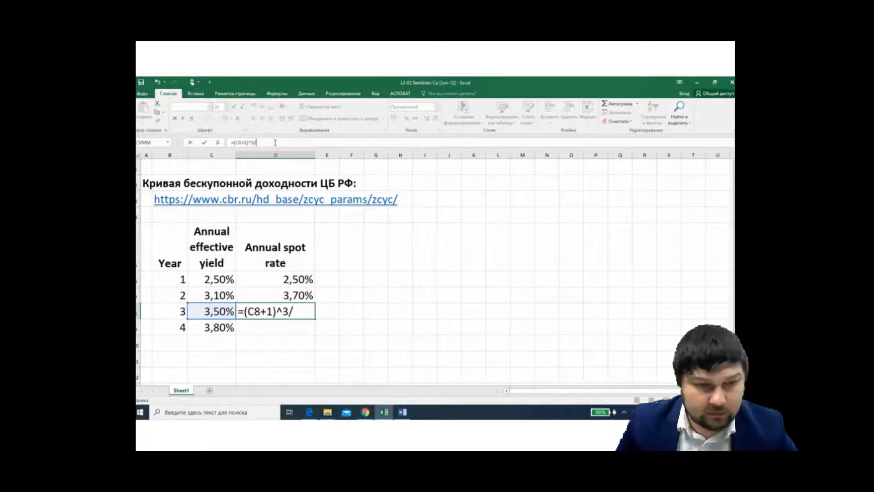
type("(")
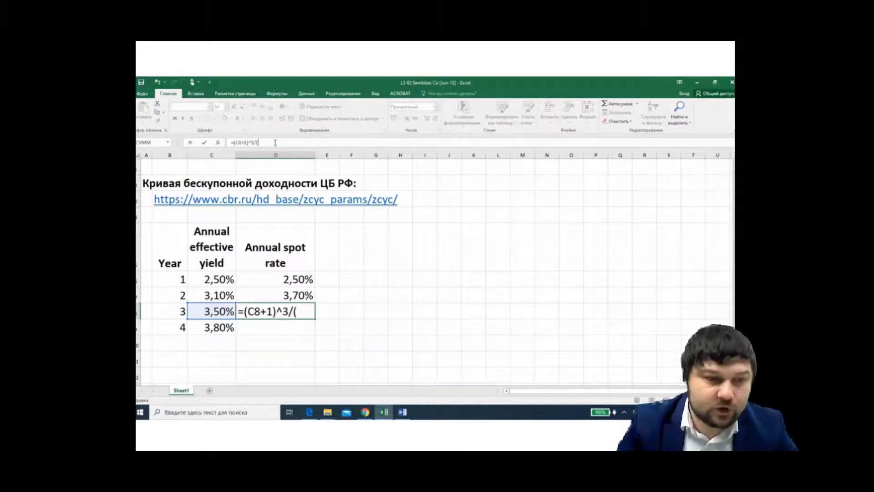
type("1+")
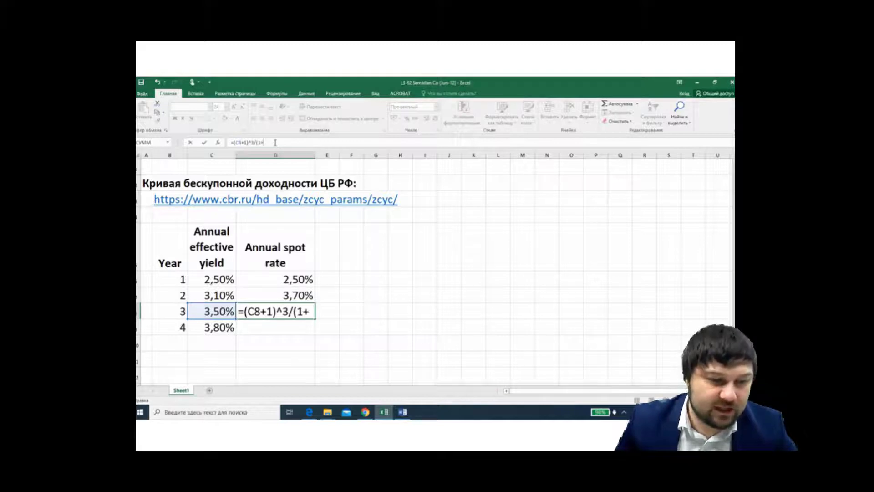
left_click(220, 296)
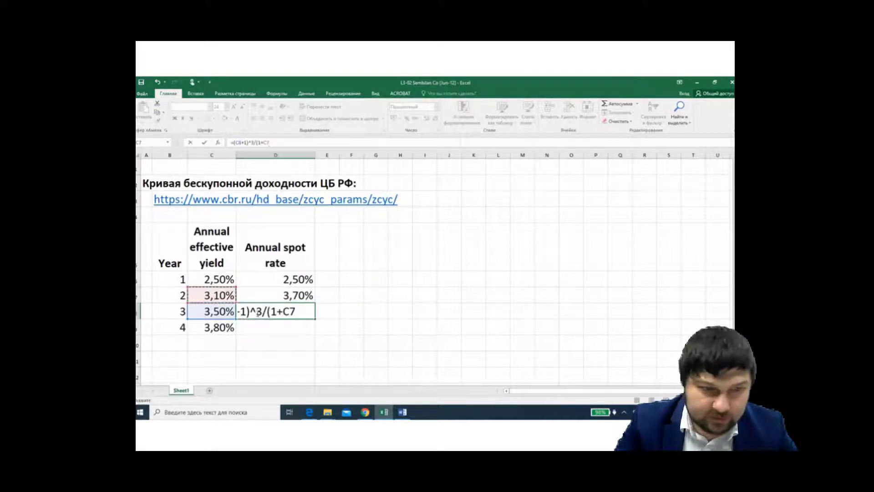
type(")")
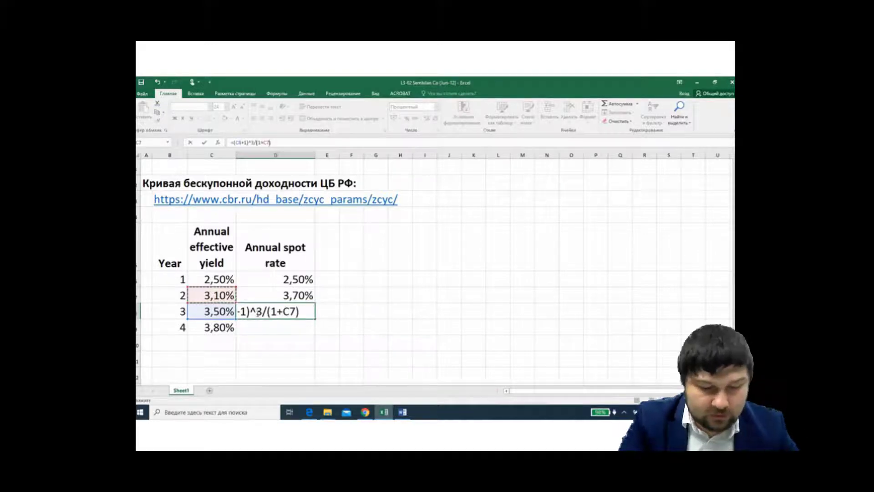
type("^2")
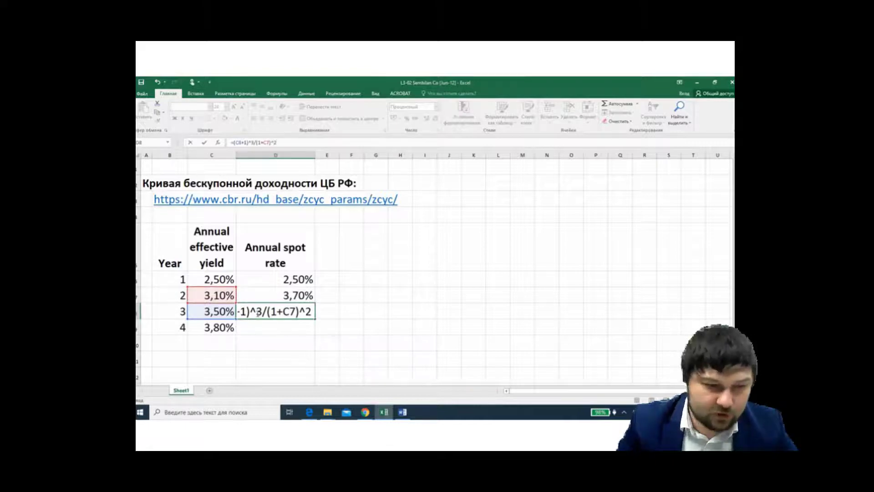
type("-1")
key("Return")
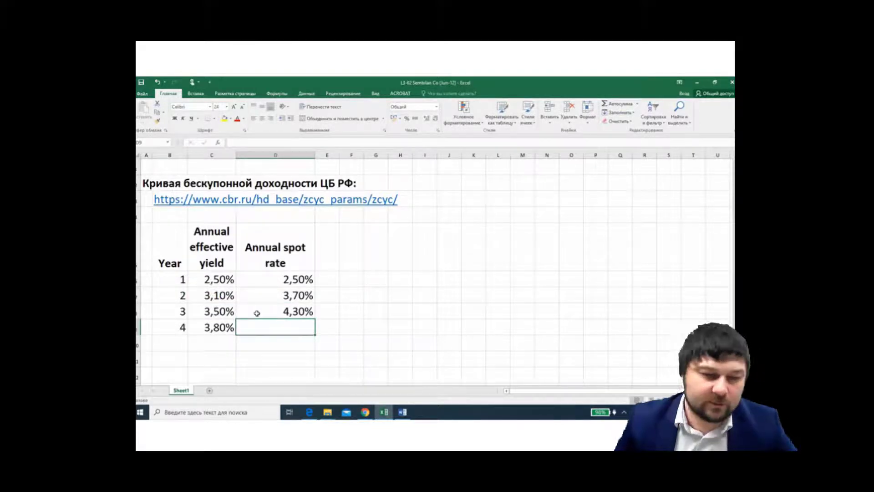
Step: Fill the year 3 spot rate formula from D8 down into the year 4 cell D9
left_click(256, 313)
left_click_drag(315, 318, 315, 333)
left_click(301, 328)
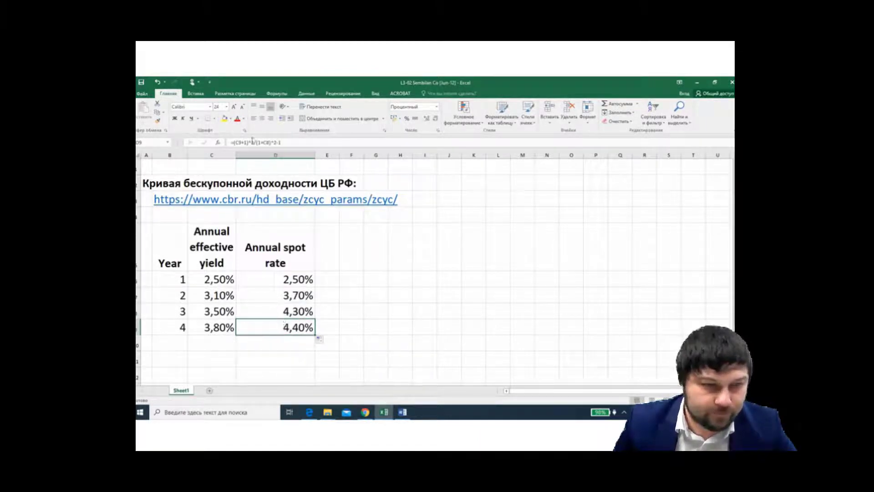
Step: Change the exponents in the year 4 formula in D9 to 4 and 3, giving =(C9+1)^4/(1+C8)^3-1
left_click(253, 142)
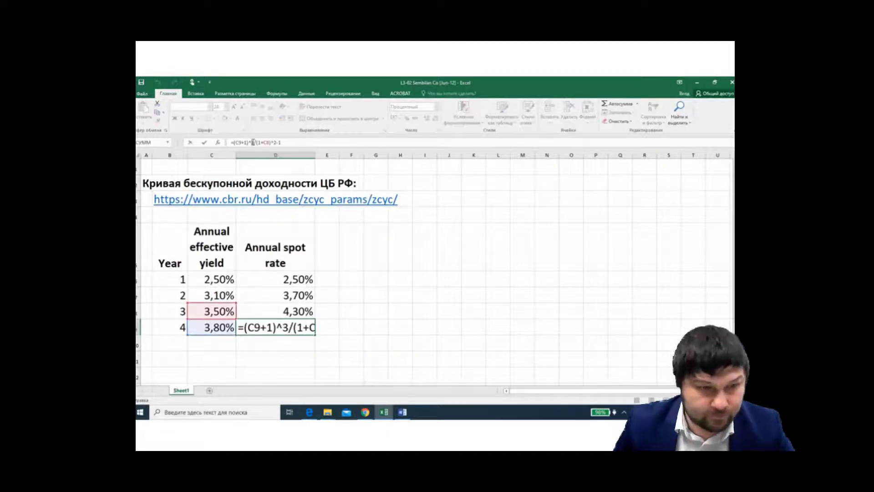
key("BackSpace")
type("4")
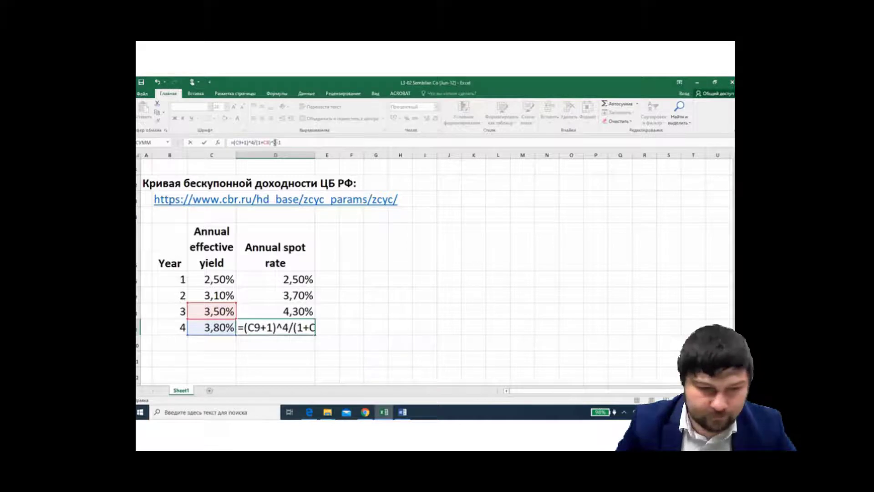
left_click(275, 143)
key("BackSpace")
type("3")
key("Return")
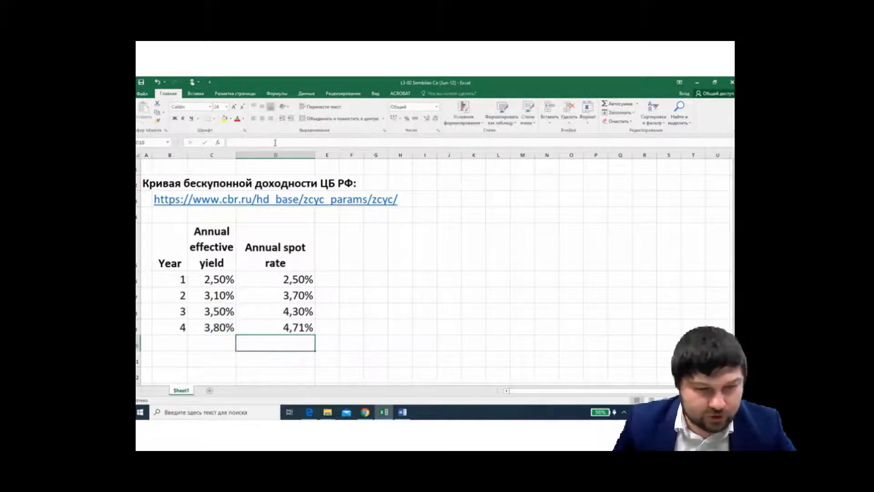
left_click(376, 295)
left_click(312, 328)
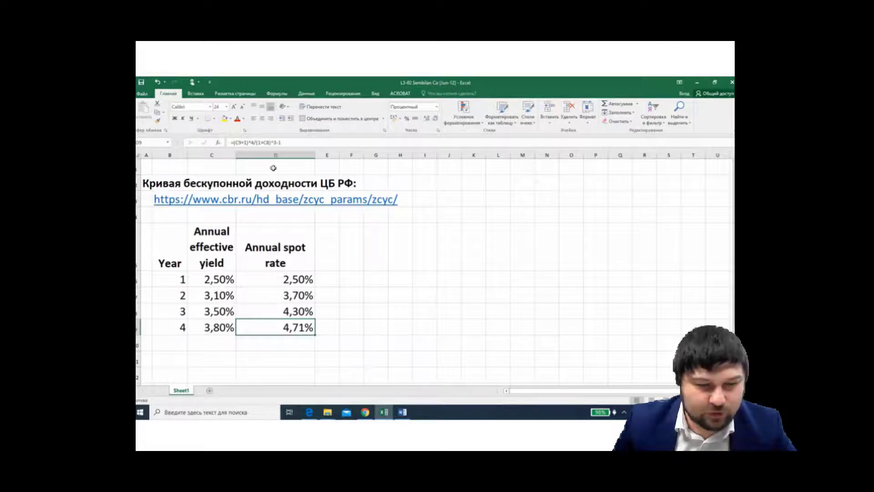
Step: Replace the year 4 spot rate formula in D9 with the fixed value 4,7%
left_click(349, 339)
left_click(311, 328)
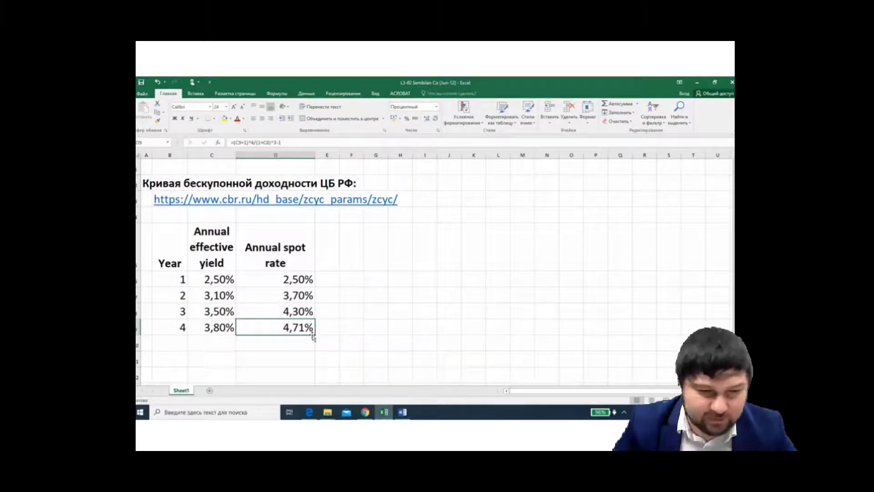
type("47")
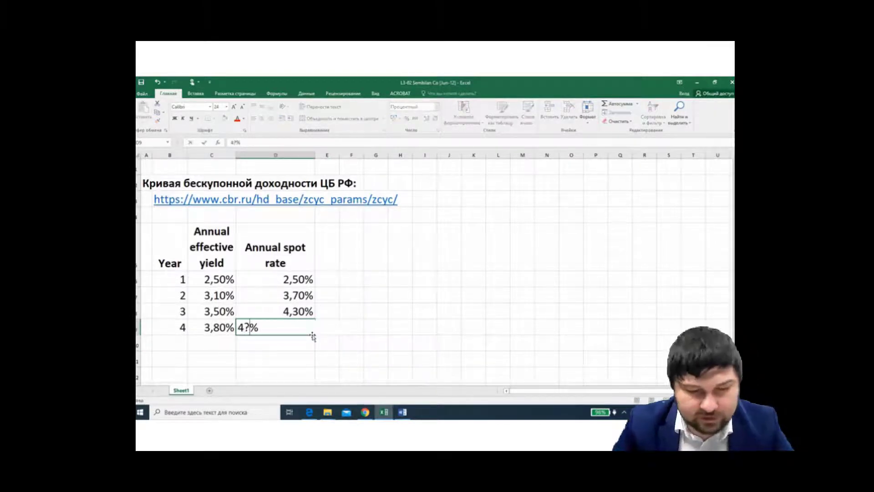
key("BackSpace")
type(",7")
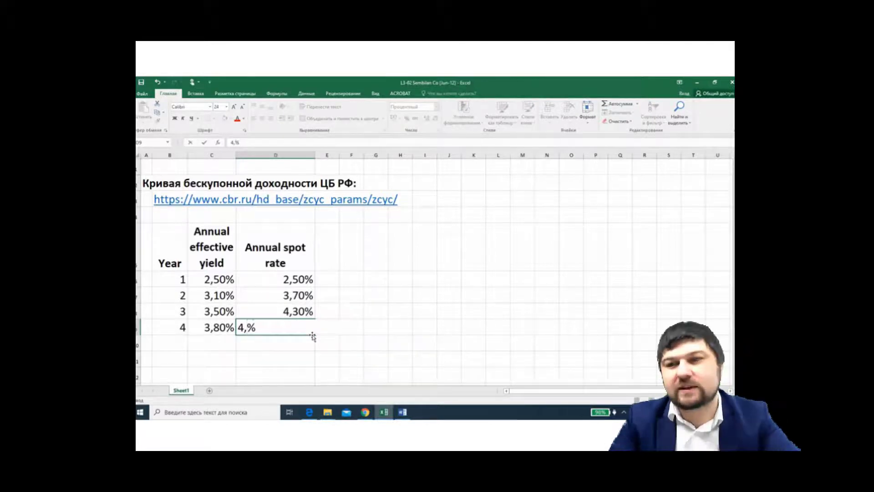
key("Return")
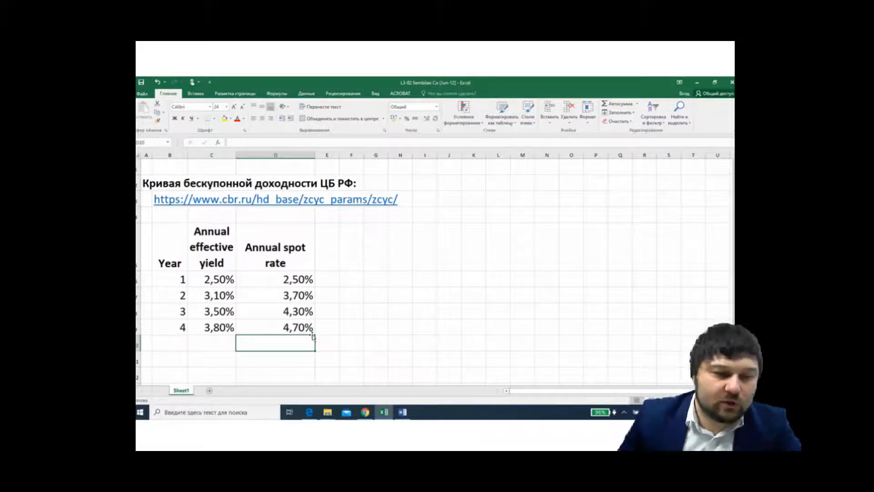
Step: Compare the annual effective yield column with the annual spot rate column for years 1 to 4
left_click_drag(214, 231, 220, 327)
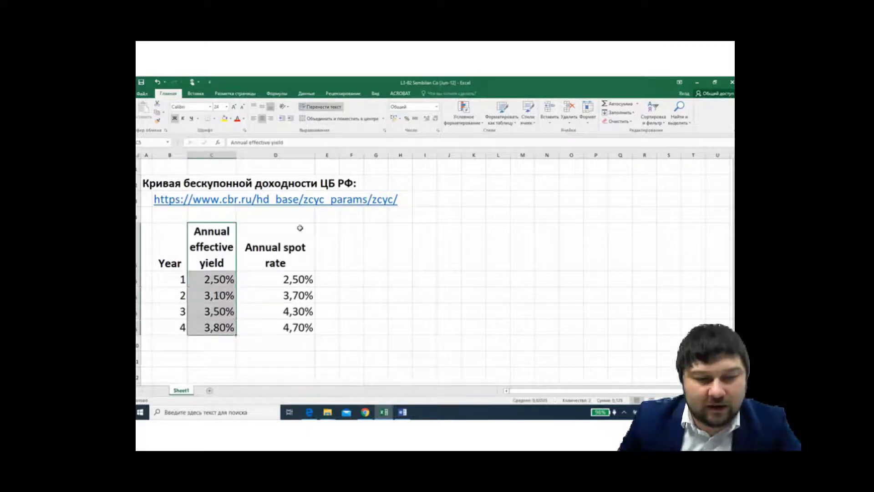
left_click(294, 232)
left_click_drag(295, 260, 298, 328)
left_click(399, 312)
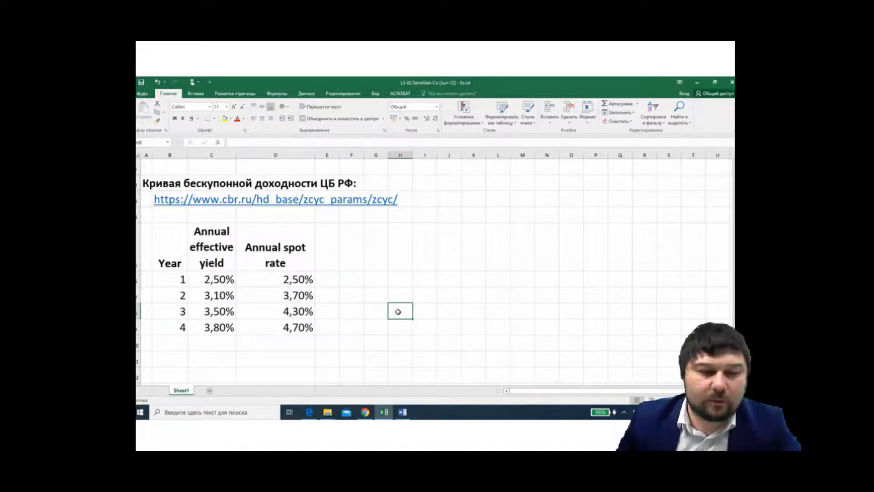
left_click(352, 326)
left_click_drag(213, 238, 215, 325)
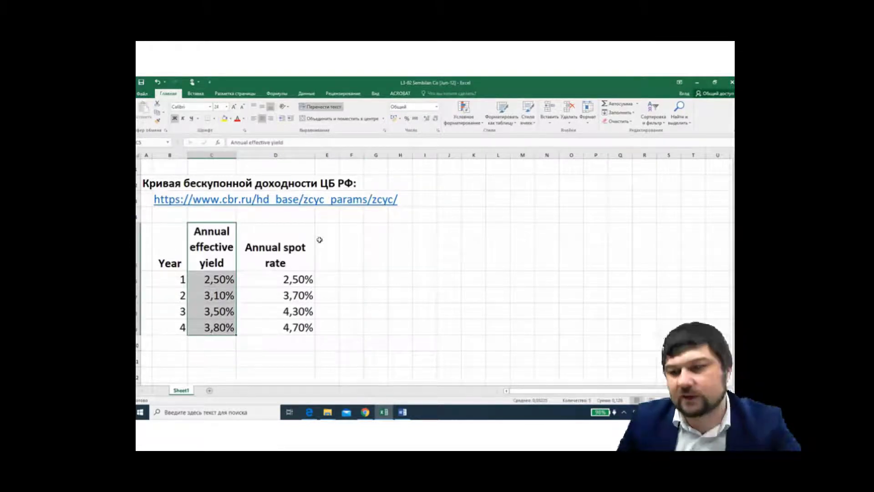
left_click_drag(298, 232, 296, 328)
left_click(404, 313)
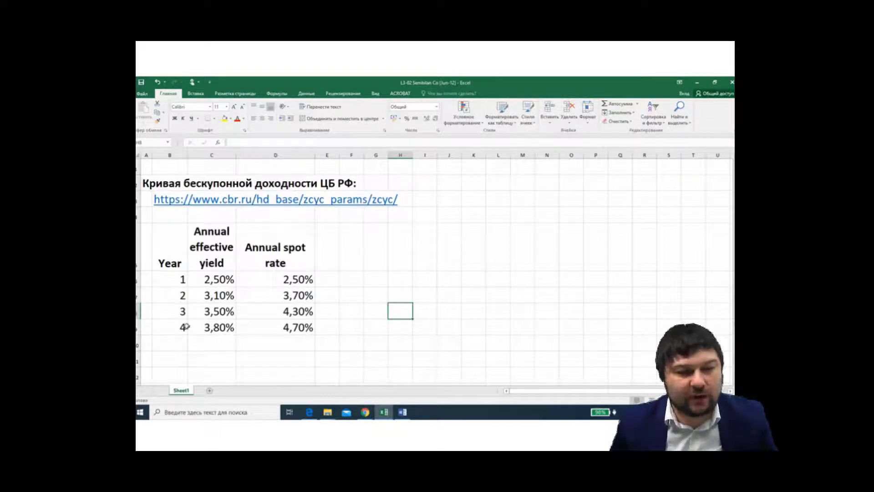
Step: Narrow column D slightly and fill the annual spot rate cells, heading included, with light blue
left_click_drag(288, 254, 286, 327)
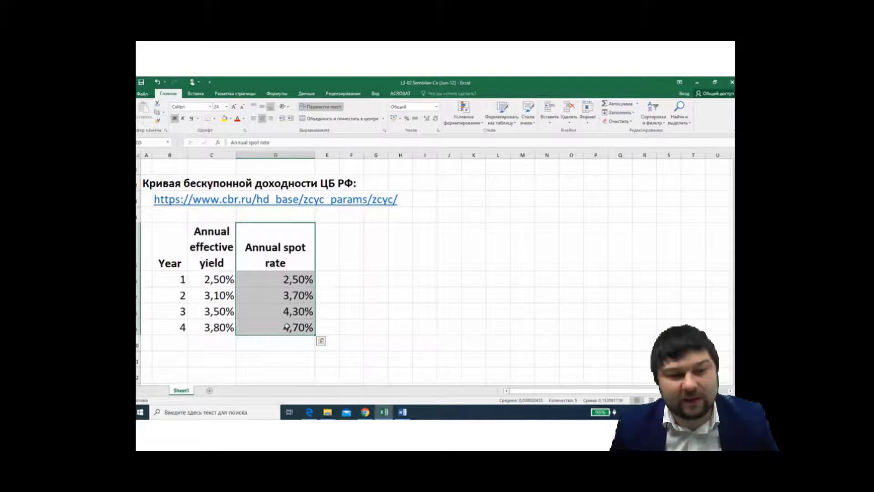
left_click_drag(287, 253, 286, 334)
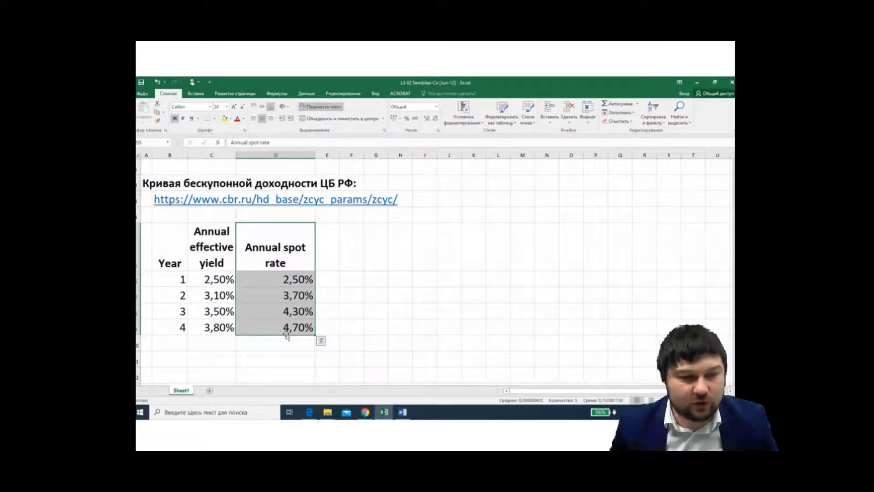
mouse_move(314, 154)
left_mouse_down()
mouse_move(298, 159)
mouse_move(309, 158)
left_mouse_up()
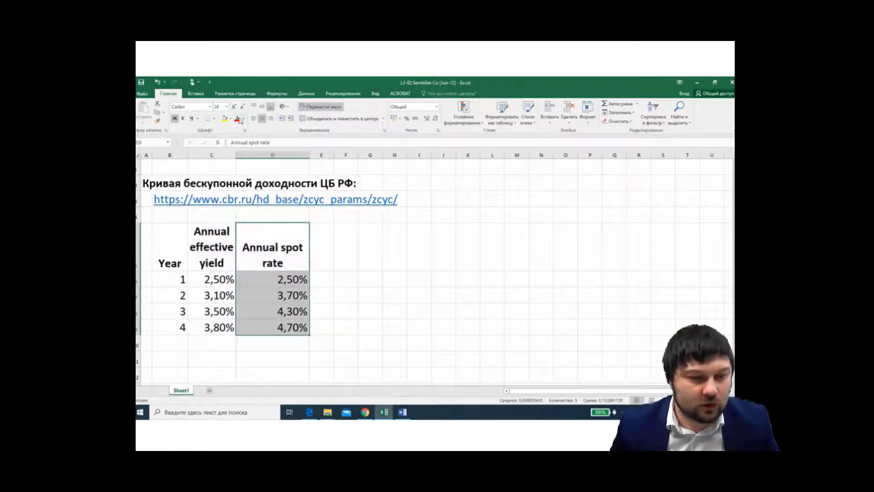
left_click(231, 119)
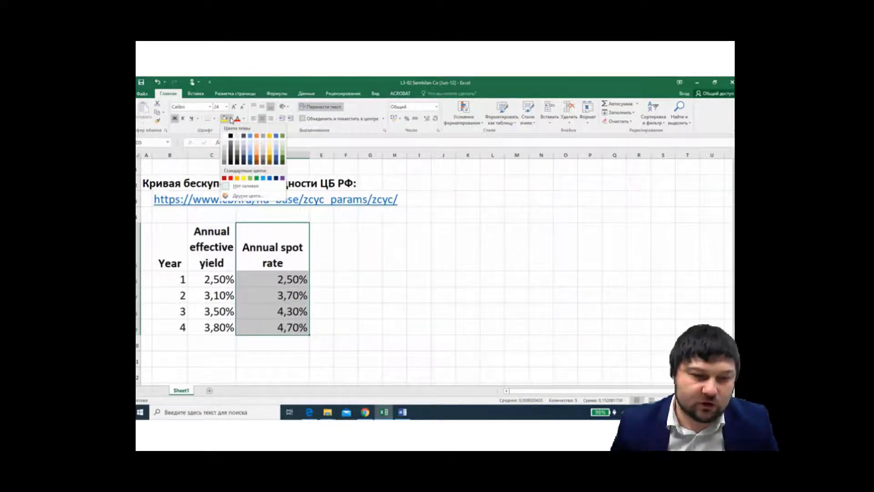
left_click(251, 151)
left_click(343, 274)
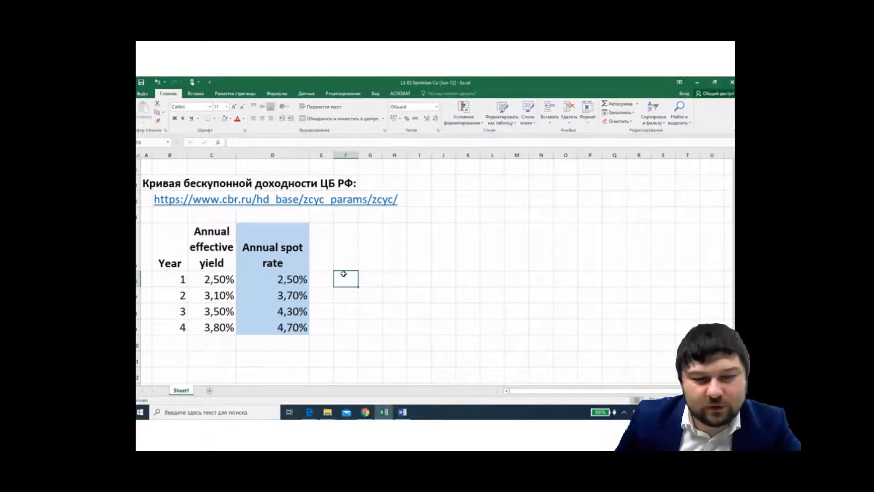
Step: Widen columns F and G beside the spot rate table
left_click_drag(372, 160, 475, 155)
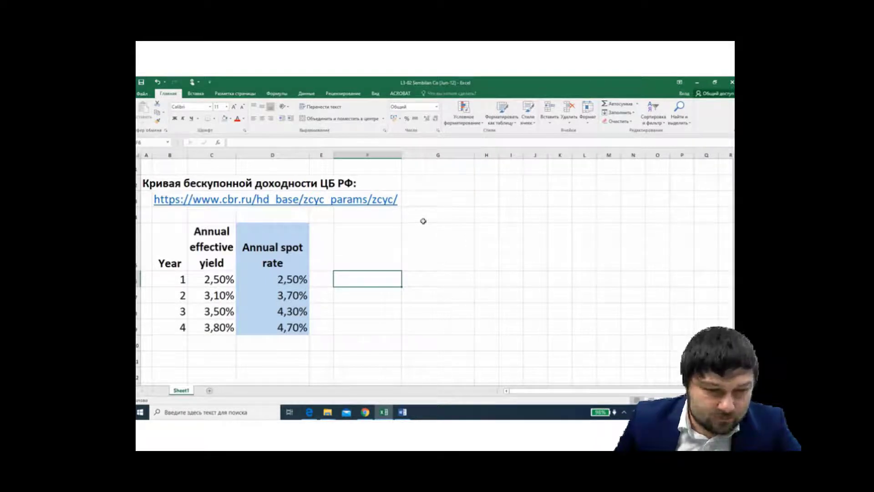
left_click(298, 280)
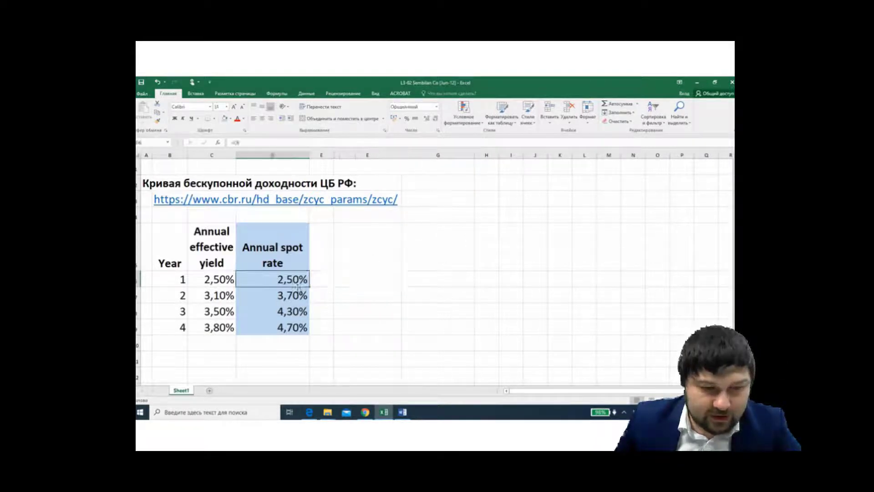
Step: Enter the rounding formula =ОКРУГЛ(D6;2) in E6 beside the year 1 spot rate
left_click(324, 277)
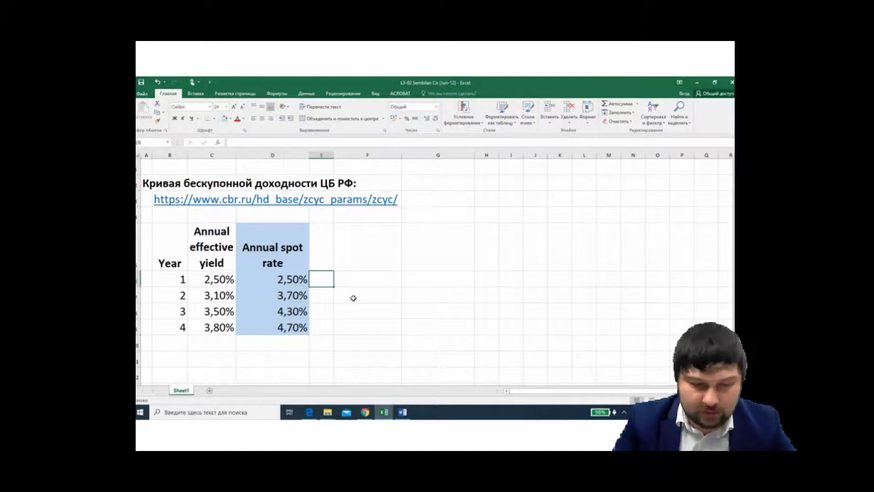
type("=jr")
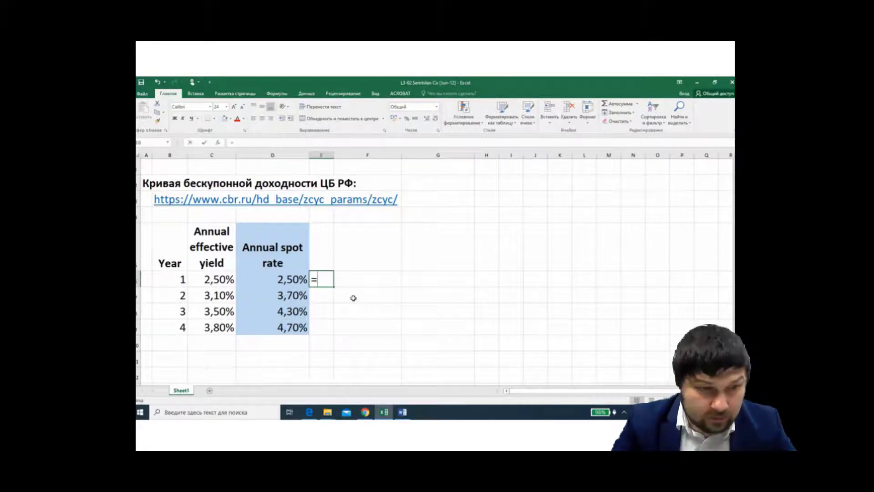
key("BackSpace")
key("BackSpace")
type("ок")
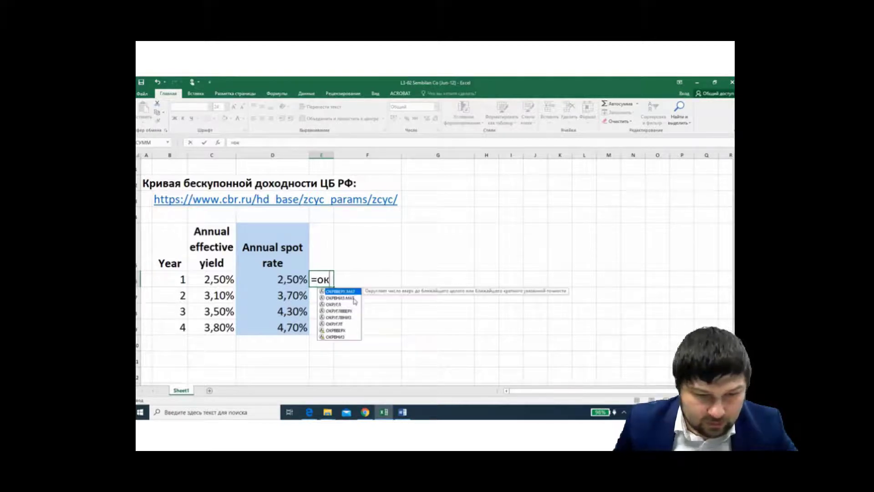
left_click(339, 304)
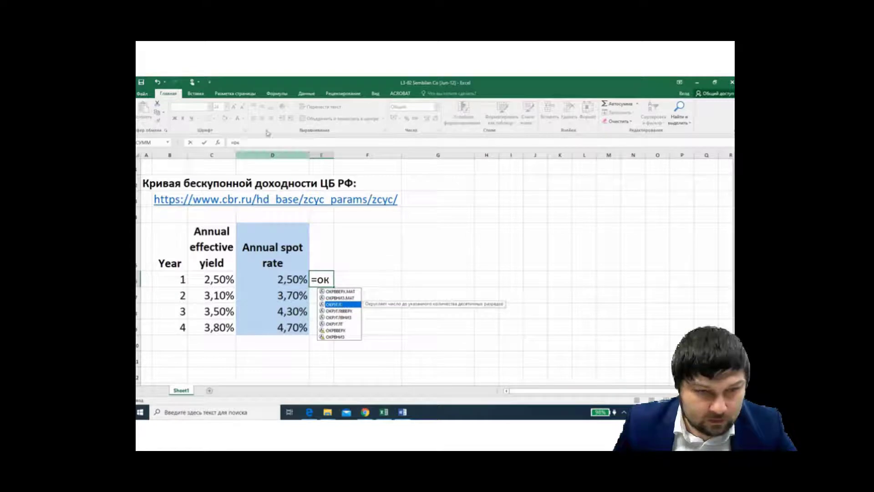
key("Tab")
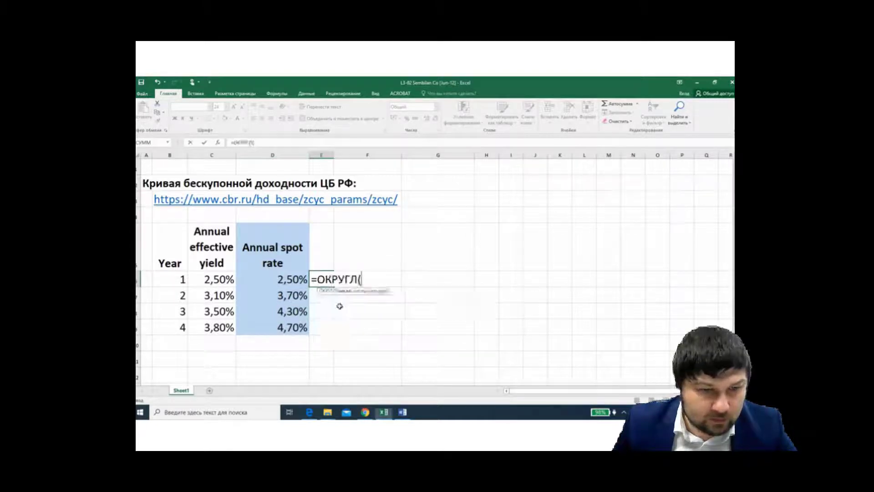
left_click(282, 279)
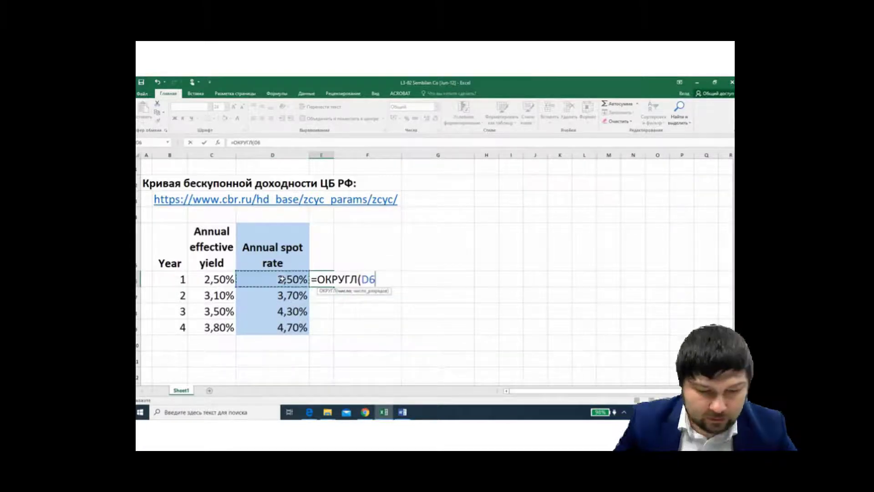
left_click(266, 142)
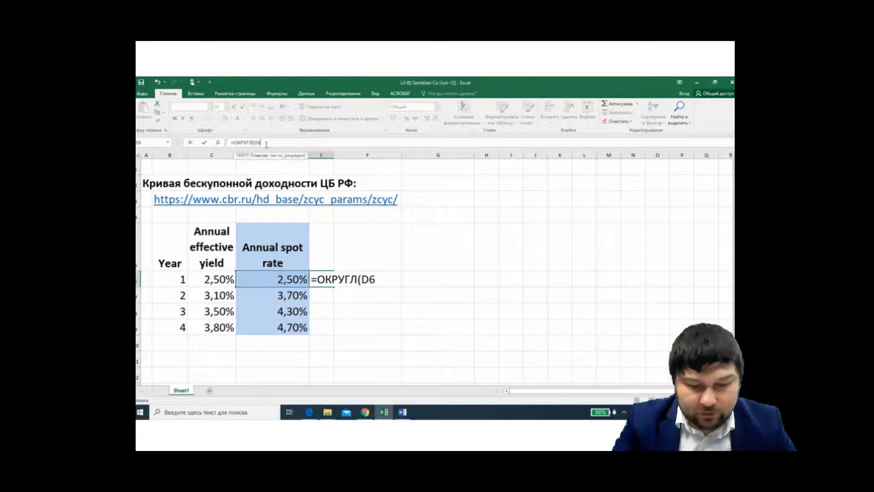
type(";2)")
key("Return")
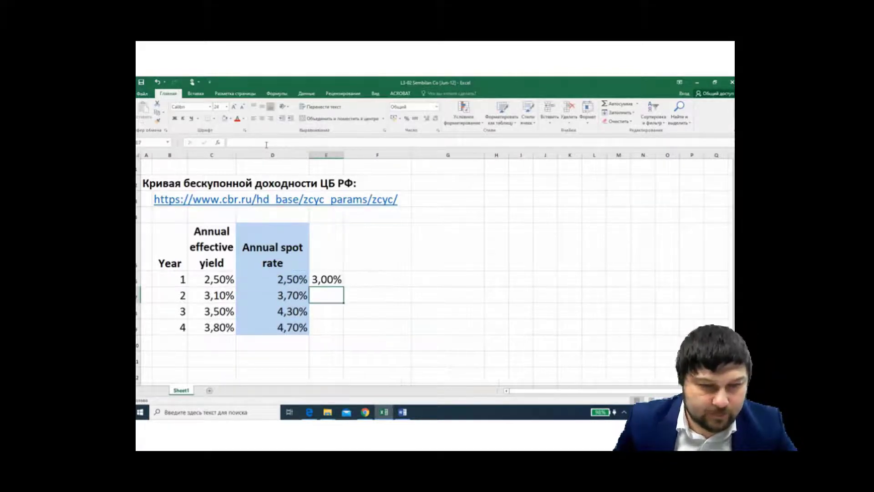
Step: Change the number of digits in the E6 rounding formula to 3, giving =ОКРУГЛ(D6;3)
left_click(324, 280)
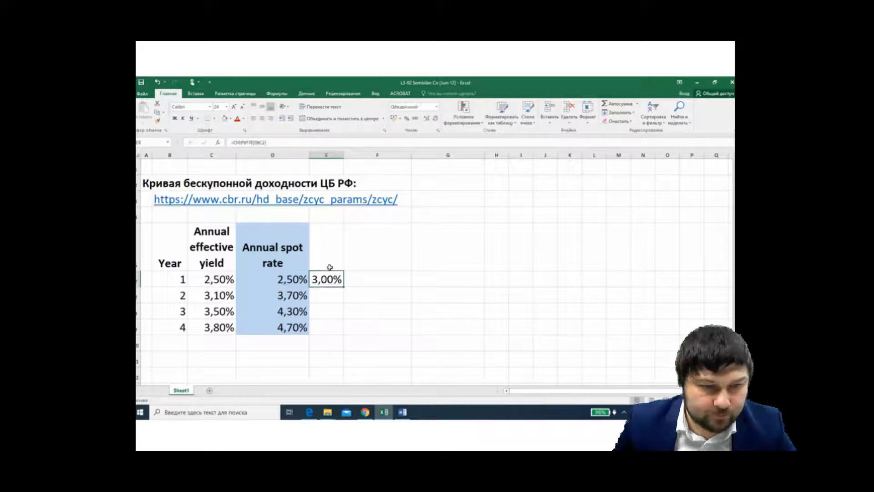
left_click(263, 142)
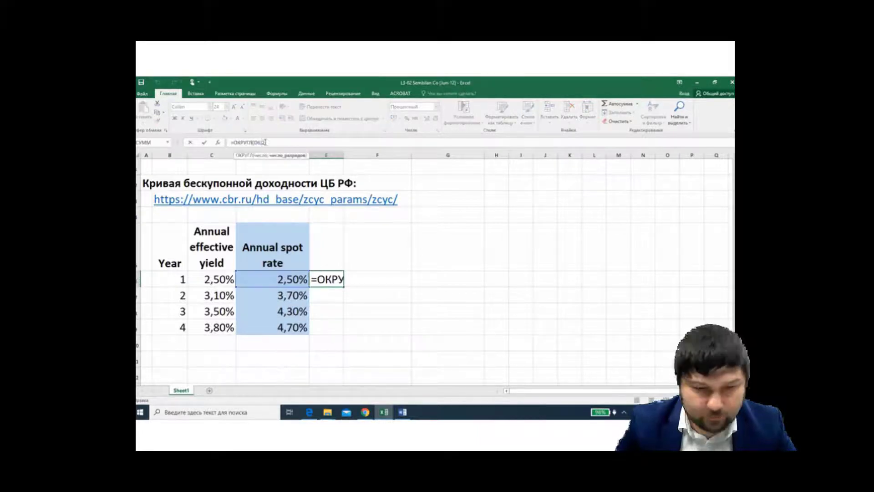
key("Return")
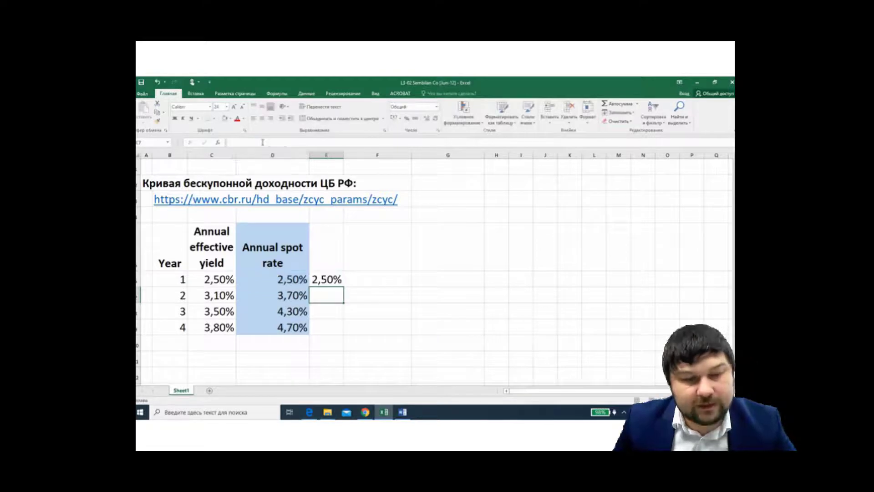
Step: Fill the rounding formula from E6 down through E9 for years 2 to 4
left_click(350, 284)
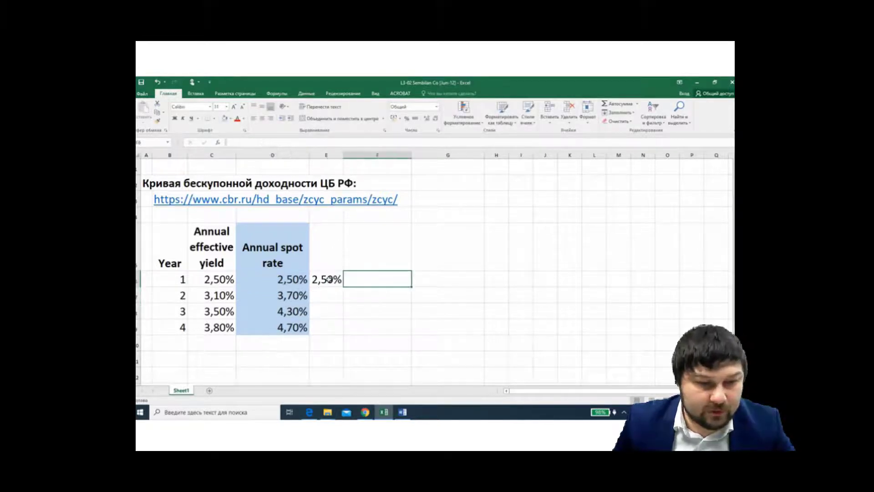
left_click(330, 283)
left_click(284, 277)
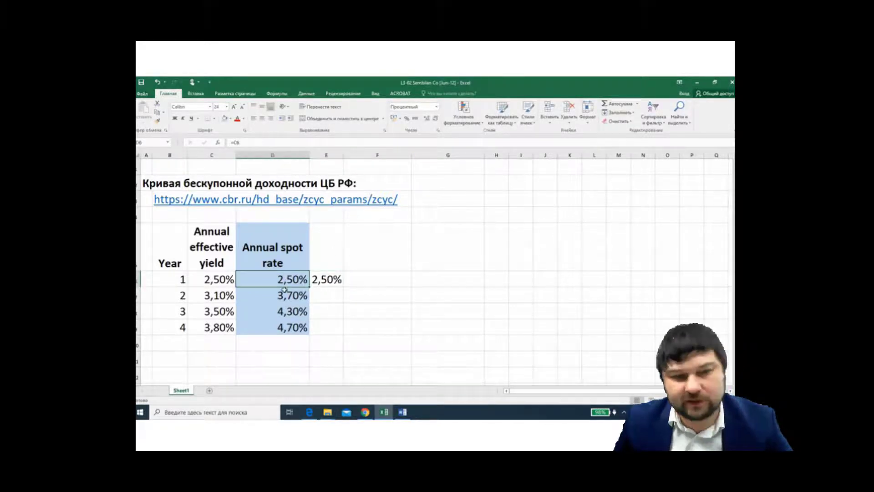
left_click(283, 295)
left_click(291, 311)
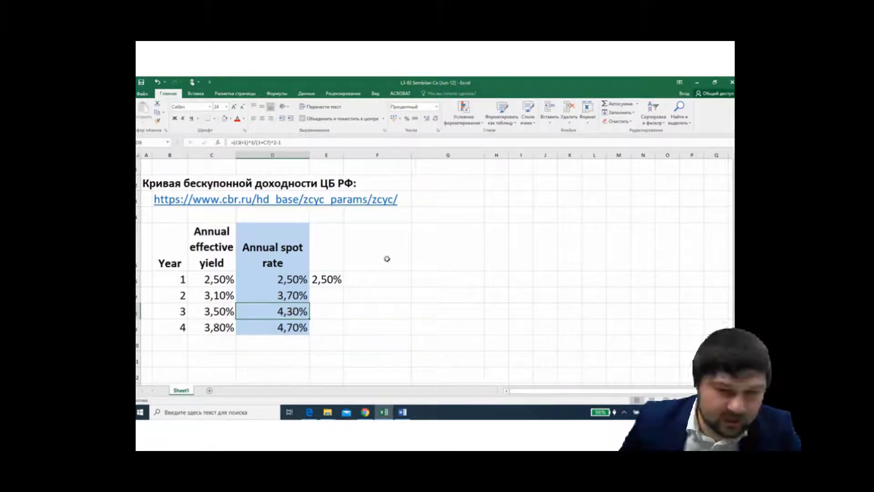
left_click(333, 276)
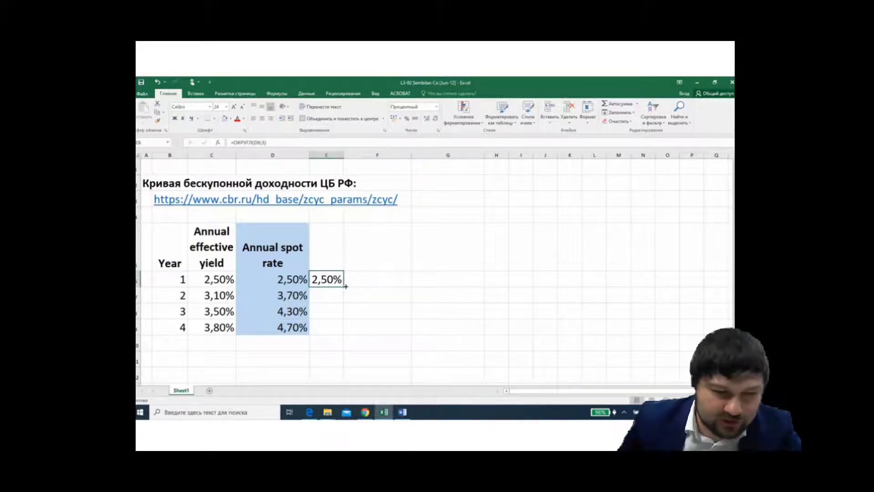
left_click_drag(345, 288, 344, 333)
left_click(384, 292)
left_click(334, 250)
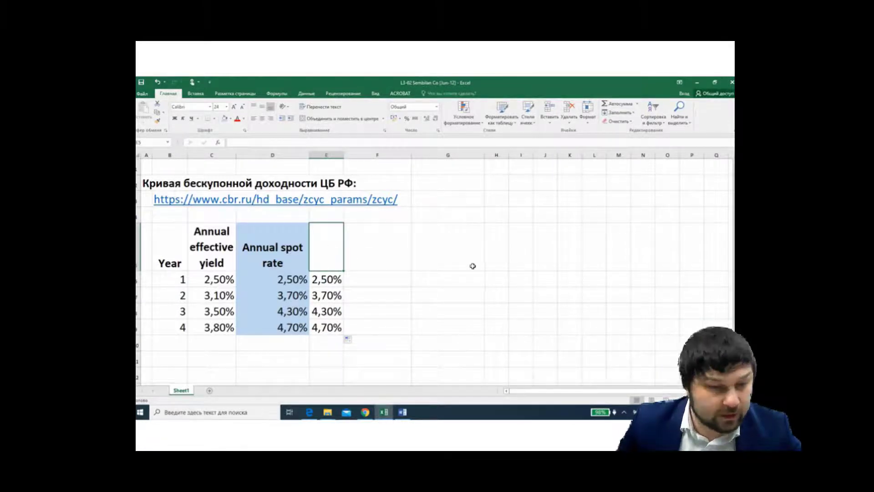
Step: Narrow column F to a thin spacer and slightly widen column G
left_click(423, 274)
left_click(395, 279)
left_click(382, 246)
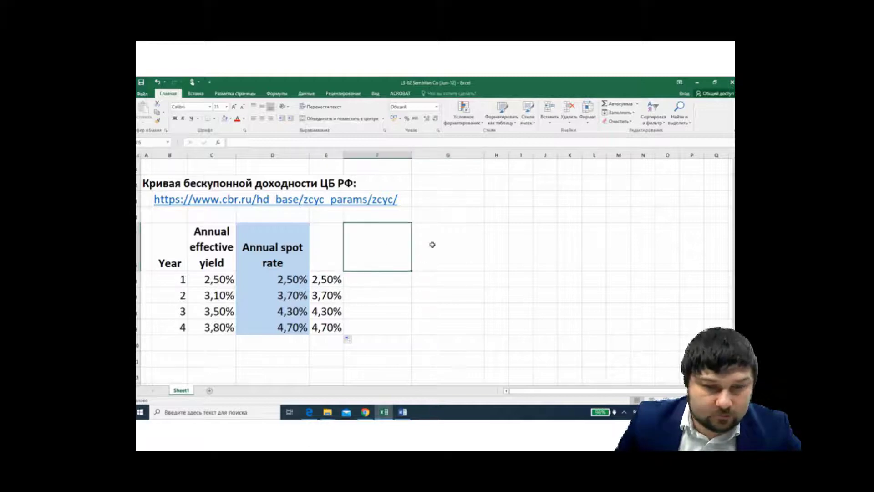
left_click(422, 255)
left_click_drag(411, 155, 363, 159)
left_click_drag(436, 155, 445, 155)
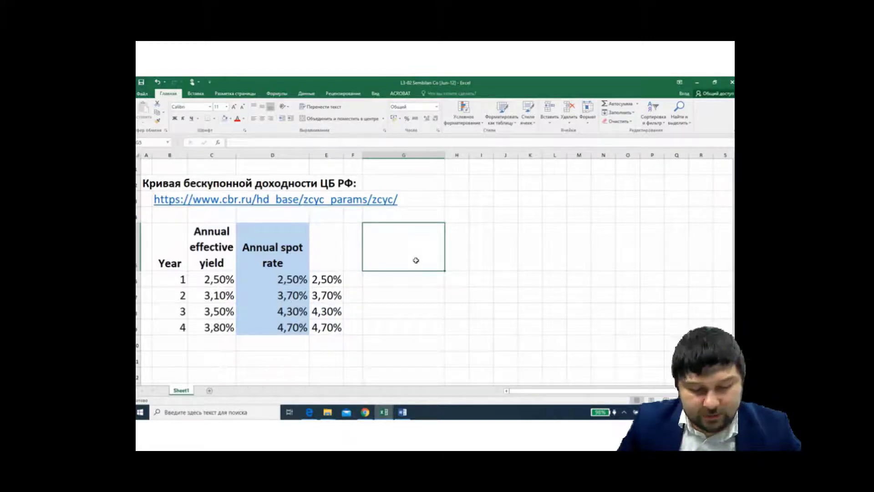
Step: Enter the column heading SWAP in cell G5
key("F2")
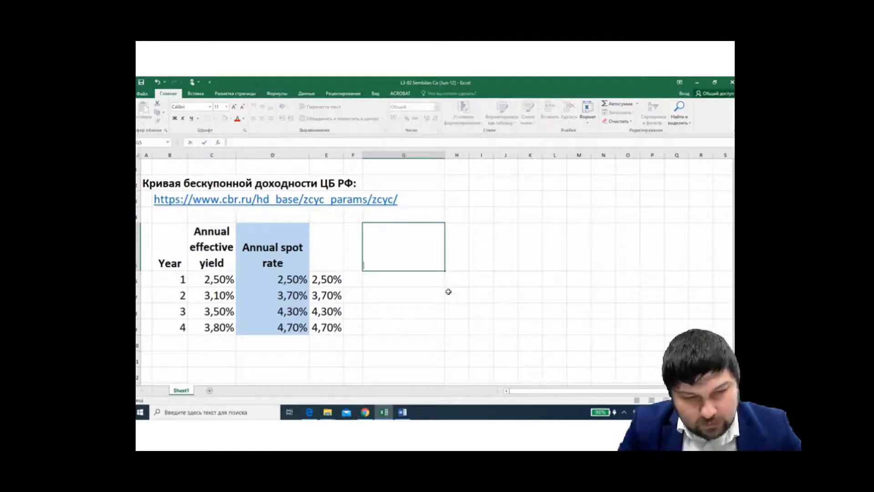
type("SWAP")
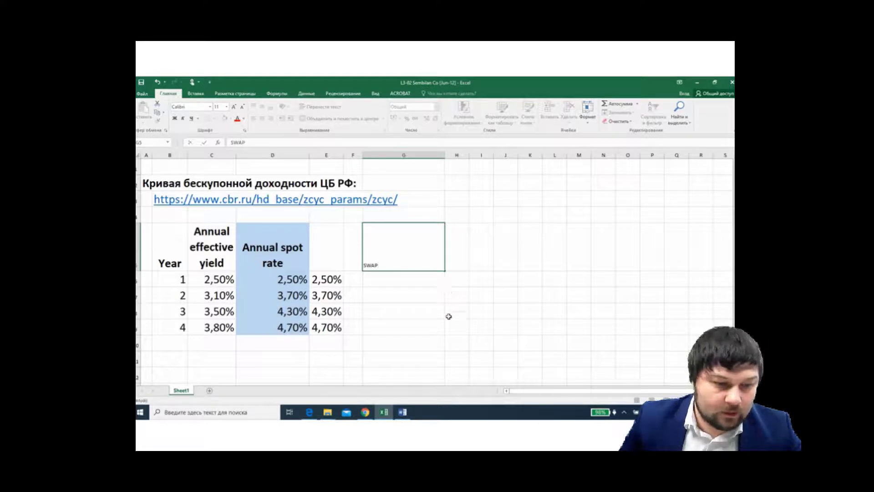
left_click(449, 314)
Step: Copy the formatting of the annual effective yield column C5:C9 onto the SWAP column G5:G9
left_click_drag(207, 236, 214, 326)
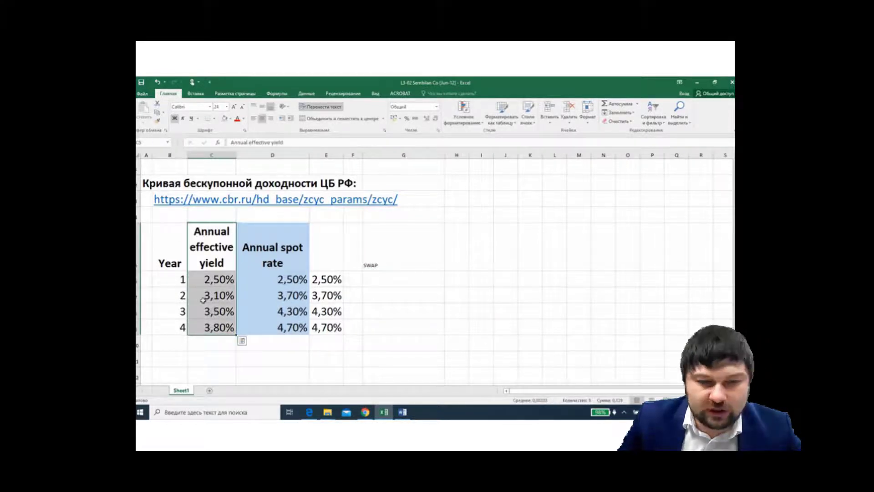
left_click(157, 121)
left_click(386, 241)
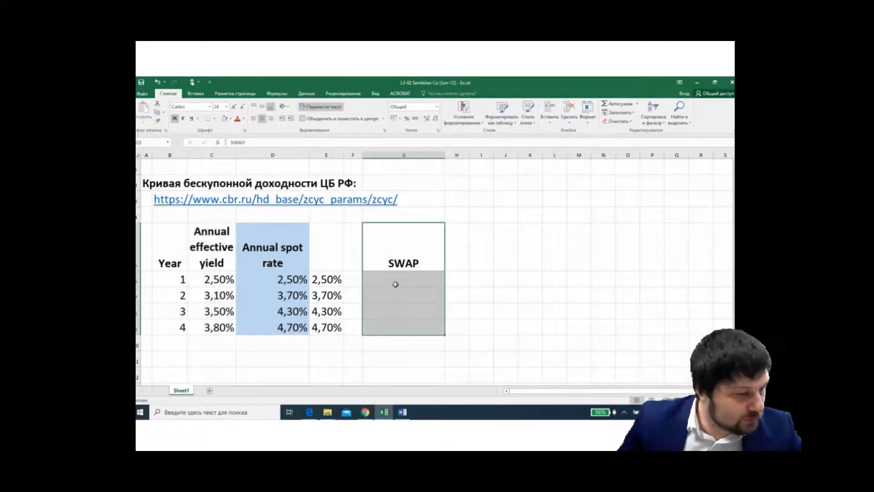
left_click(393, 350)
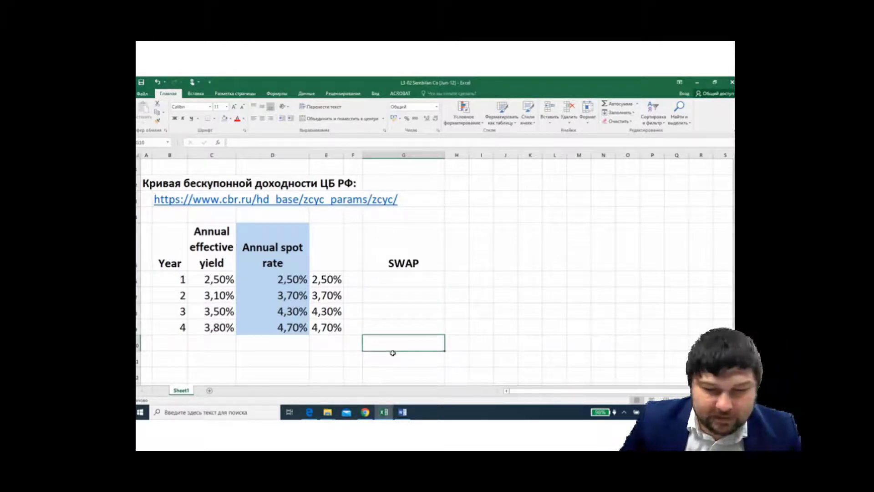
Step: Calculate the fixed swap payment in G11 with the formula =3,7625%*320
left_click(394, 361)
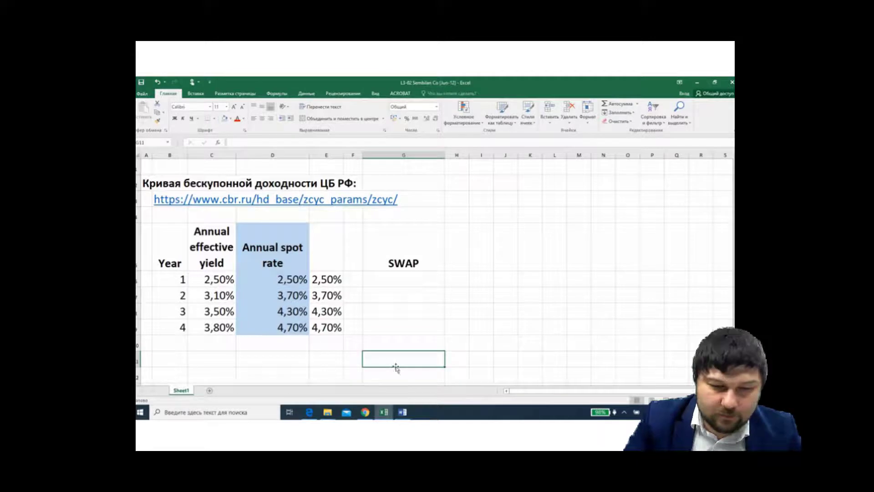
type("=")
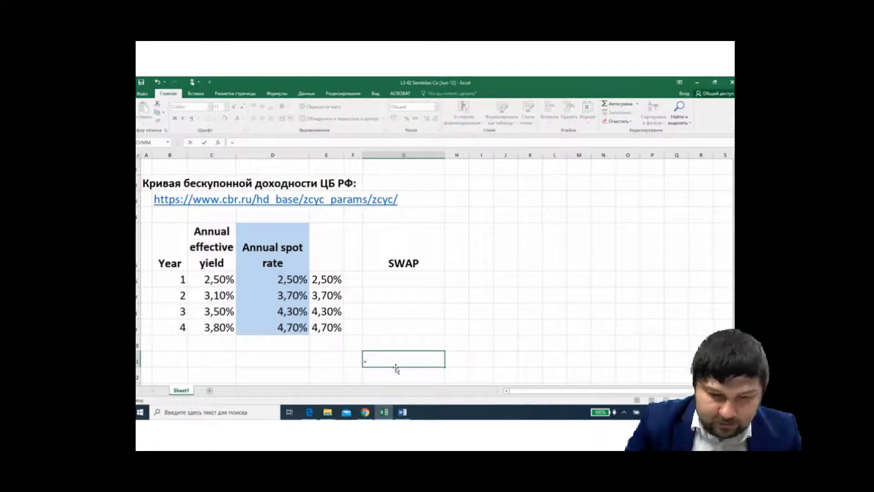
type("3")
key("BackSpace")
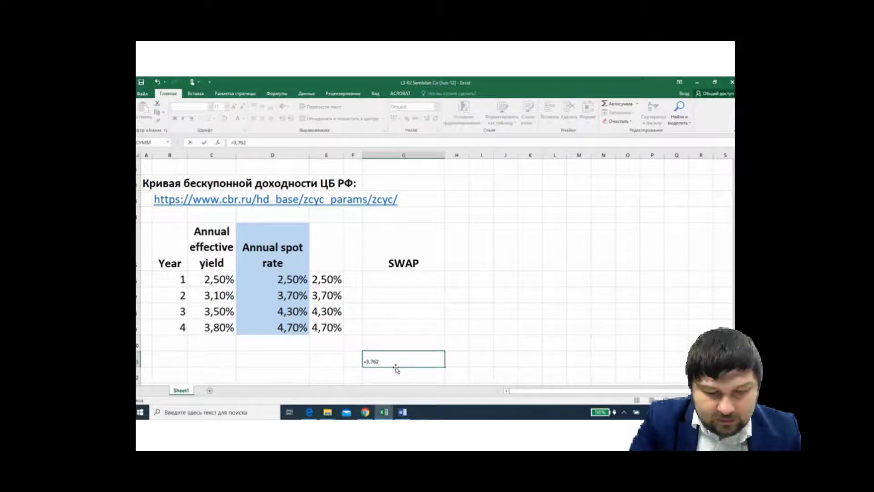
type("%*320")
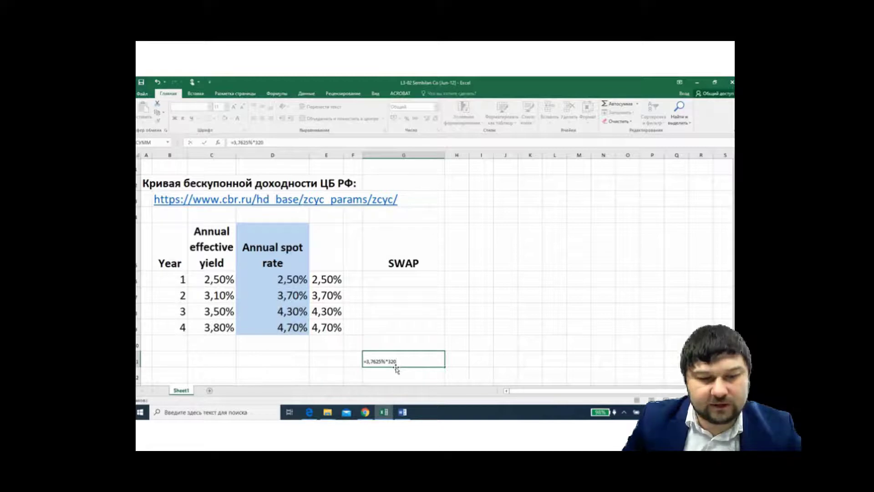
key("Return")
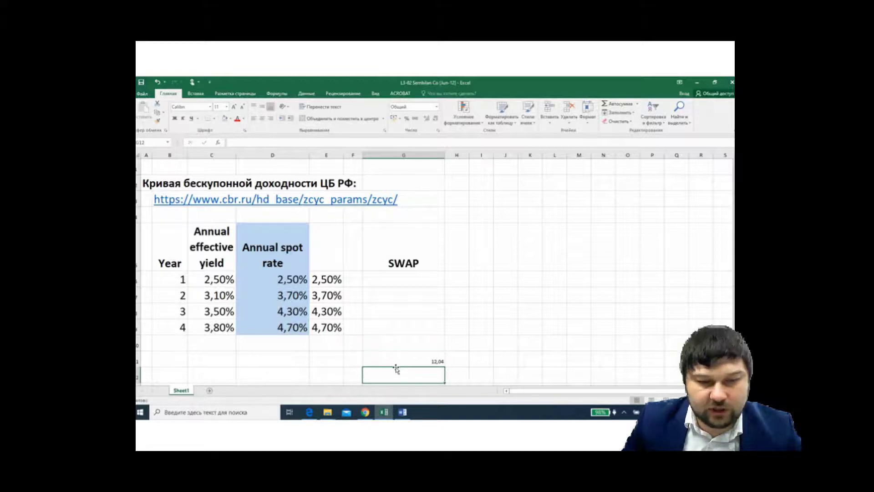
Step: Link the year 1 SWAP cell G6 to the calculated payment with the formula =G11
left_click(404, 274)
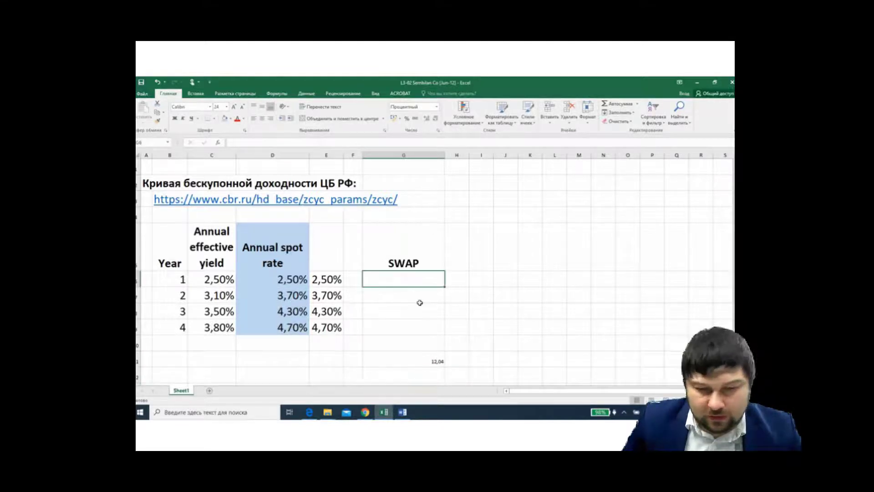
type("=")
left_click(437, 361)
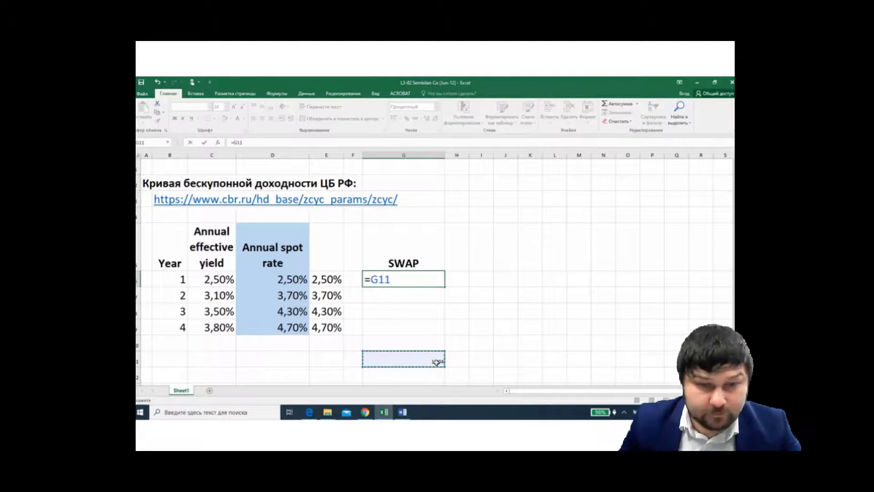
key("F5")
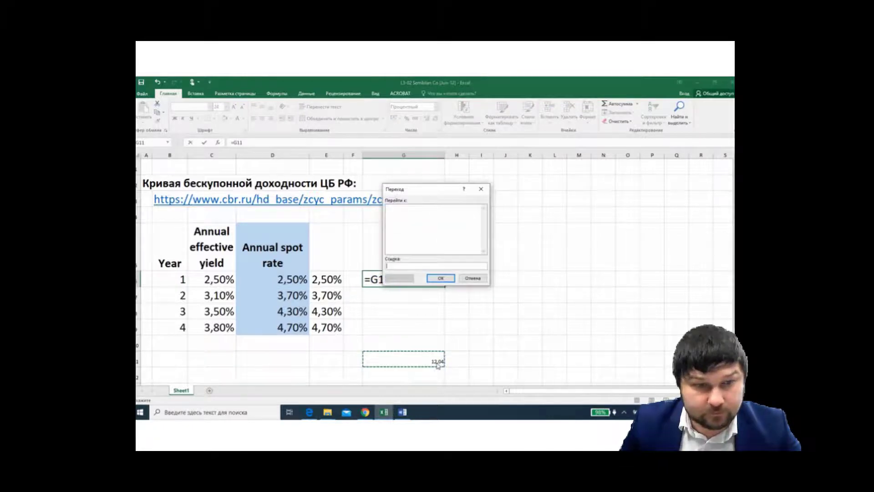
left_click(481, 193)
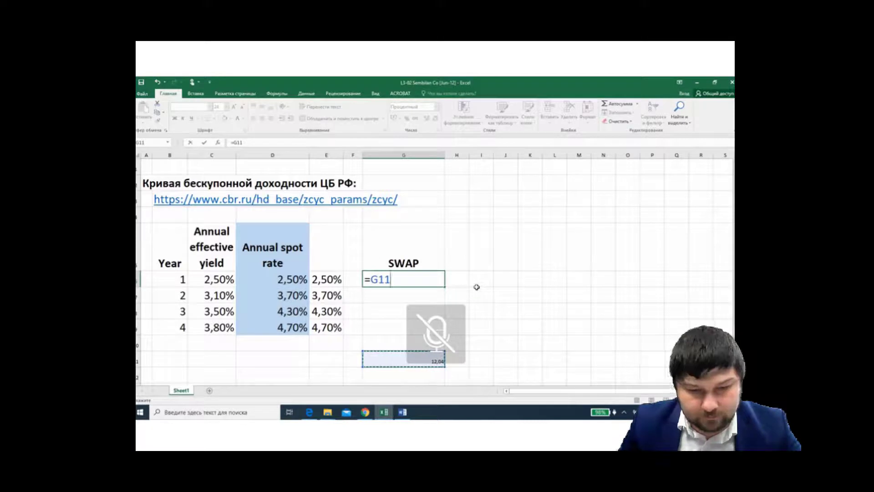
left_click(506, 282)
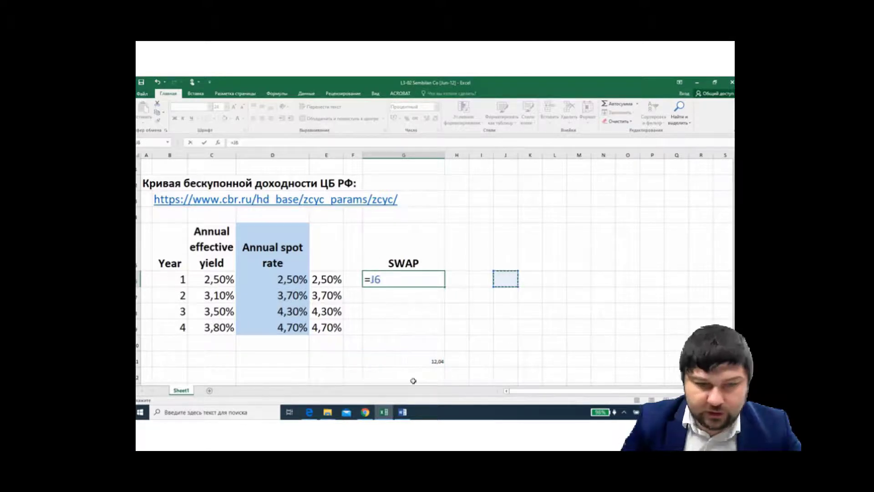
left_click(434, 361)
key("Return")
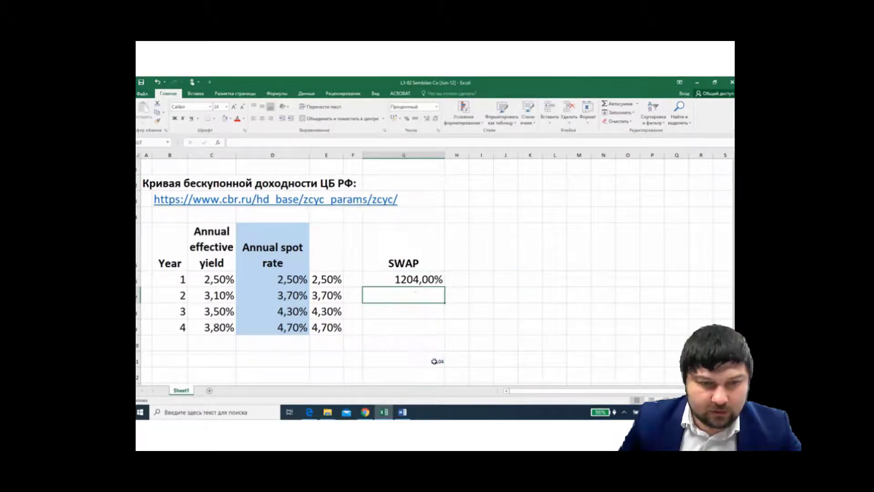
Step: Set the SWAP amounts for years 1 to 4 in G6:G9 to the constant 12,04 in comma-style number format
left_click(416, 281)
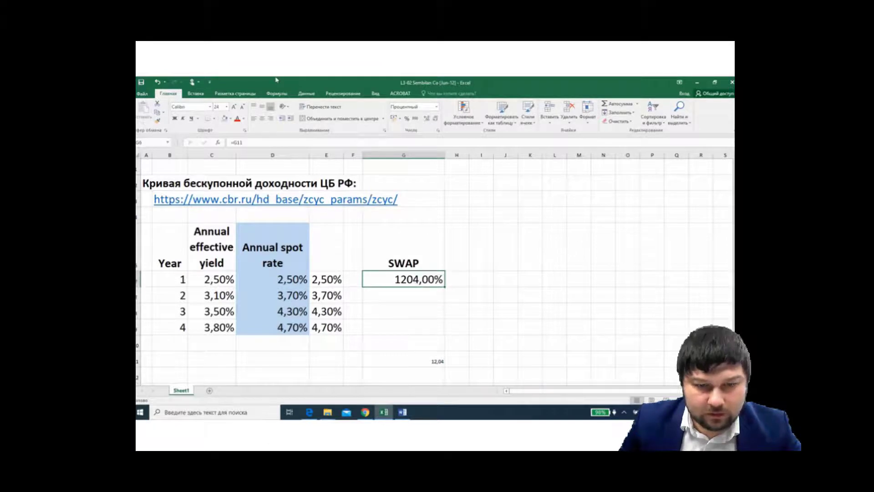
left_click(415, 118)
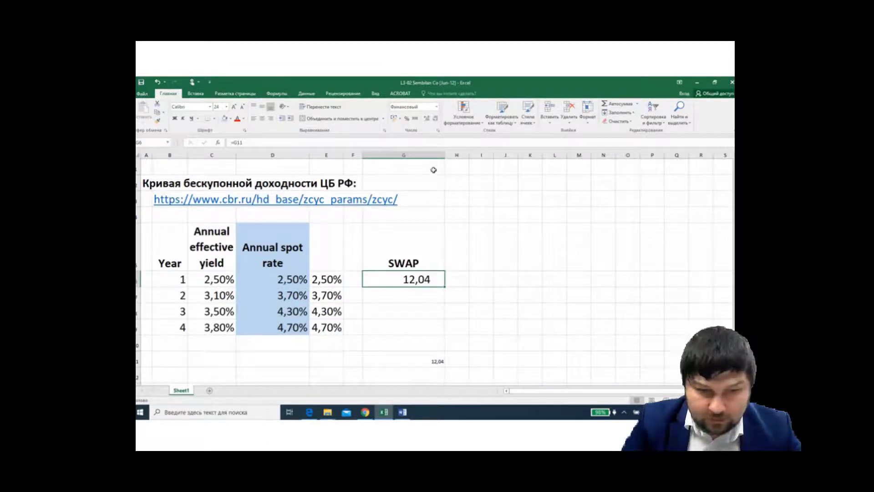
type("12")
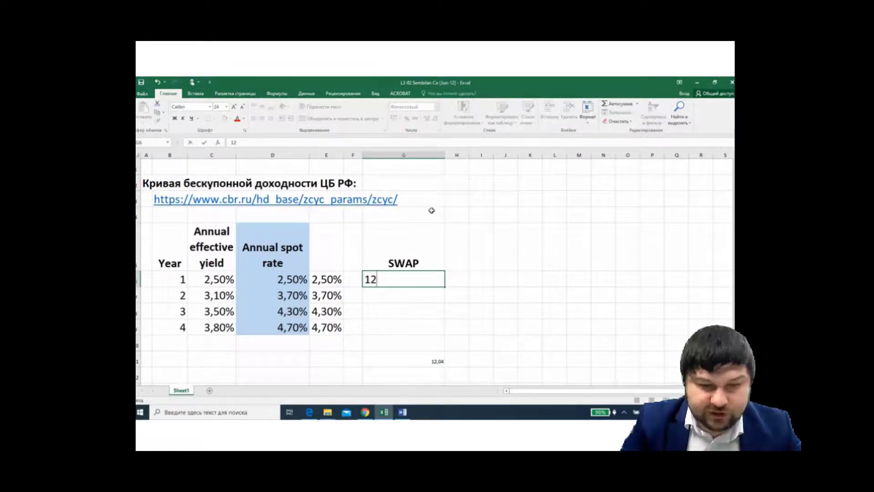
type(",04")
key("Return")
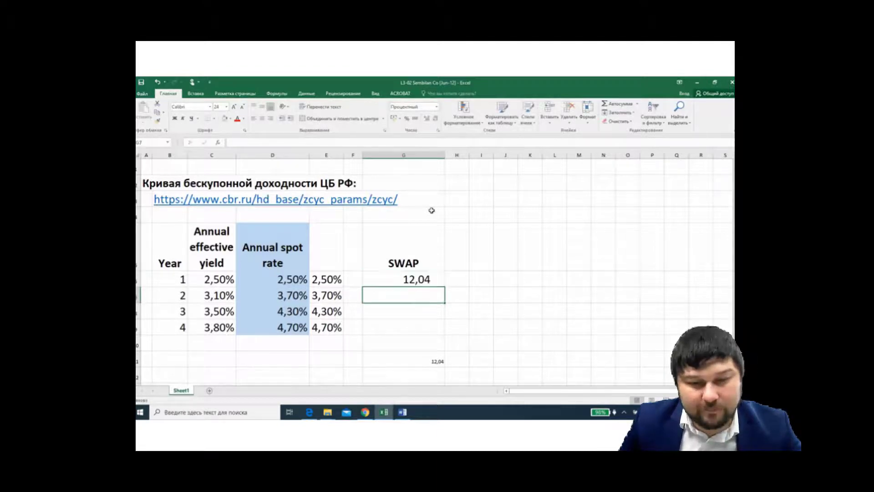
left_click(419, 281)
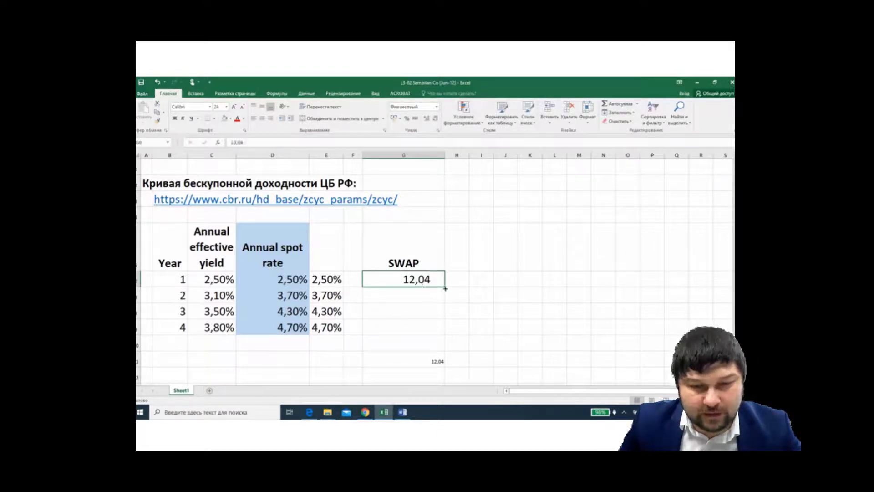
left_click_drag(444, 288, 445, 336)
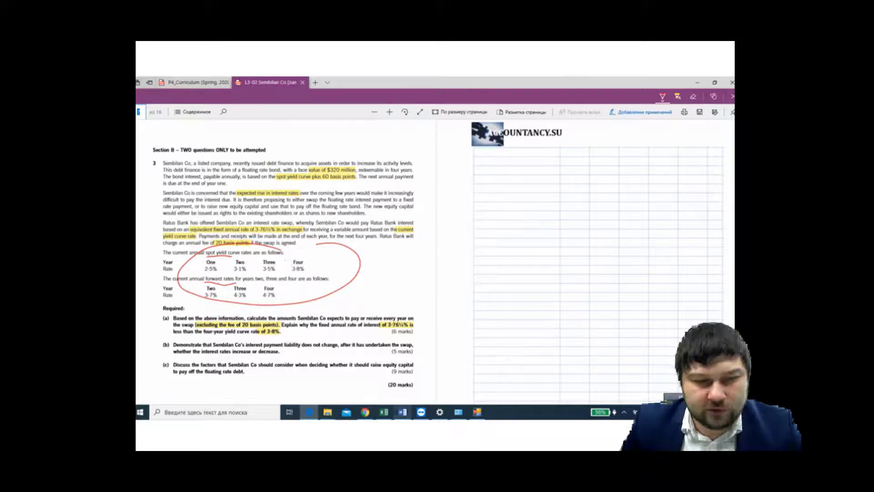
Step: Switch back to the Excel workbook and examine the G11 payment formula and the SWAP amounts in G6:G9
left_click(384, 412)
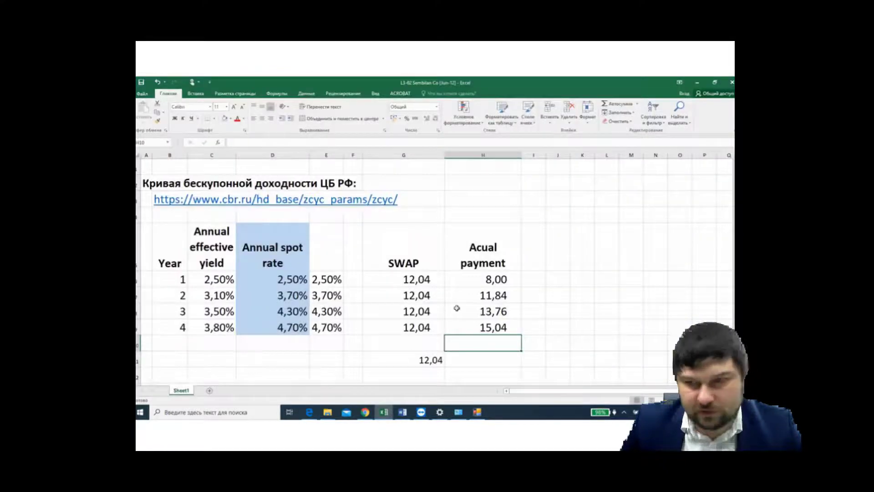
left_click(421, 357)
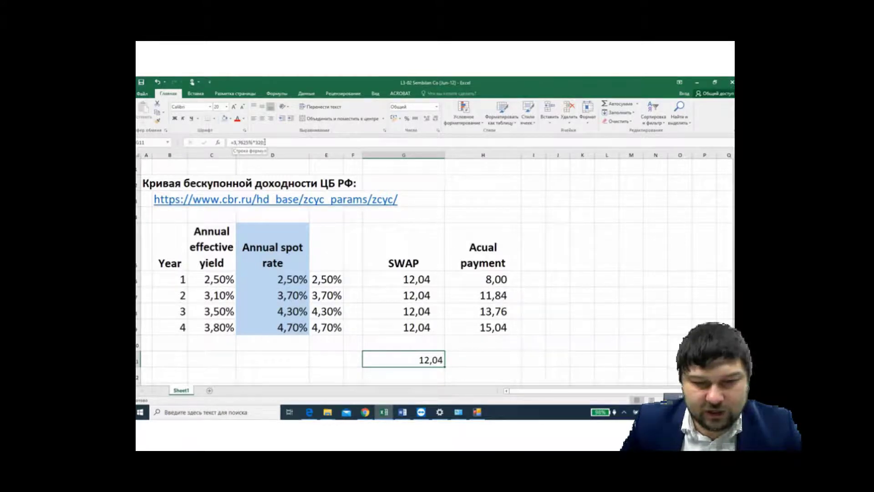
left_click(450, 364)
left_click(432, 364)
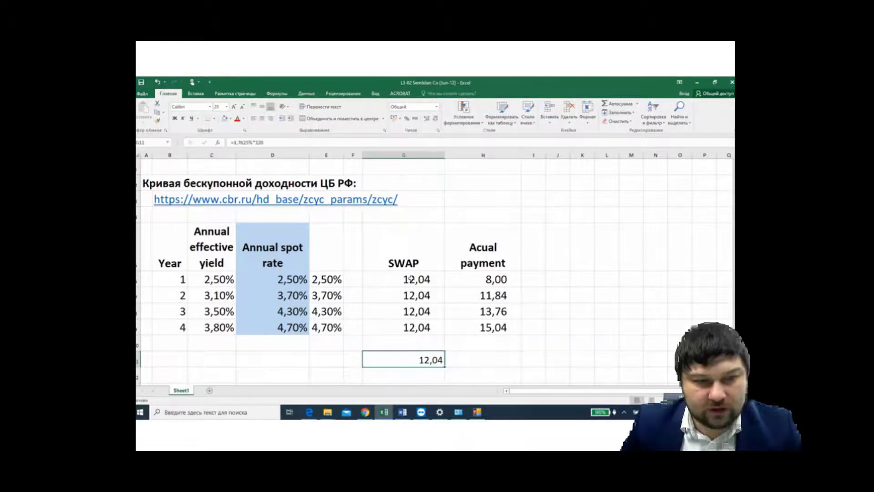
left_click_drag(410, 279, 410, 326)
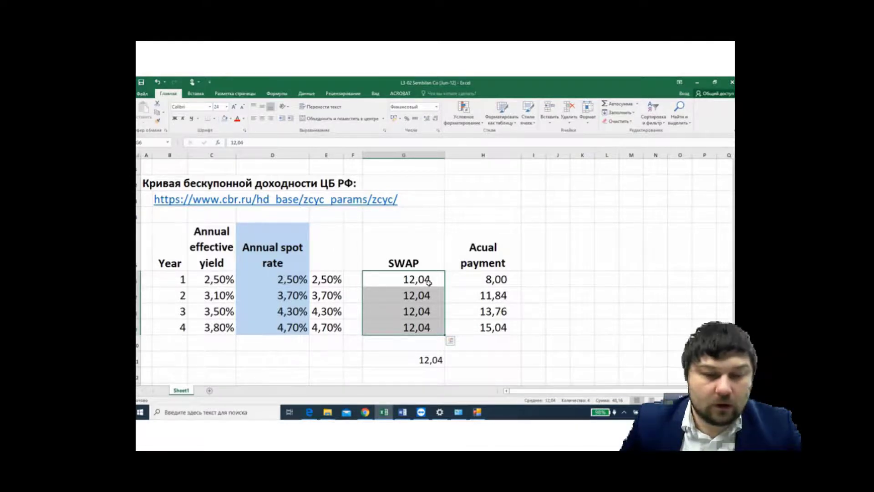
Step: Examine the year 1 actual payment formula in H6 and the rounded rates in E6:E9 that the payments use
left_click(494, 278)
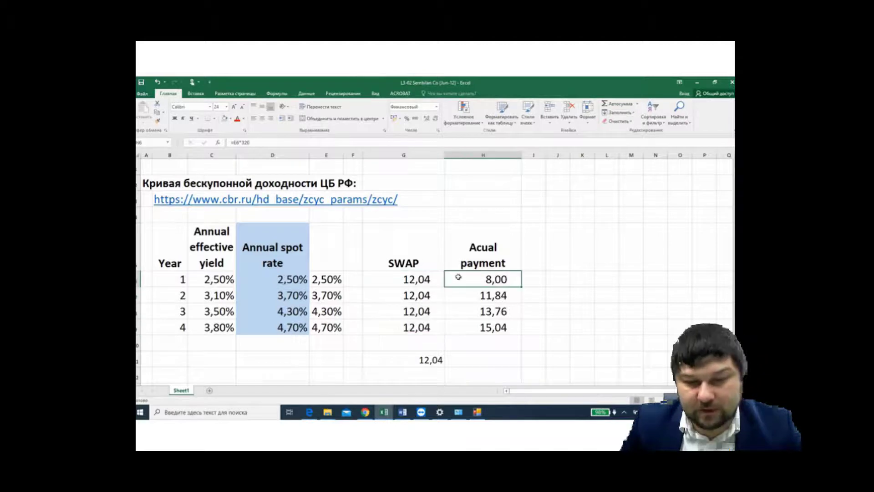
left_click(548, 284)
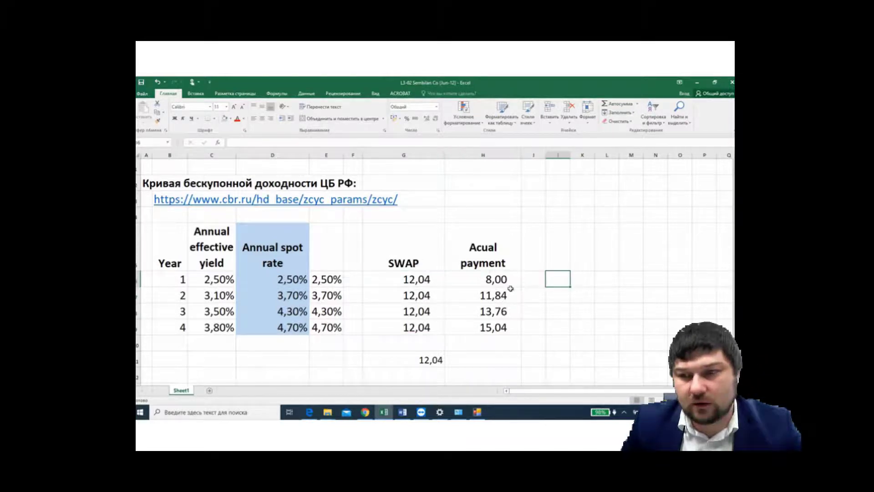
left_click(503, 277)
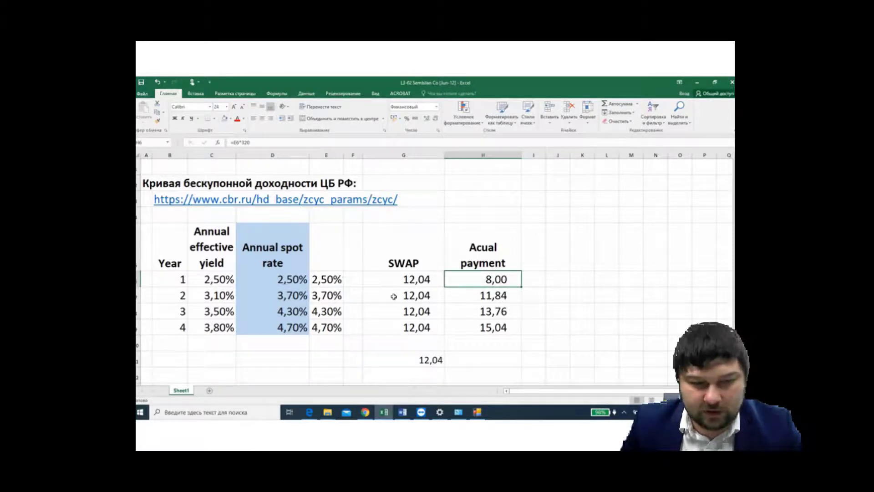
key("Left")
key("Left")
key("Left")
key("Down")
key("Down")
key("Down")
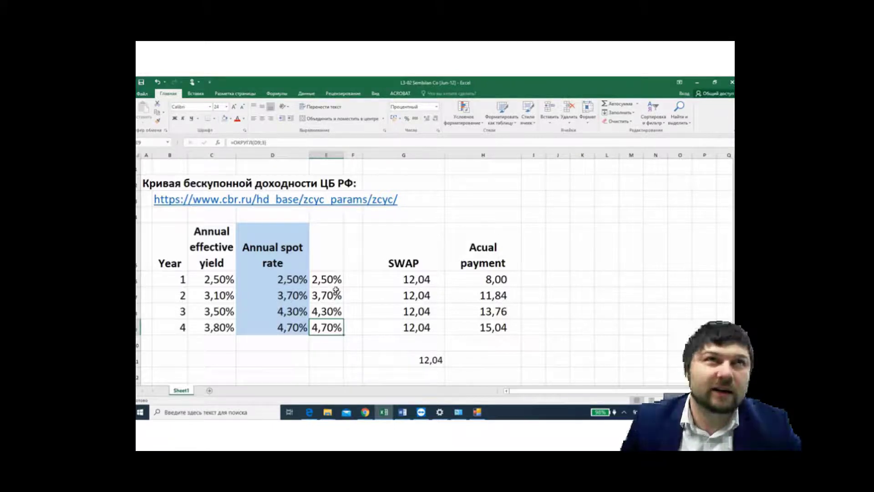
left_click(331, 283)
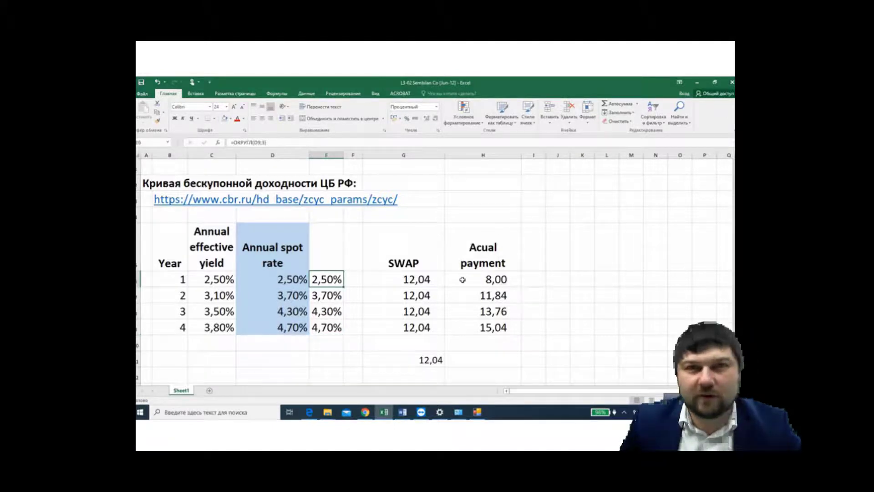
left_click(486, 278)
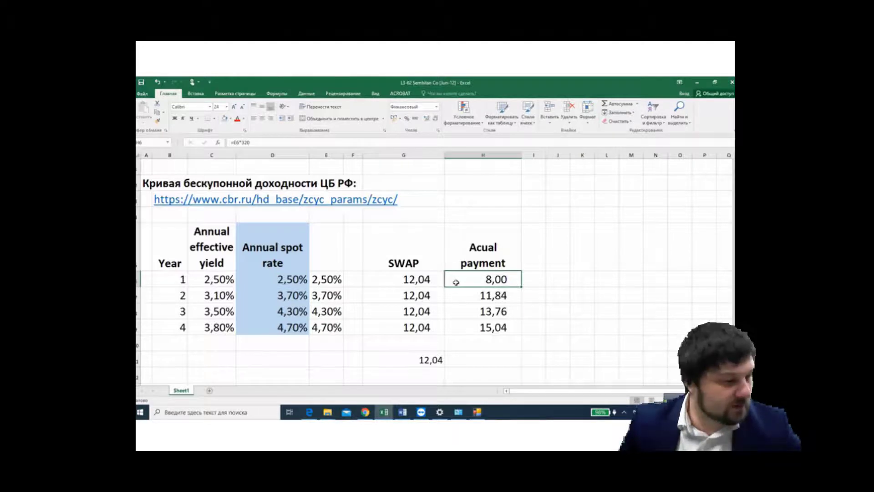
Step: Examine the year 2 and year 3 actual payment formulas in H7 and H8 and the payments in H6:H9
left_click(493, 295)
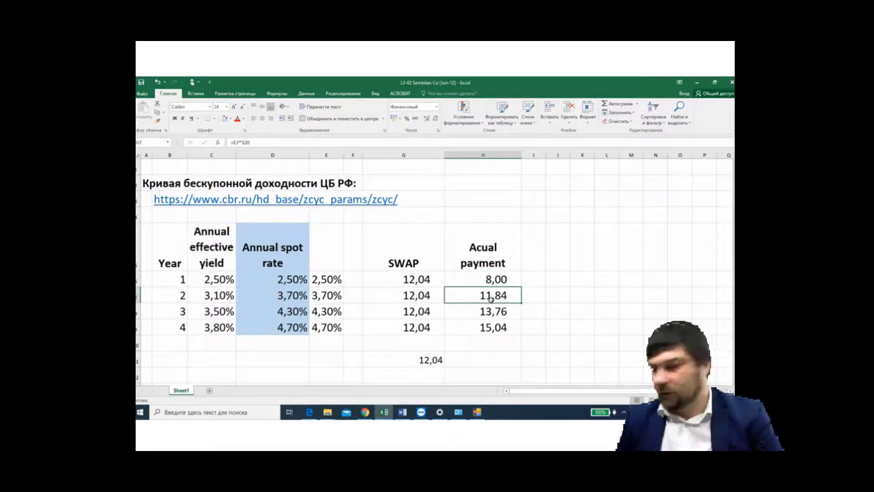
left_click(246, 144)
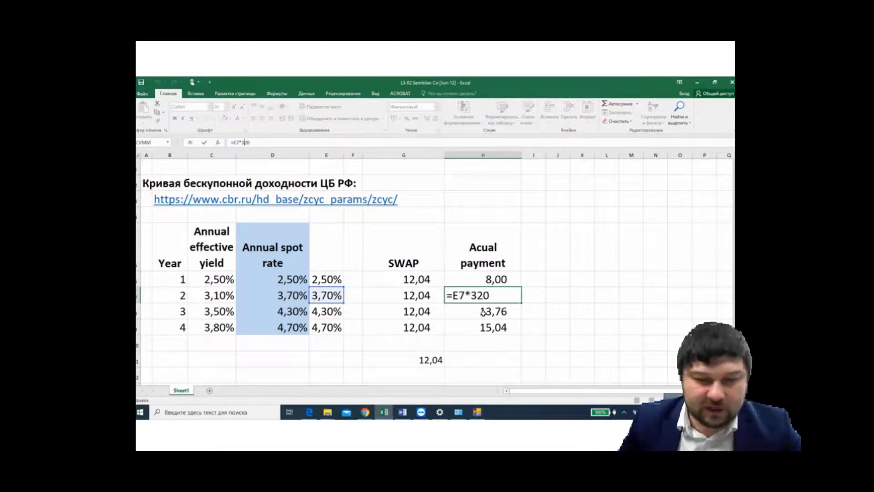
left_click(453, 309)
left_click(240, 143)
left_click(572, 307)
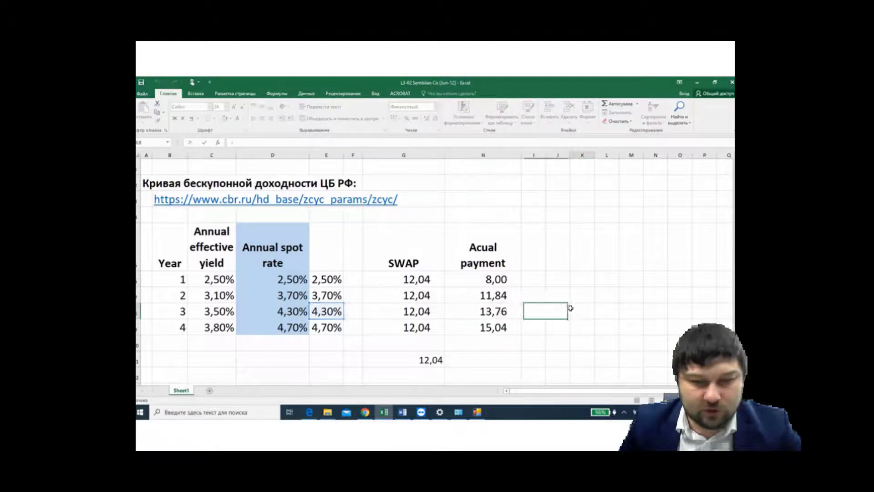
left_click_drag(487, 275, 496, 322)
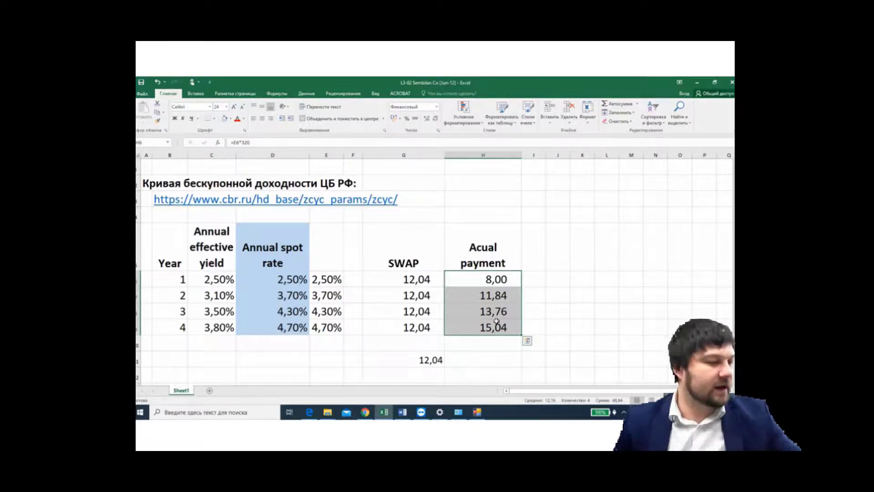
left_click(584, 295)
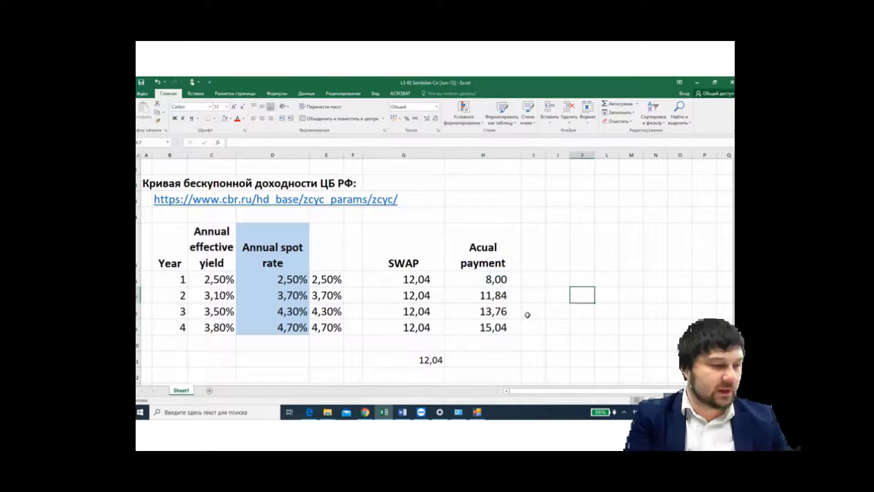
Step: Make the SWAP amounts outflows by setting G6 to -12,04 and filling it through G9
left_click(232, 142)
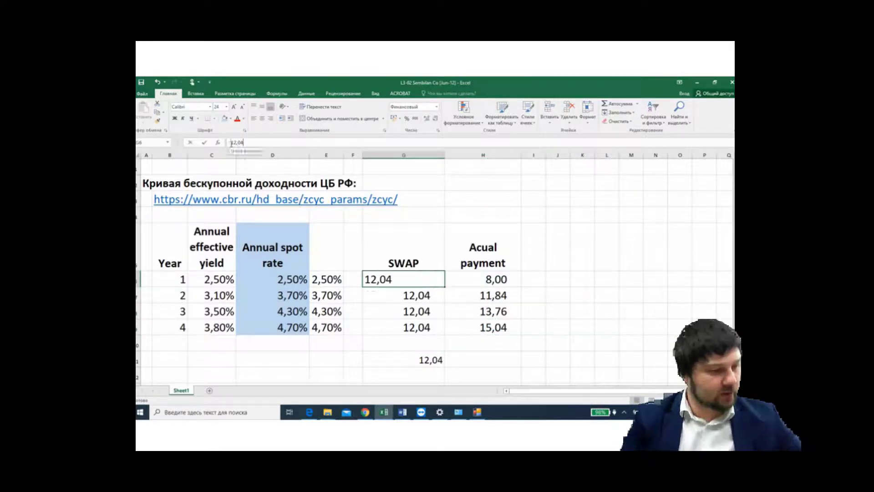
type("-")
key("Return")
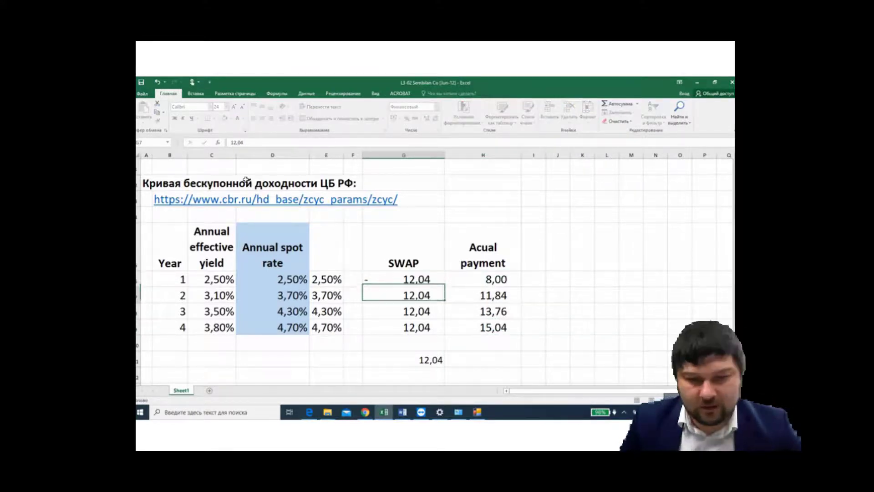
left_click(393, 283)
left_click_drag(444, 288, 445, 334)
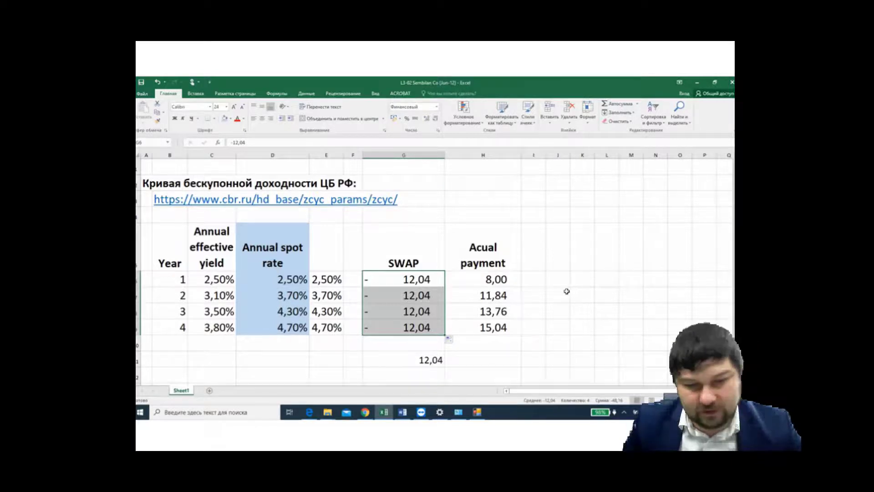
Step: Widen column I and add the heading Dif in I5 beside the actual payment heading
left_click_drag(546, 155, 574, 155)
left_click(547, 258)
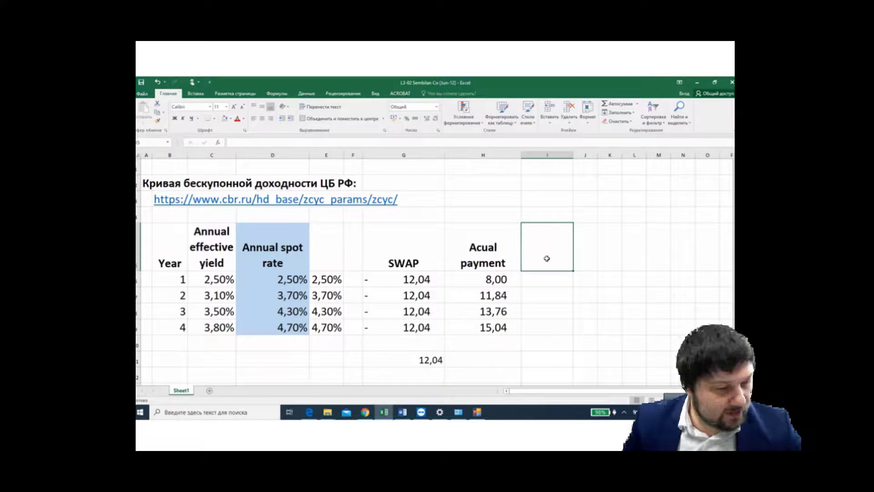
type("Acua")
key("BackSpace")
key("BackSpace")
key("BackSpace")
key("BackSpace")
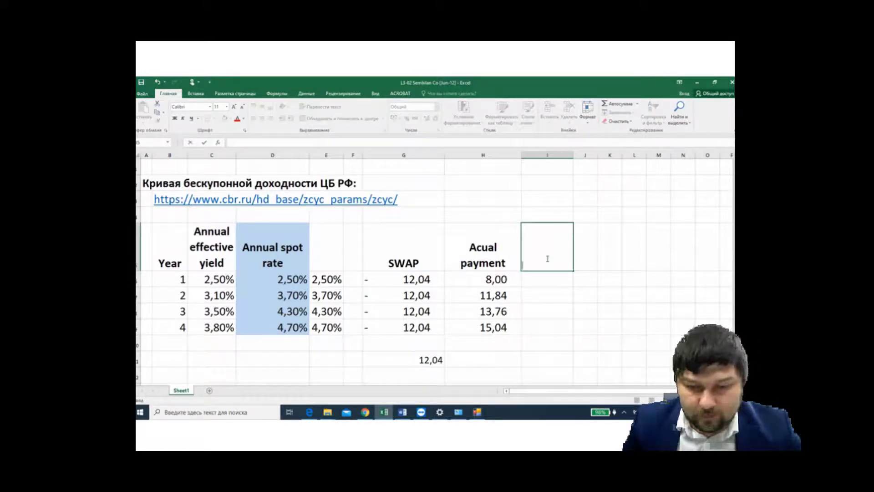
type("Dif")
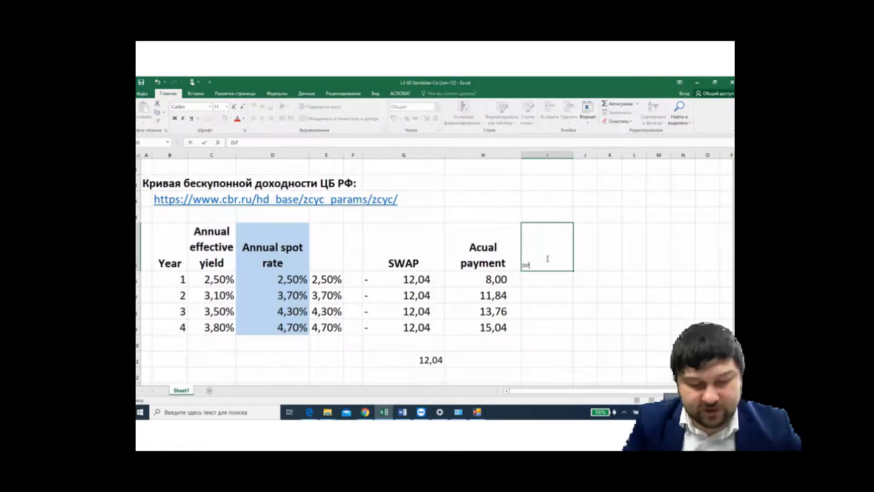
key("Return")
Step: Copy the formatting of the actual payment heading in H5 to the Dif heading in I5
left_click(452, 247)
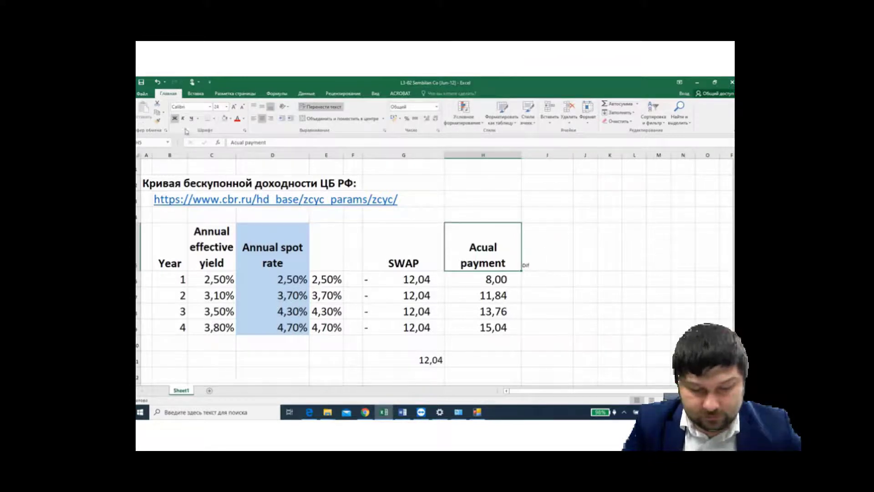
left_click(157, 120)
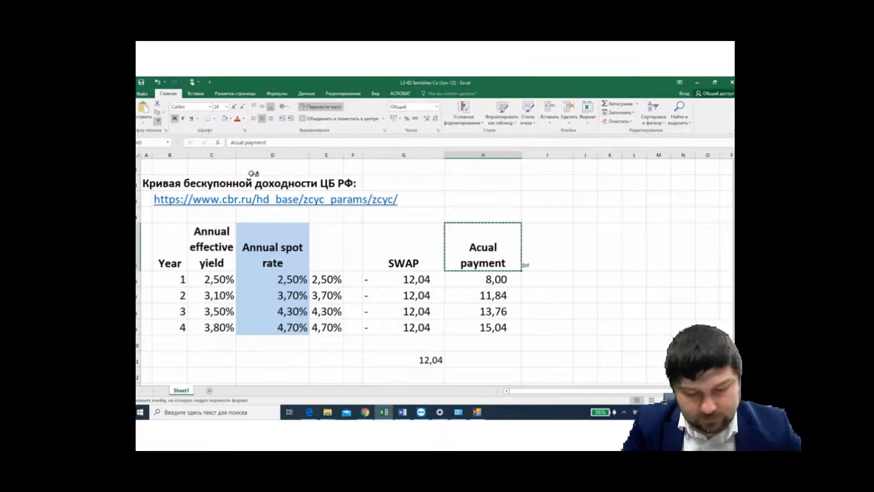
left_click(541, 248)
key("Return")
Step: Calculate the differences for years 1 to 4 with =G6+H6 in I6 filled through I9
type("=")
key("Left")
key("Left")
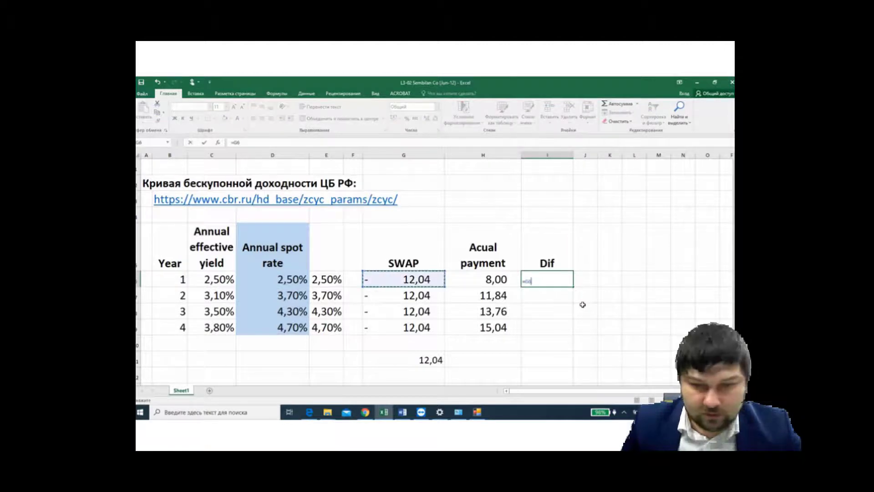
type("+")
key("Left")
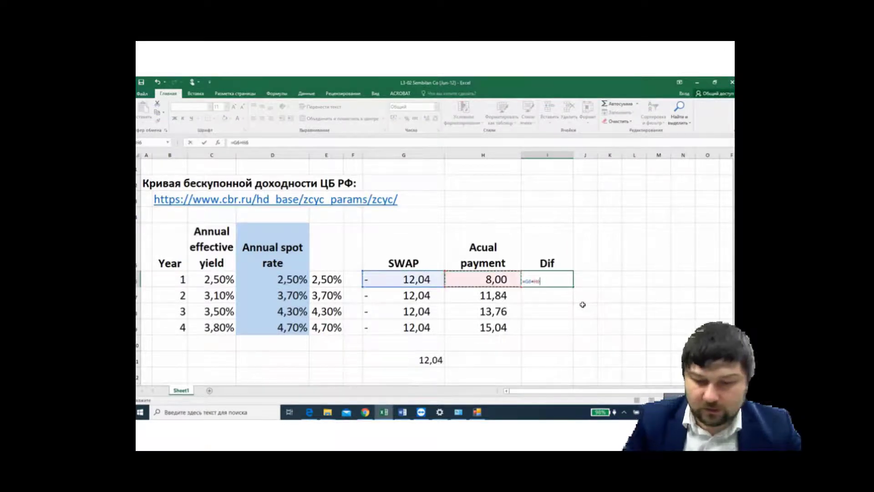
key("Return")
left_click(565, 283)
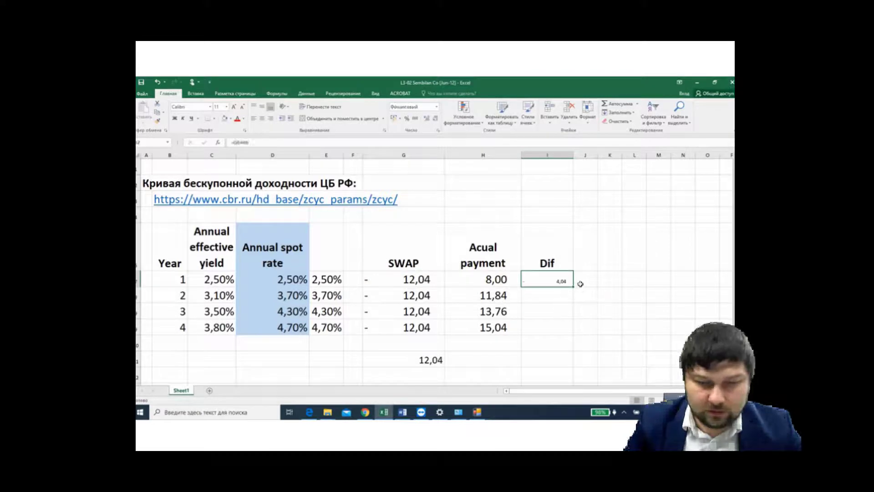
left_click_drag(573, 287, 576, 336)
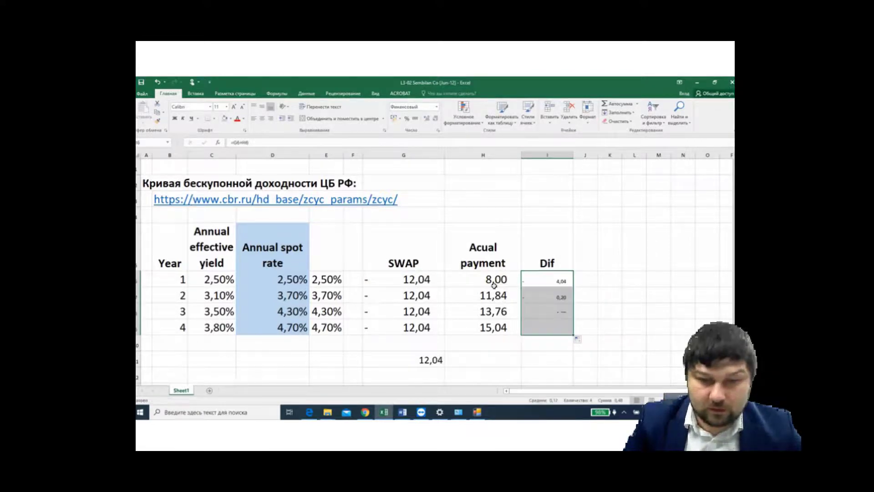
Step: Copy the number and font formatting of the actual payments in H6:H9 to the differences in I6:I9
left_click_drag(478, 279, 481, 327)
left_click(157, 121)
left_click_drag(538, 276, 549, 327)
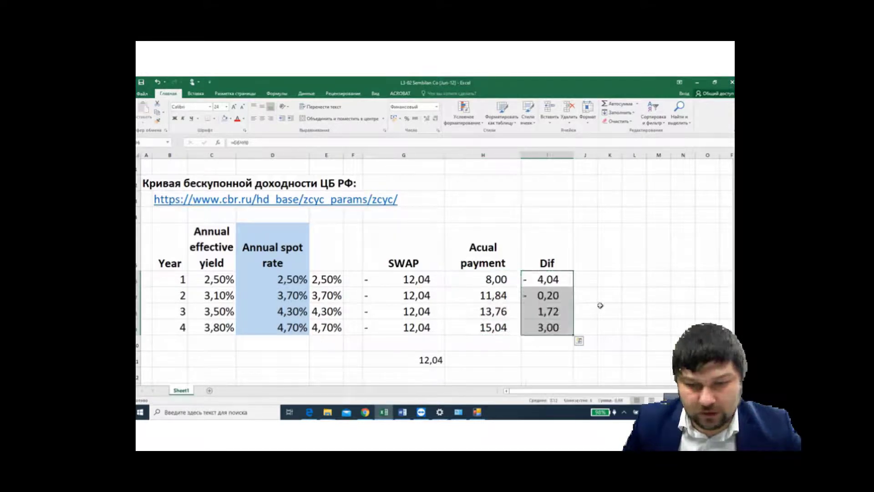
Step: Examine the year 1 actual payment in H6 and the differences for years 1 and 4 in I6 and I9
left_click(619, 295)
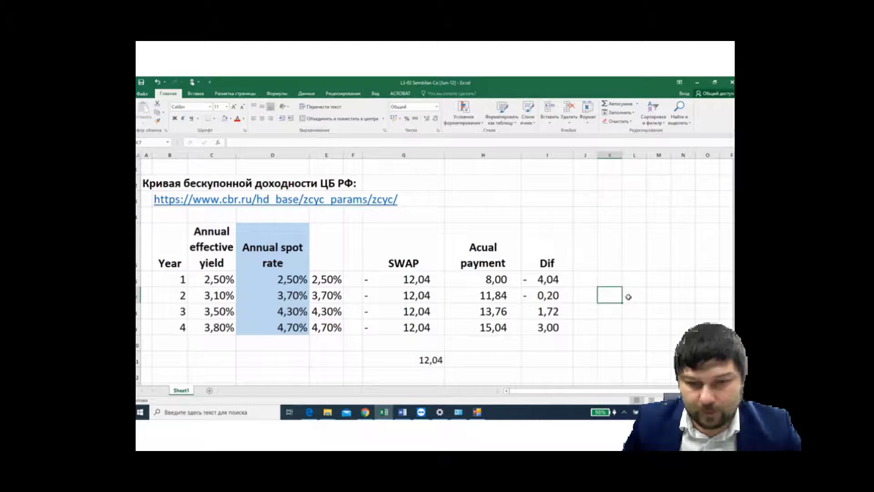
left_click(502, 279)
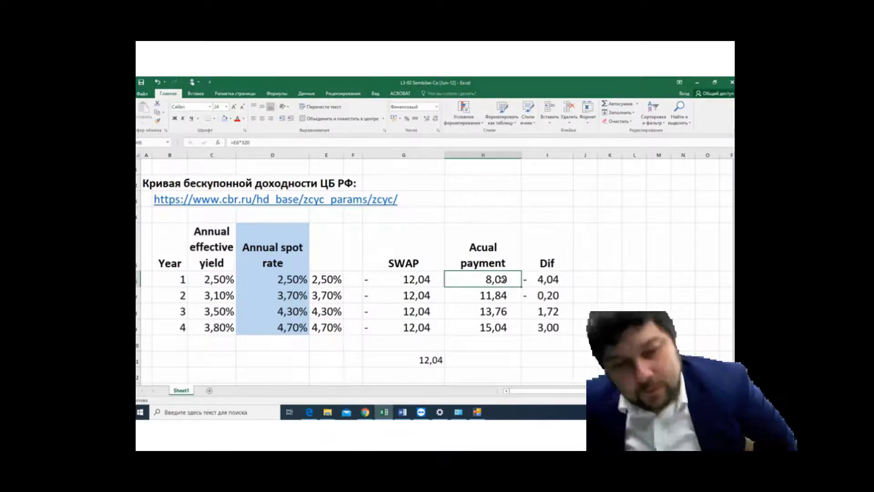
left_click(557, 275)
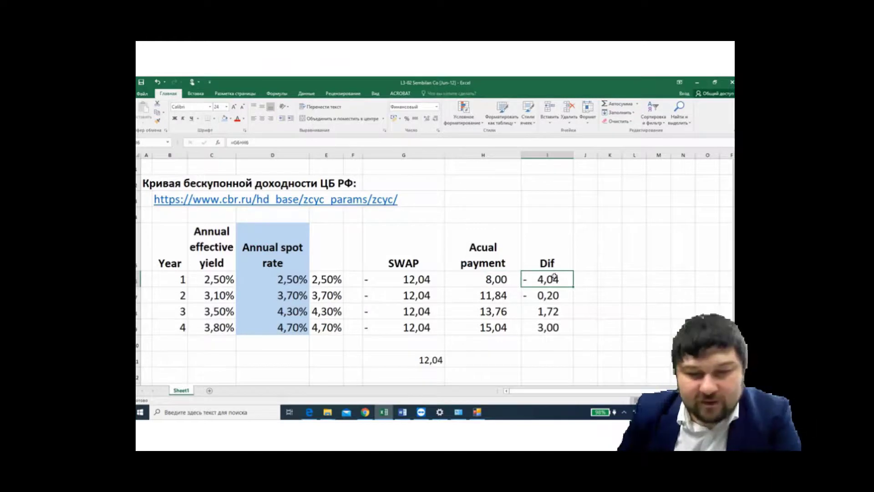
left_click(555, 328)
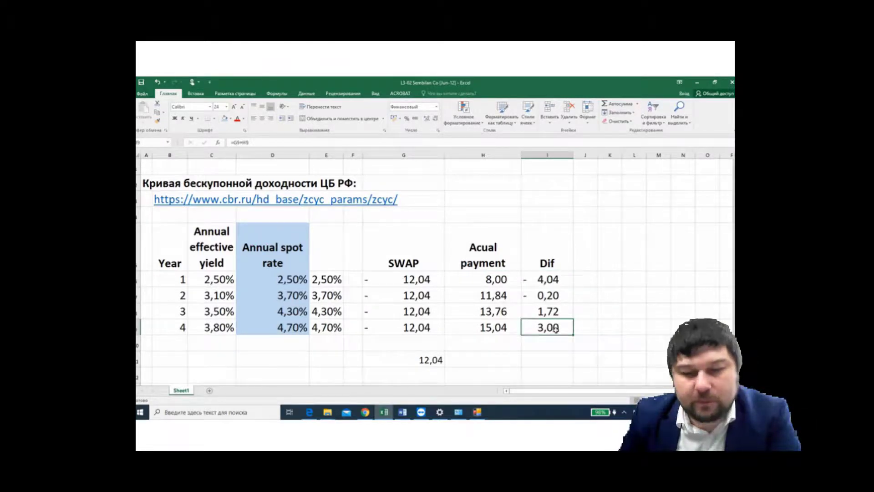
Step: Total the differences in I10 with the formula =СУММ(I6:I9), correcting the misspelled function name
left_click(556, 343)
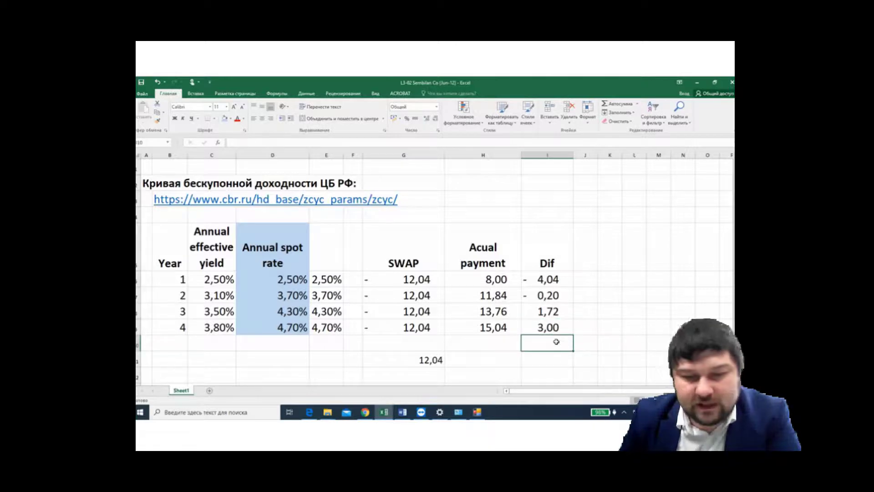
type("=су")
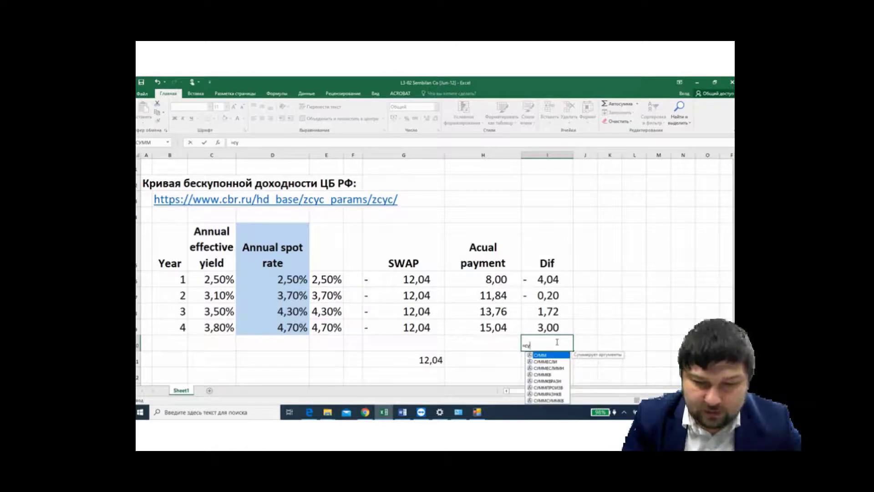
type("м(")
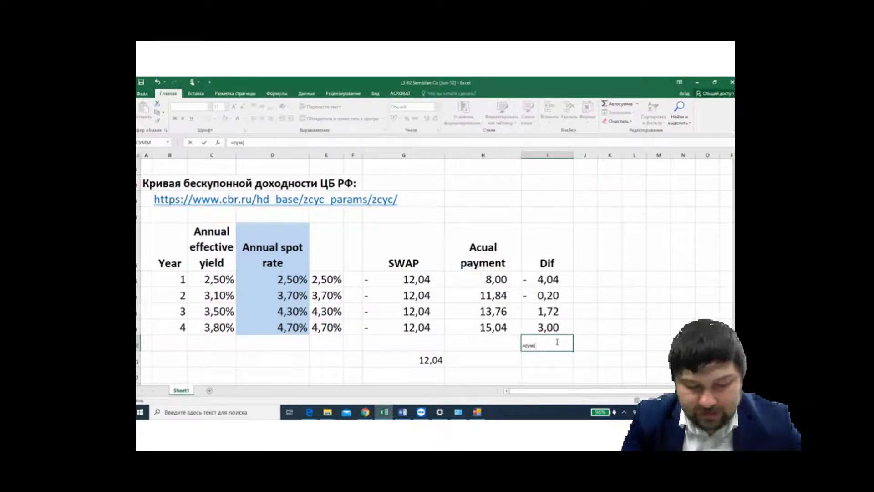
left_click_drag(539, 276, 545, 328)
type(")")
key("Return")
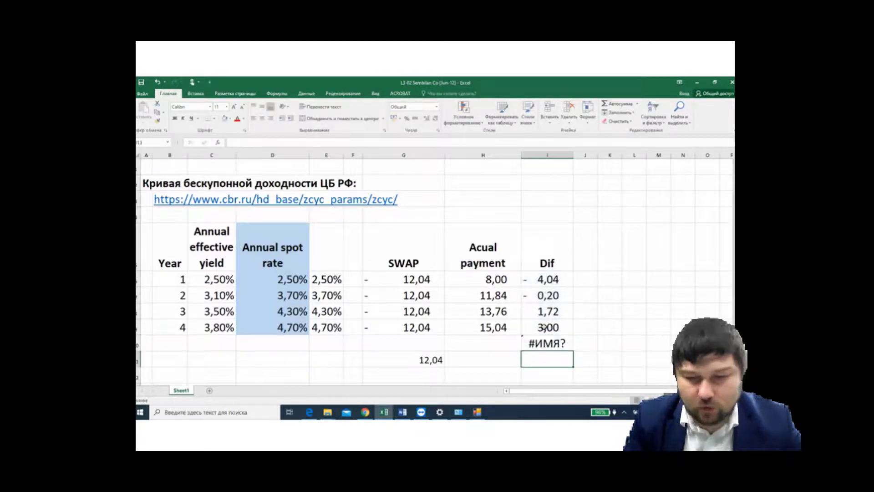
left_click(555, 345)
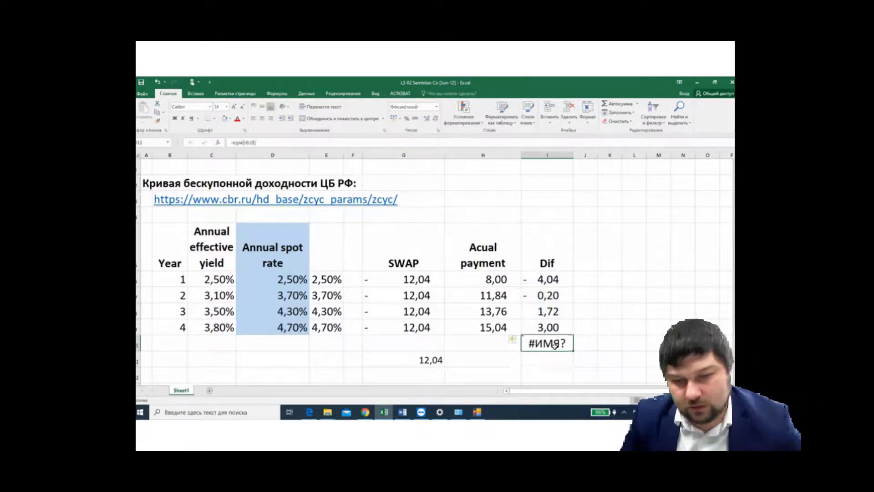
left_click(243, 142)
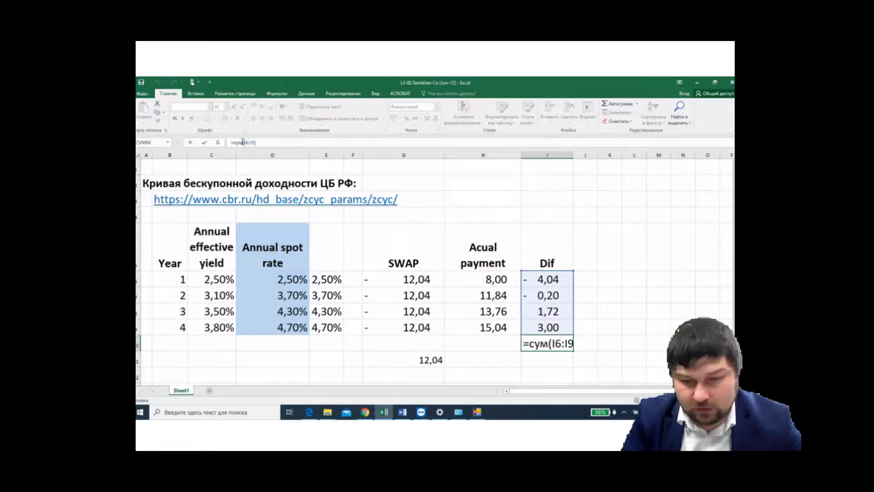
type("м")
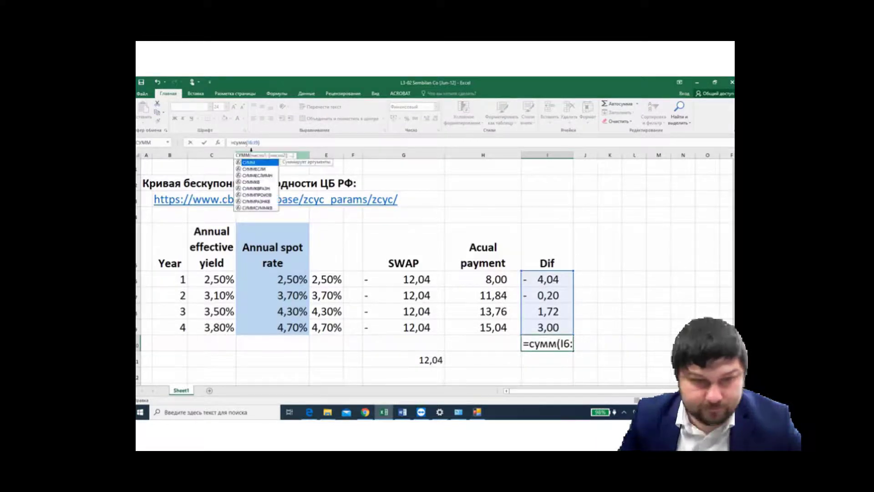
key("Return")
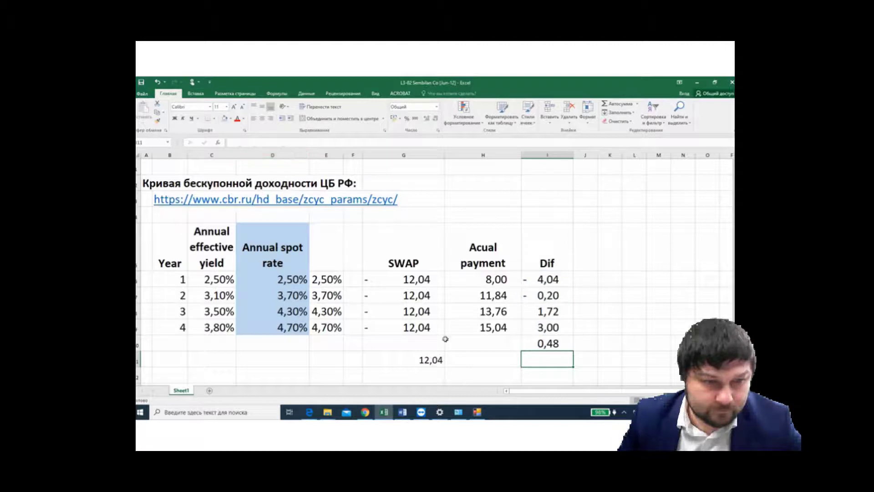
Step: Make the total difference in I10 bold and fill its cell with yellow
left_click(545, 344)
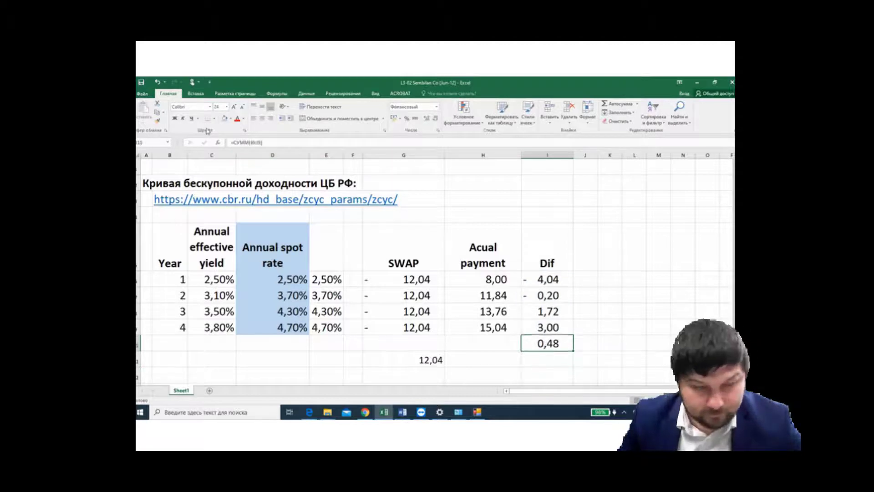
left_click(175, 118)
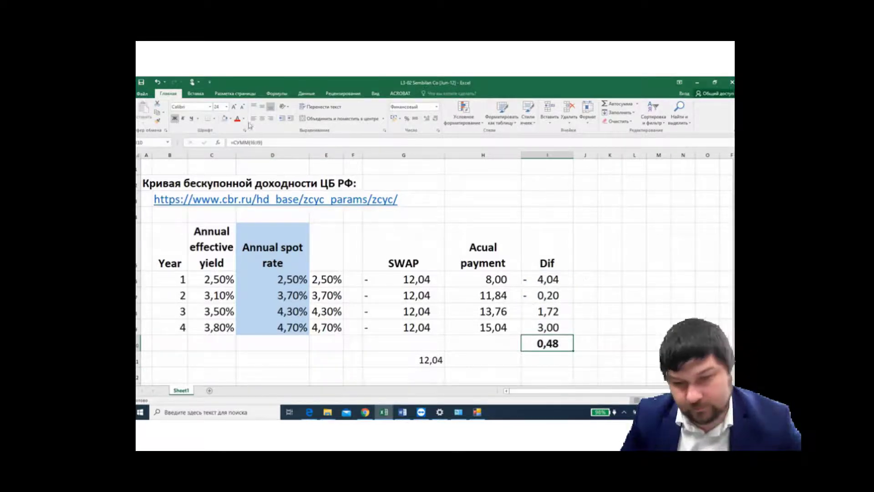
left_click(230, 118)
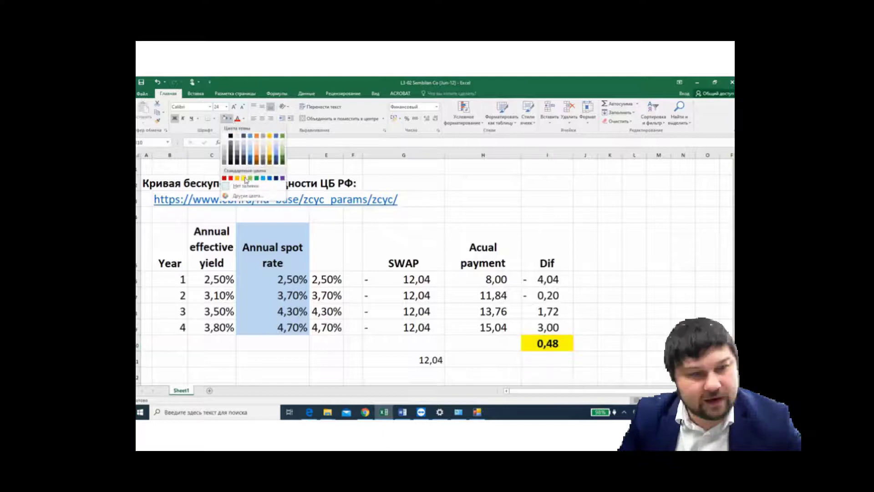
left_click(244, 180)
Step: Discount the year 1 difference in J6 at 3,8%, using I6 and the year number in B6
left_click(616, 291)
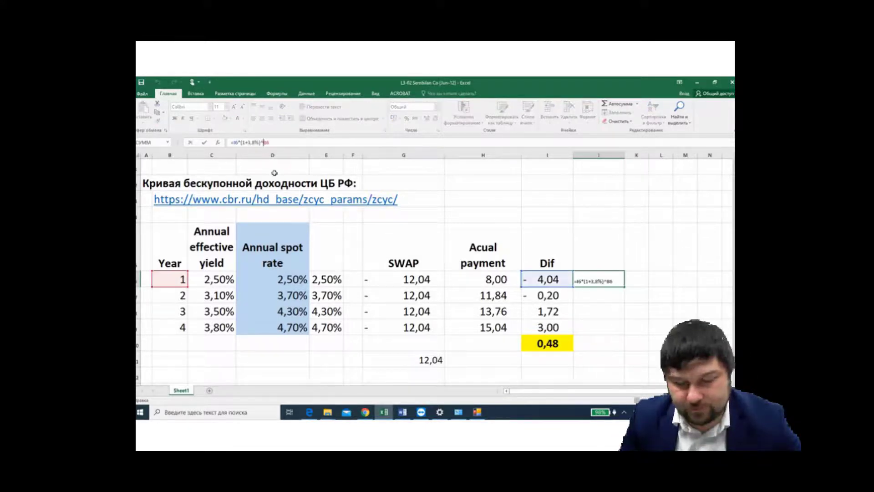
key("Return")
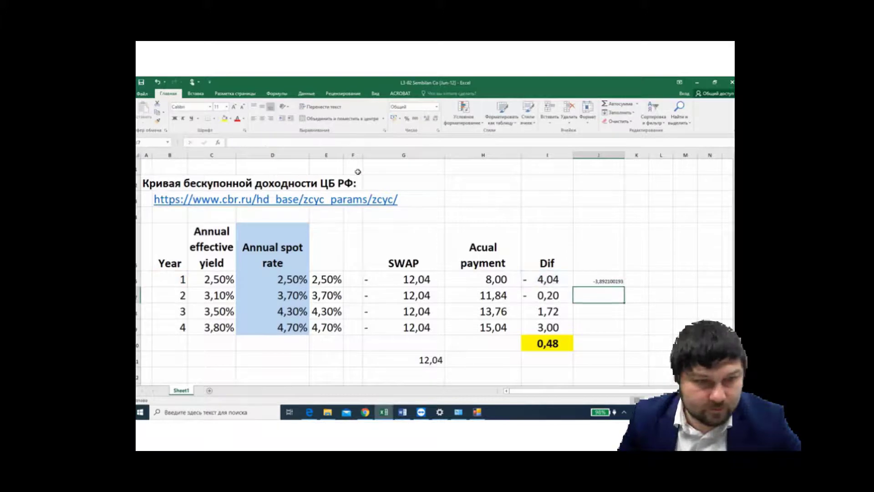
Step: Fill the discounting formula from J6 down to J9 and copy the total in I10 across to J10
left_click(594, 276)
left_click_drag(624, 286, 632, 339)
left_click(567, 347)
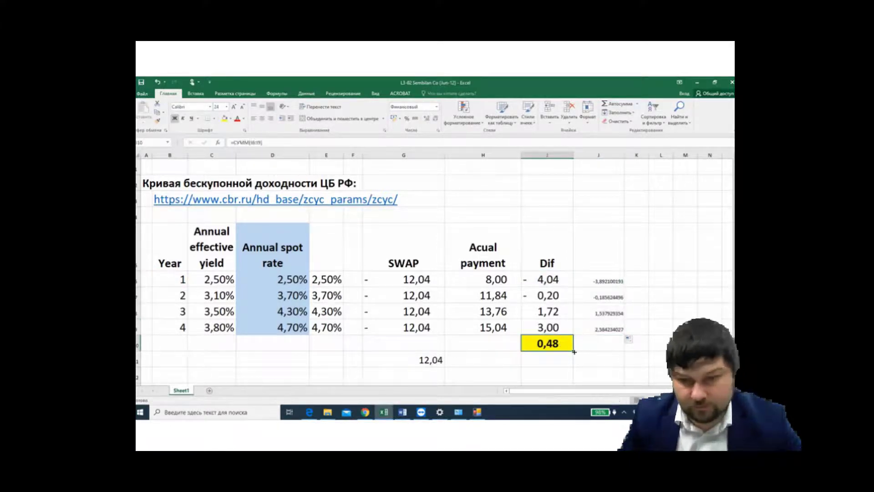
left_click_drag(575, 352, 588, 359)
left_click(606, 341)
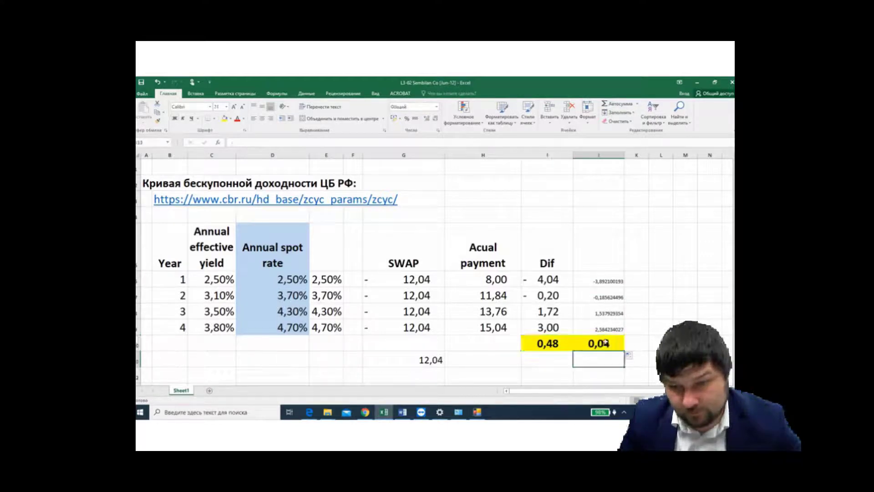
Step: Copy the formatting of the yearly differences in I6:I9 onto the discounted values in J6:J9
left_click(597, 279)
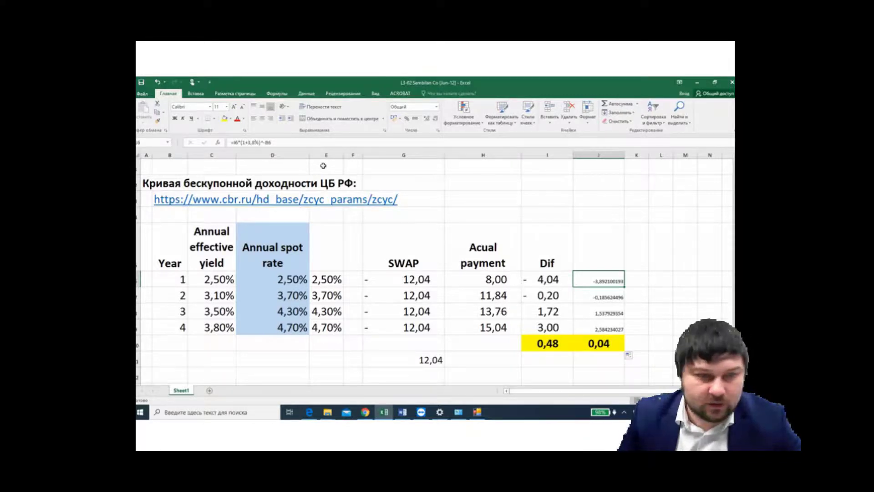
left_click(685, 279)
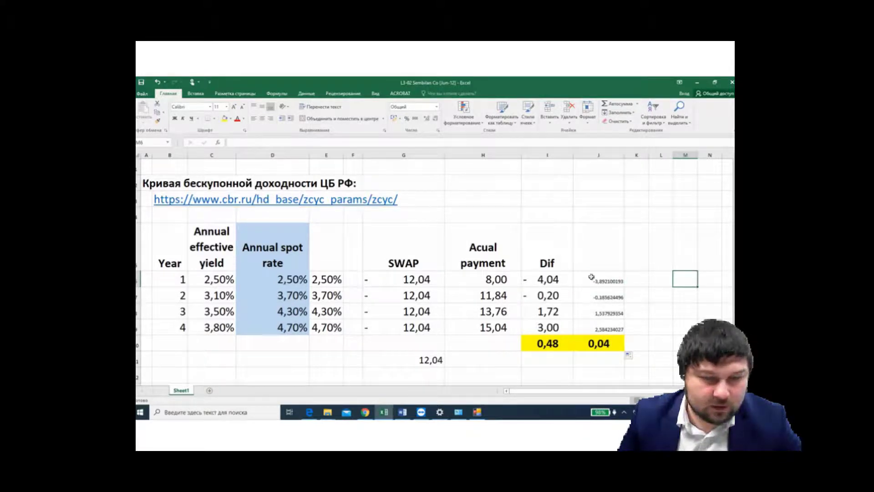
left_click_drag(549, 278, 548, 327)
left_click(157, 120)
left_click_drag(610, 279, 610, 327)
left_click(661, 280)
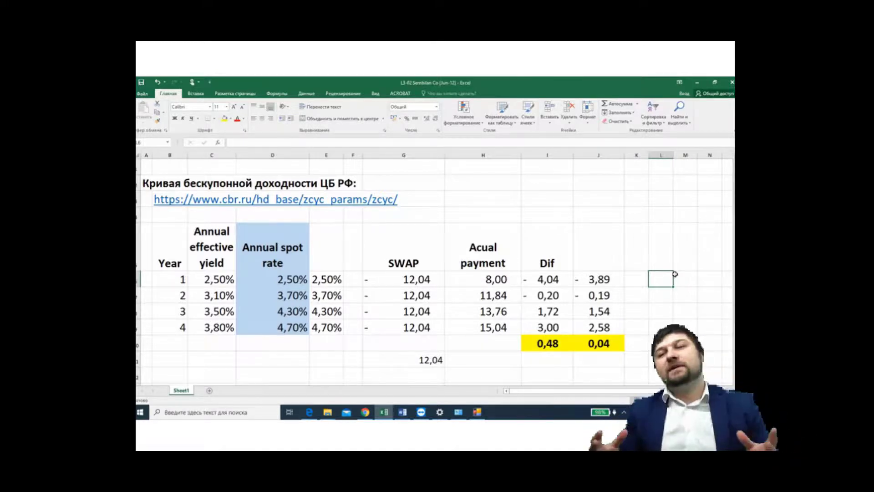
Step: Examine the total in I10, the discounting formulas in J6 and J7, and the sum formula in J10
left_click(569, 347)
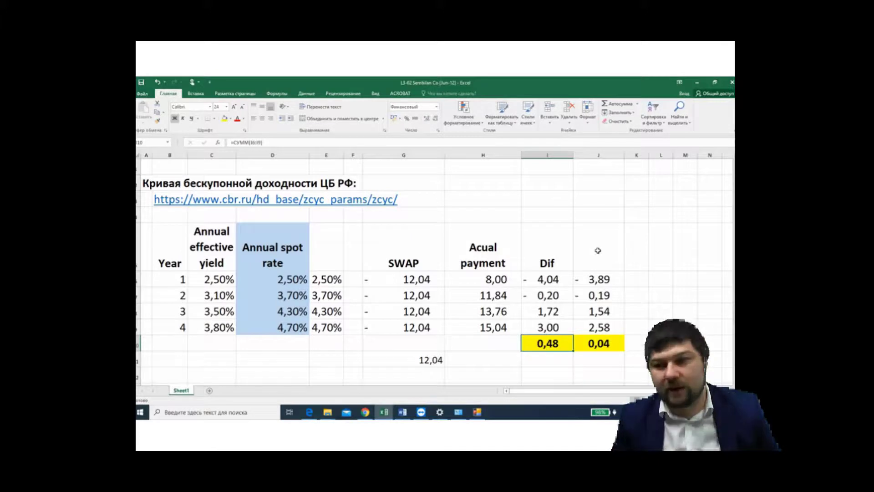
left_click(575, 286)
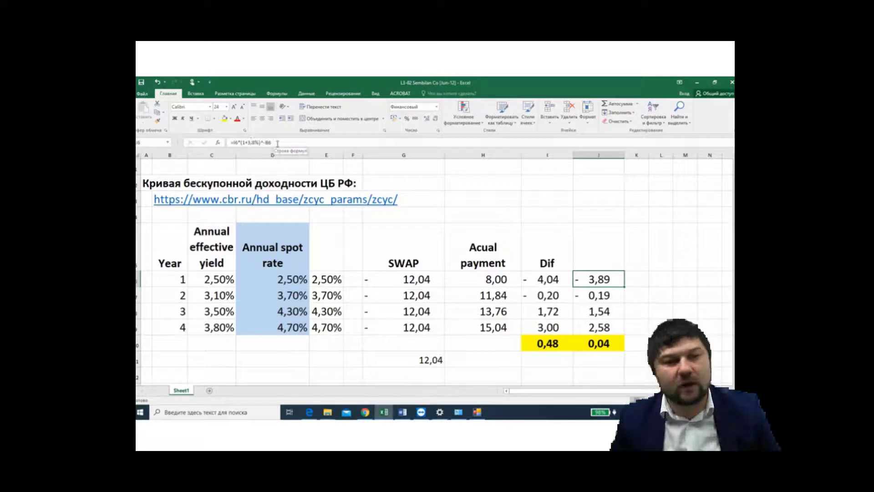
key("Down")
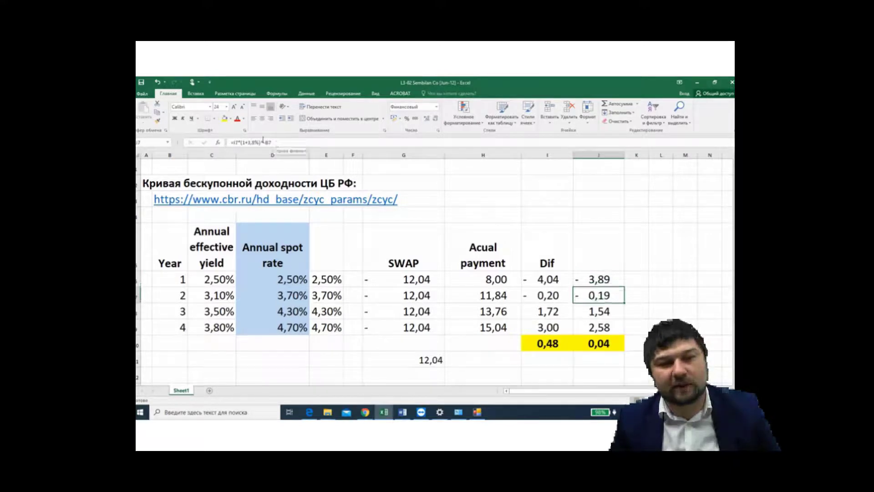
left_click(264, 142)
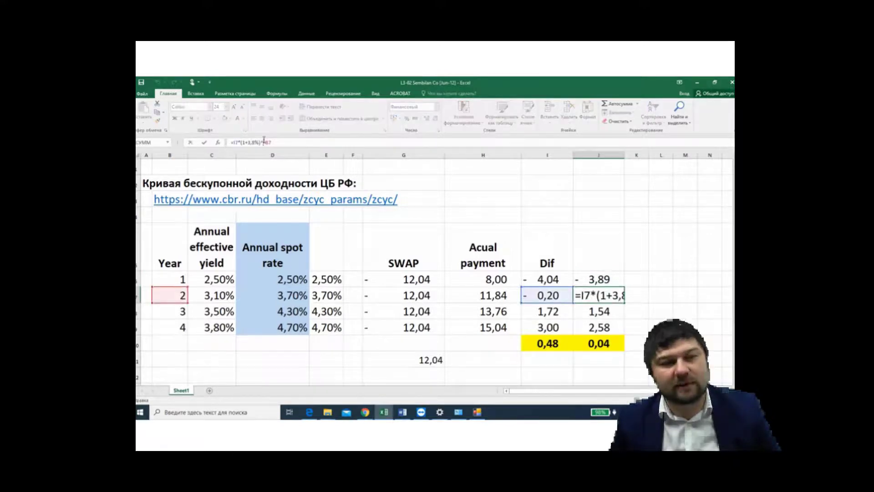
key("Return")
key("Return")
left_click(605, 345)
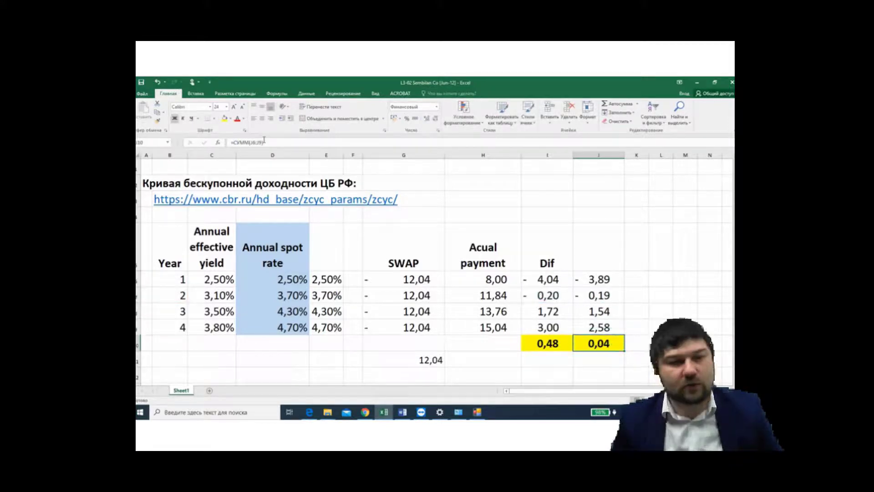
key("Right")
key("Right")
Step: Format the discounted total in J10 to show one decimal place
left_click(610, 345)
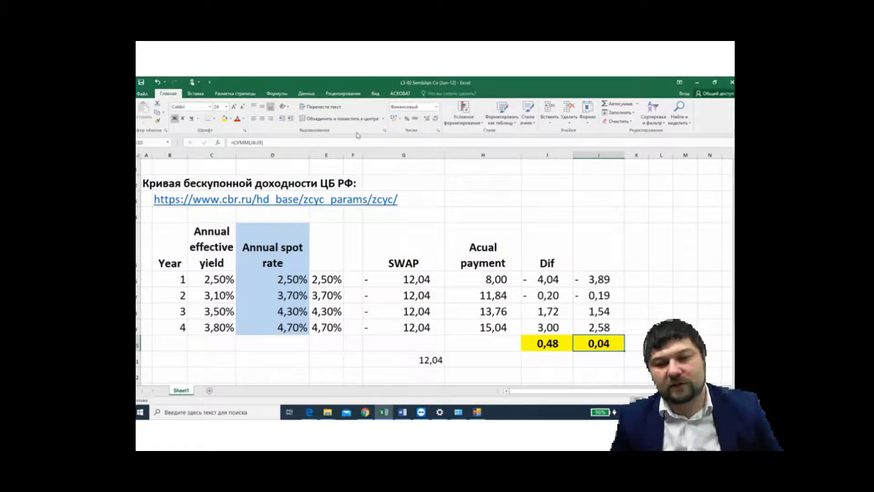
left_click(426, 119)
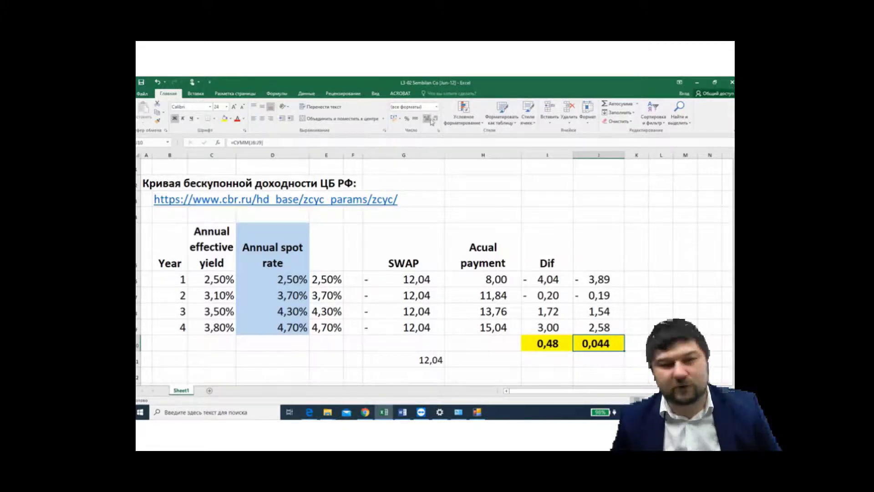
left_click(434, 120)
left_click(435, 120)
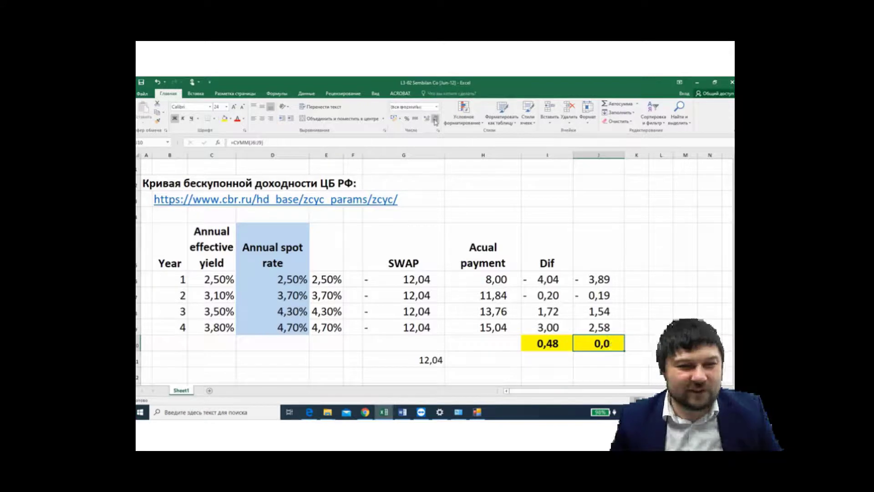
left_click(704, 242)
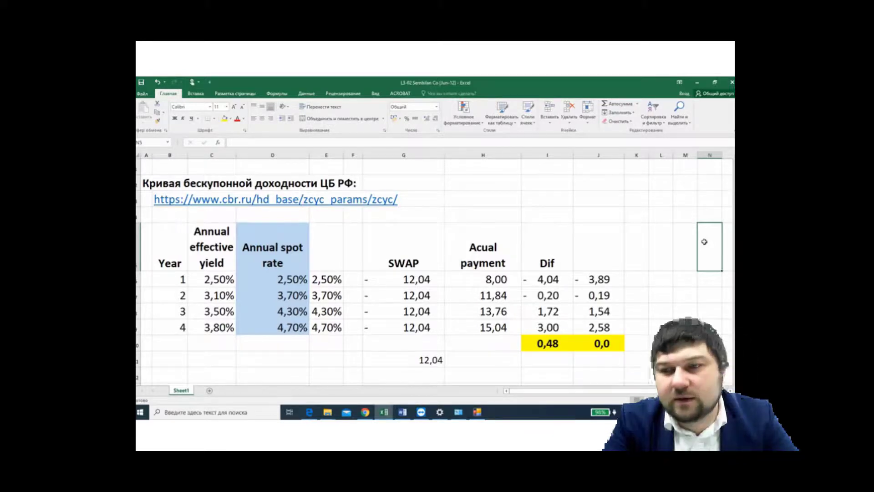
left_click_drag(552, 280, 551, 323)
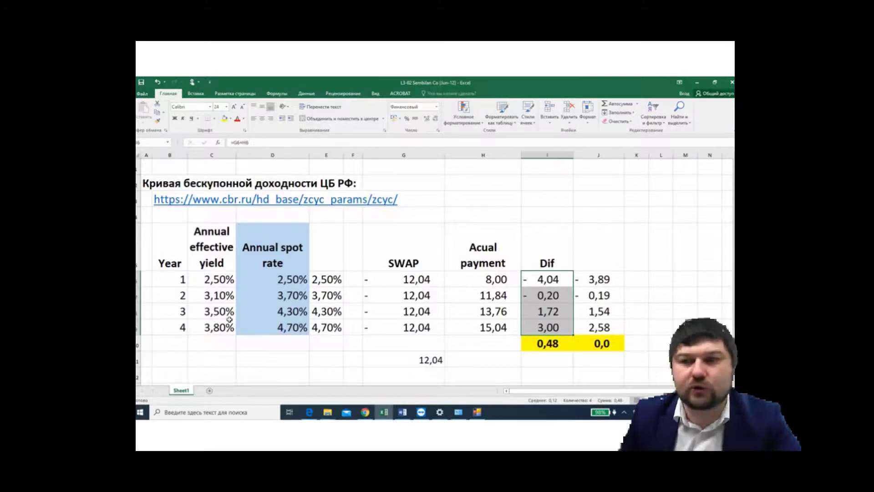
left_click(312, 358)
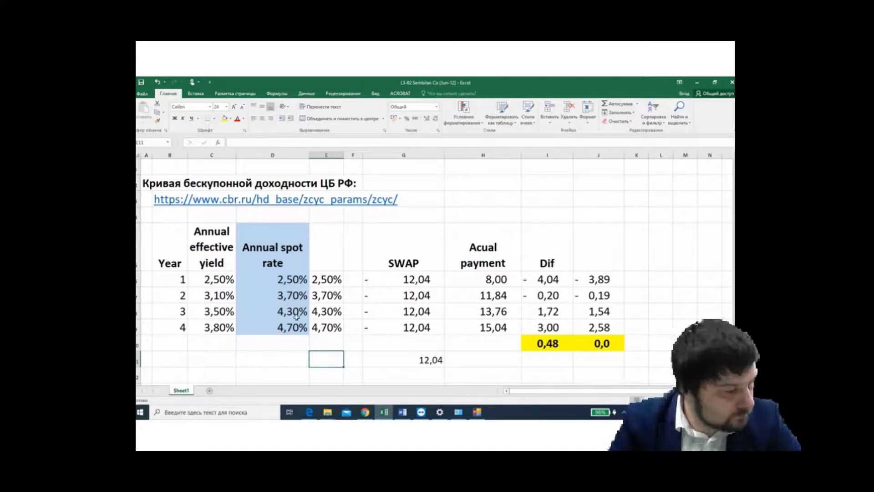
scroll(297, 317, "down", 3)
scroll(296, 317, "up", 3)
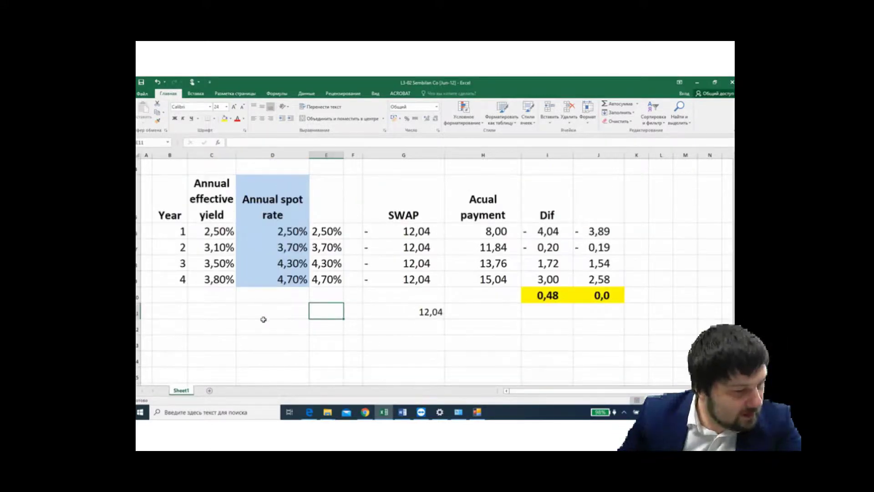
Step: Rename the sheet Sheet1 as A and add a second sheet named B
double_click(187, 390)
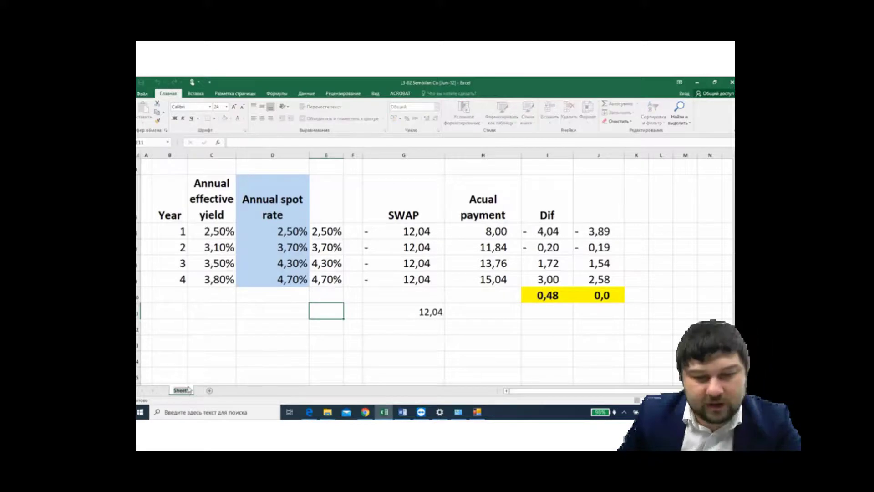
type("A")
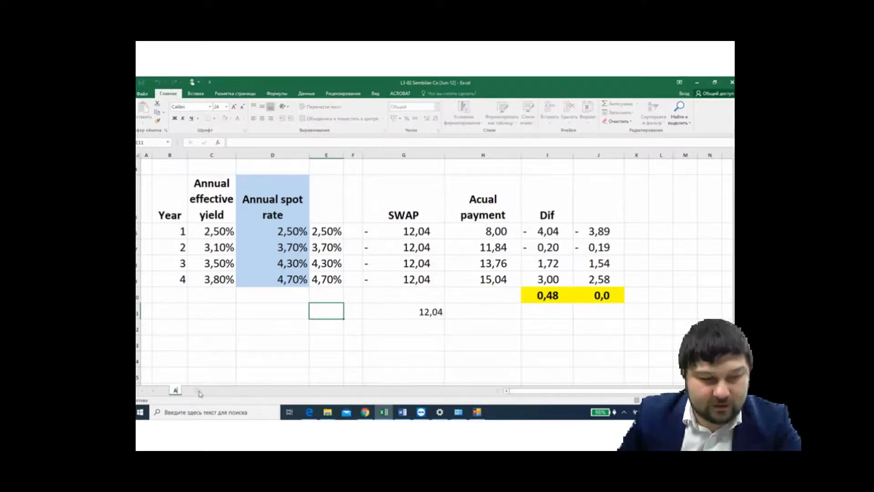
left_click(197, 390)
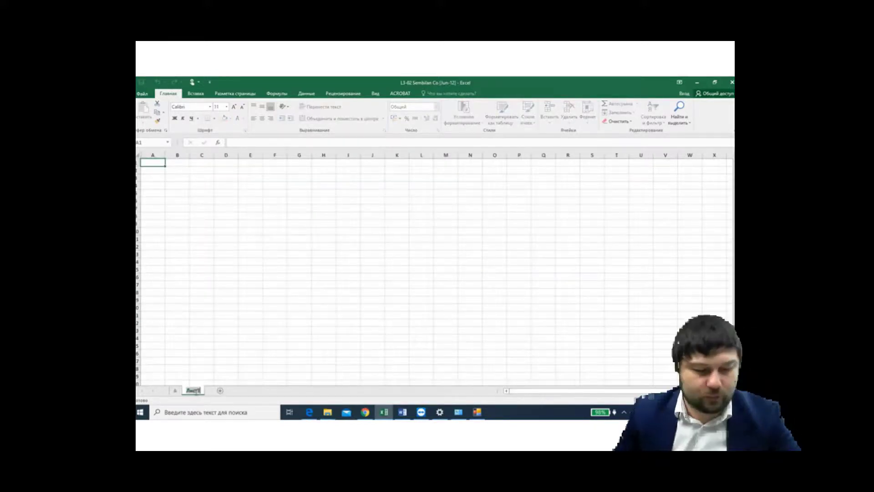
type("B")
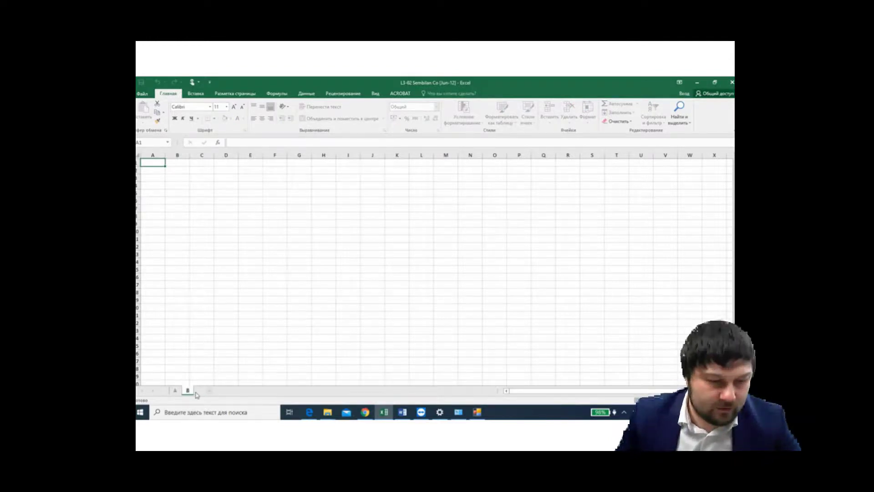
left_click(240, 293)
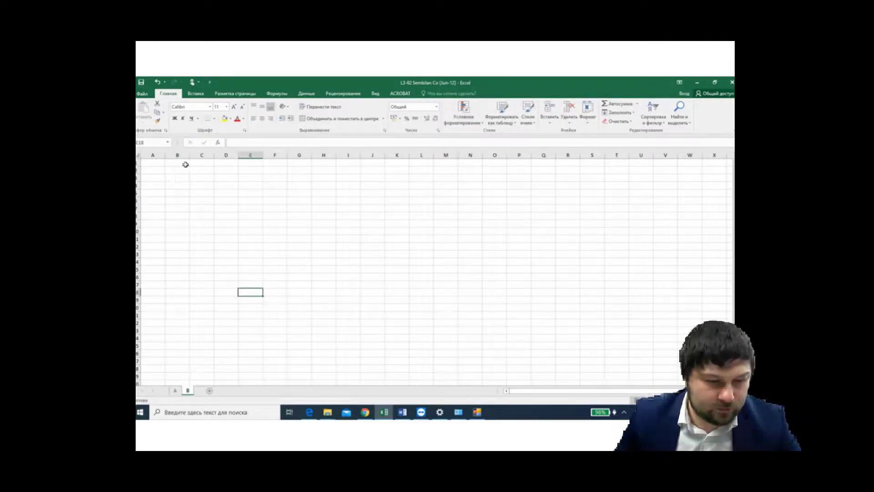
Step: Set the font size of all cells on sheet B to 24
left_click(181, 168)
key("ctrl+a")
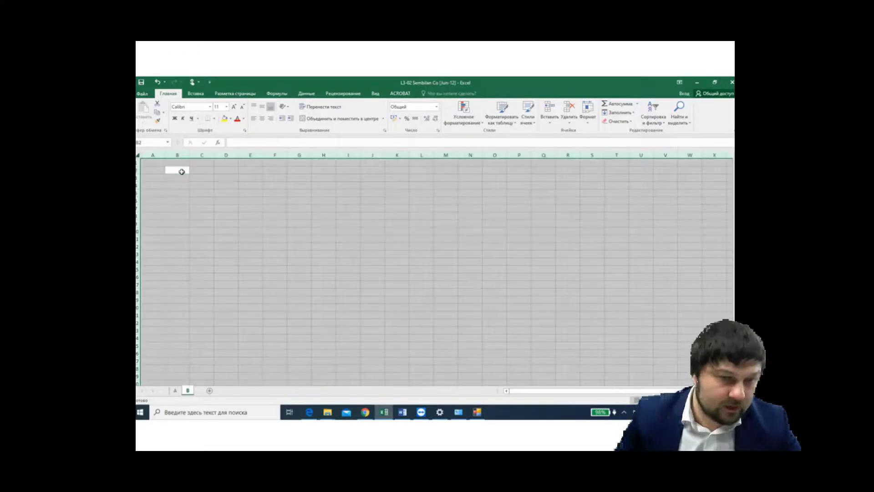
left_click(235, 107)
left_click(234, 108)
left_click(235, 107)
left_click(234, 107)
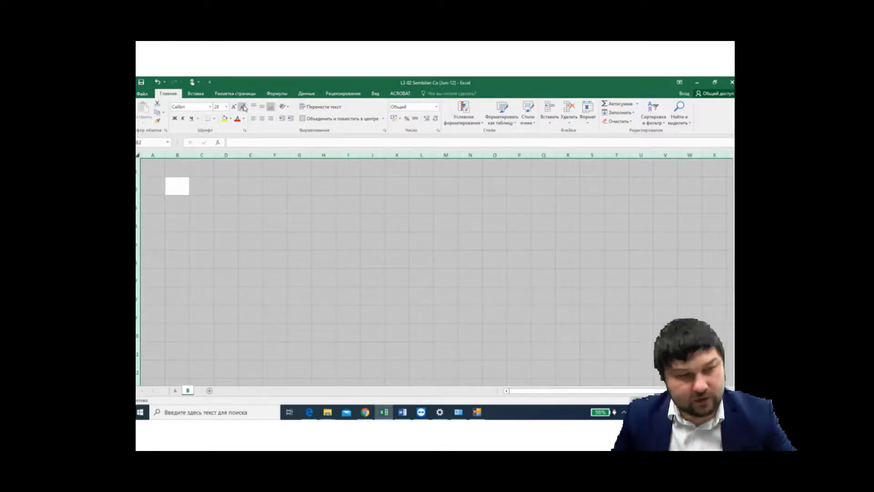
left_click(242, 106)
left_click(242, 106)
Step: Widen all columns of sheet B equally, then make column A narrower than the others
left_click_drag(192, 154, 268, 155)
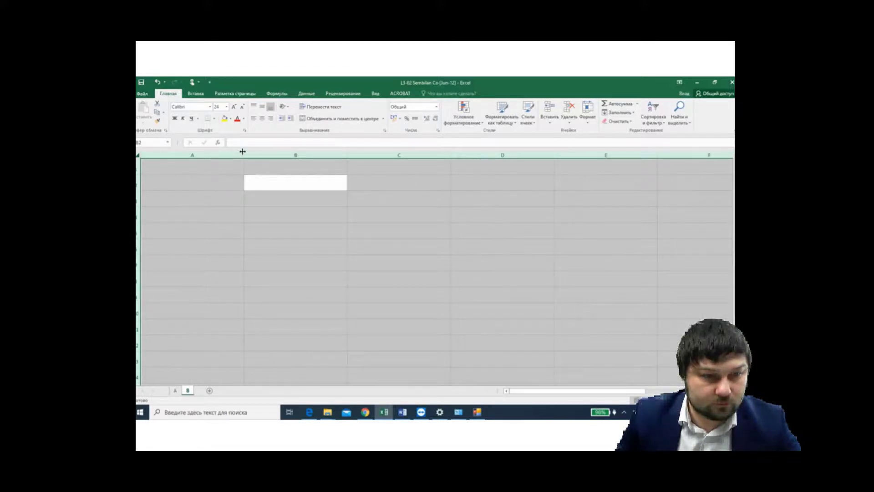
left_click(270, 226)
left_click_drag(244, 155, 182, 165)
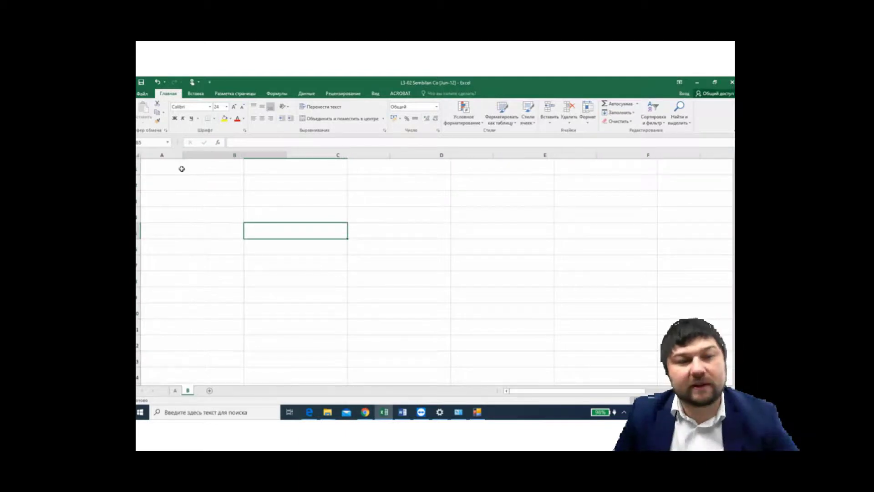
Step: Enter the label "SWAP recaivable" in cell B3, correcting the mistyped word ending
left_click(254, 197)
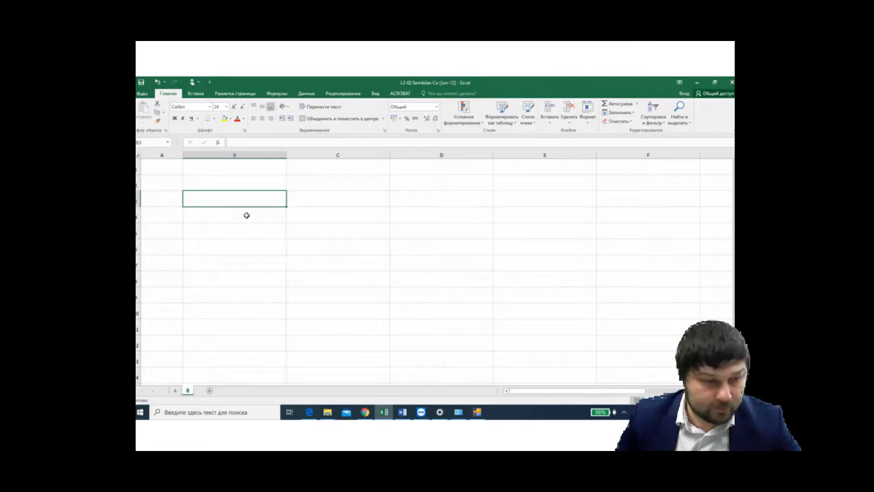
type("SWAP ")
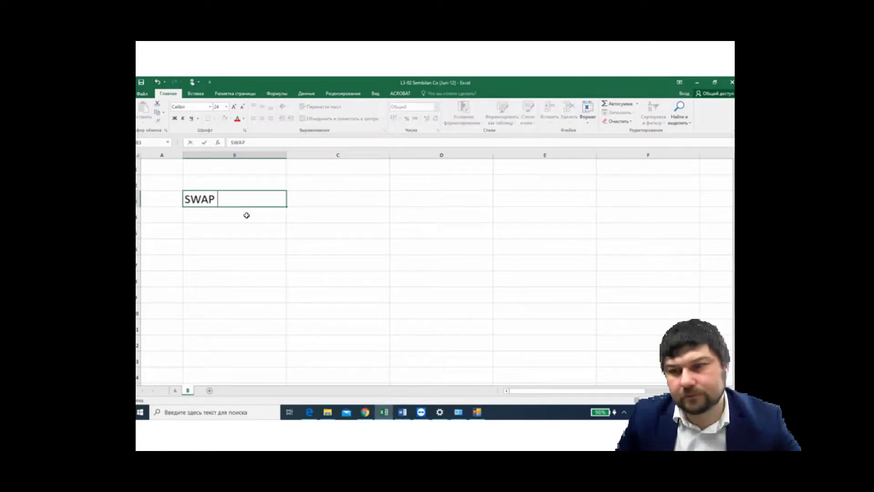
type("recaiv")
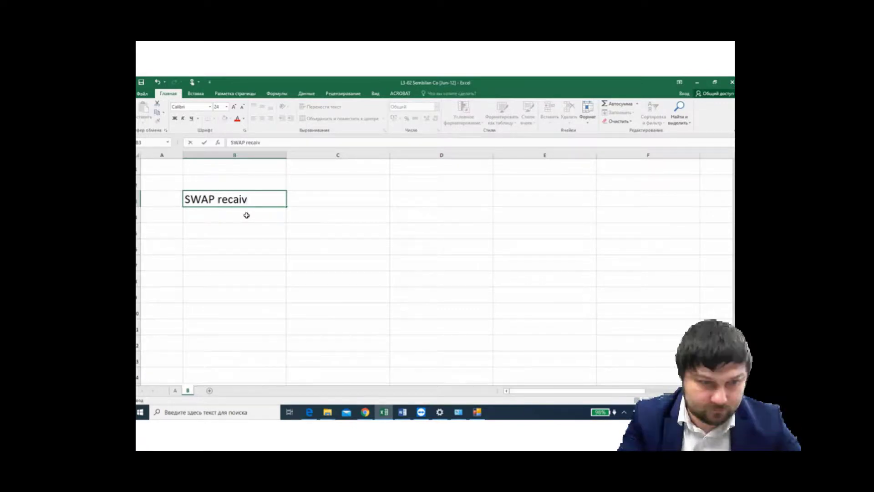
type("a")
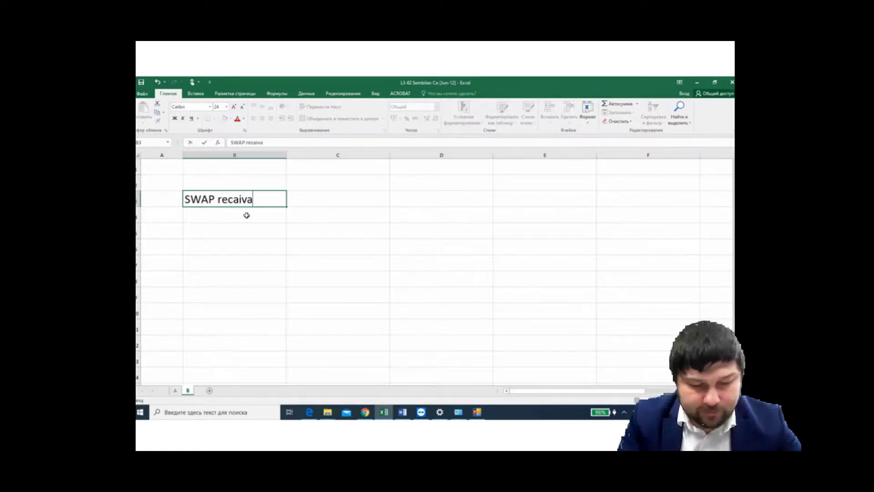
type("bke")
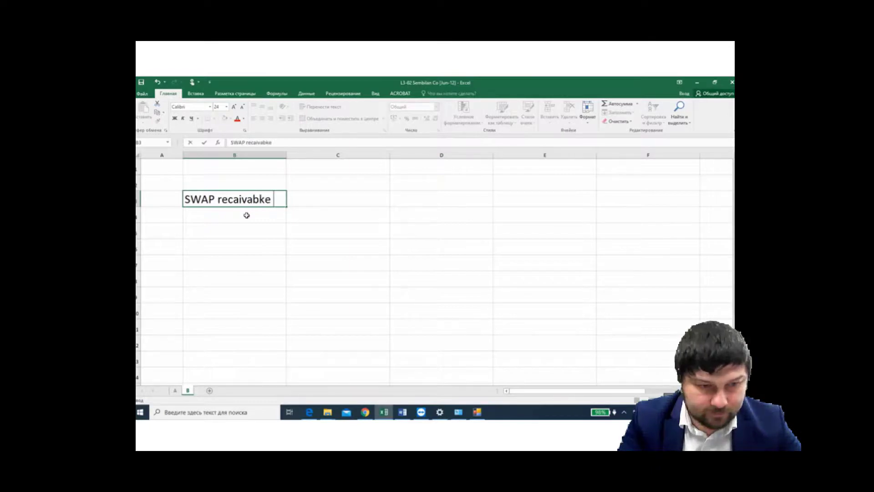
key("BackSpace")
type("e")
key("BackSpace")
key("BackSpace")
key("BackSpace")
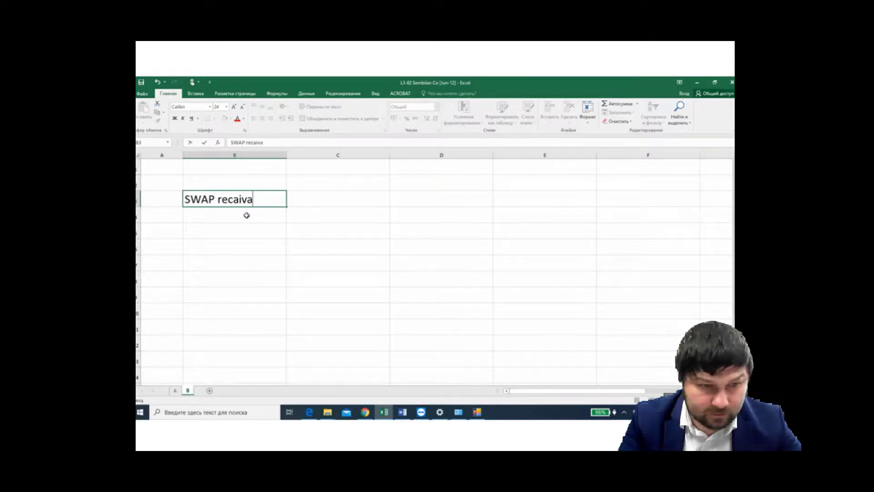
type("ble")
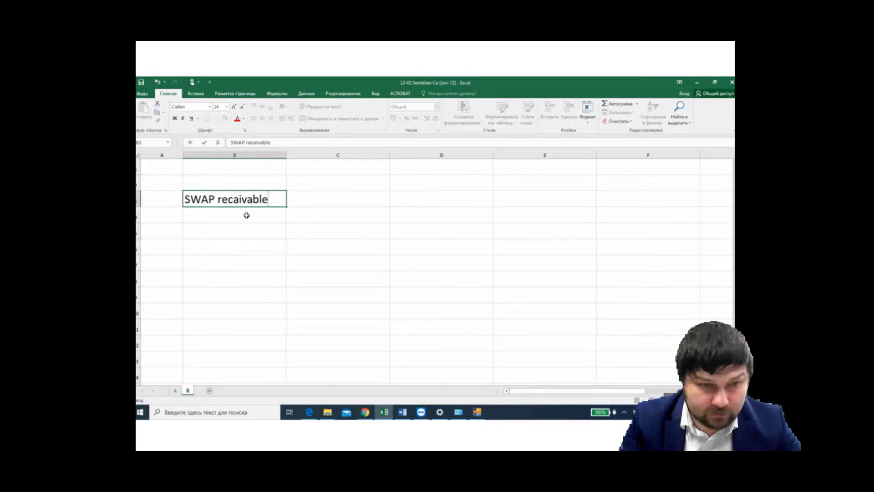
left_click(326, 241)
Step: Run the spelling check on the label in cell B3 and replace "recaivable" with "receivable"
left_click(216, 192)
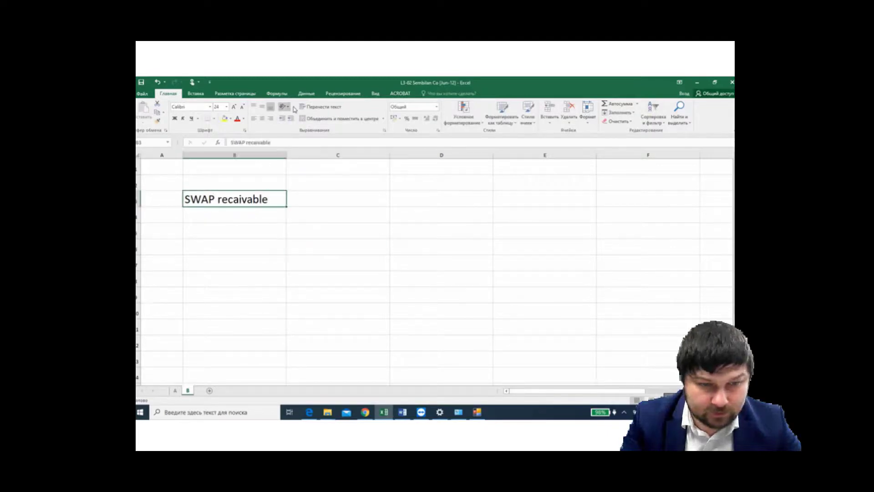
left_click(306, 97)
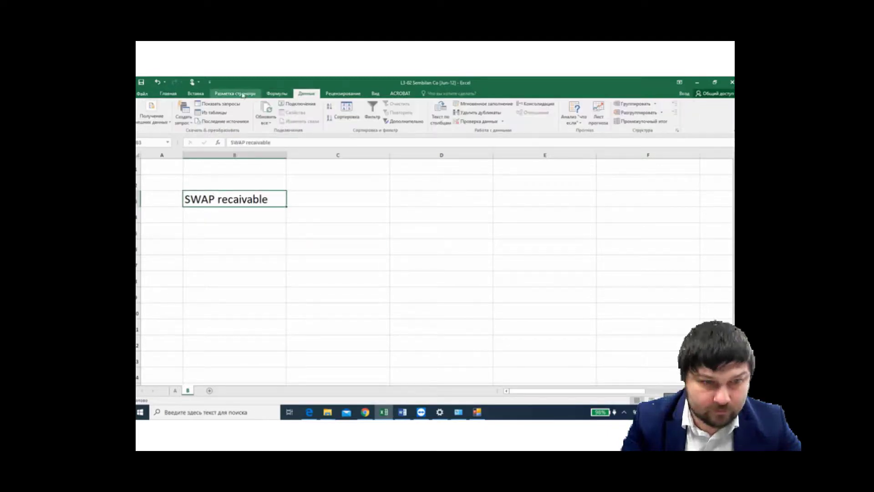
left_click(274, 94)
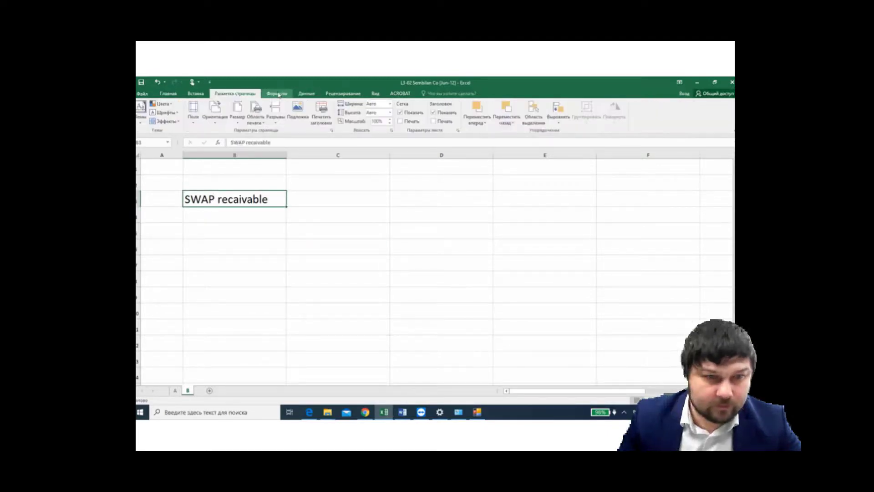
left_click(343, 94)
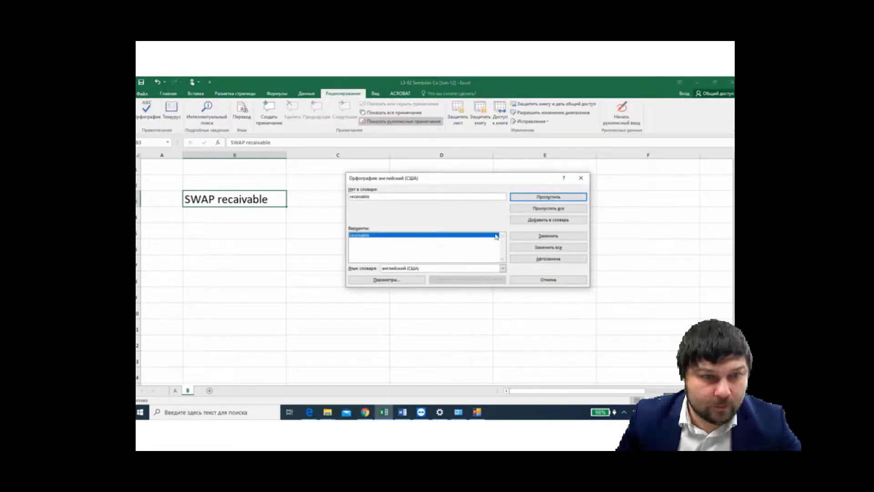
left_click(544, 237)
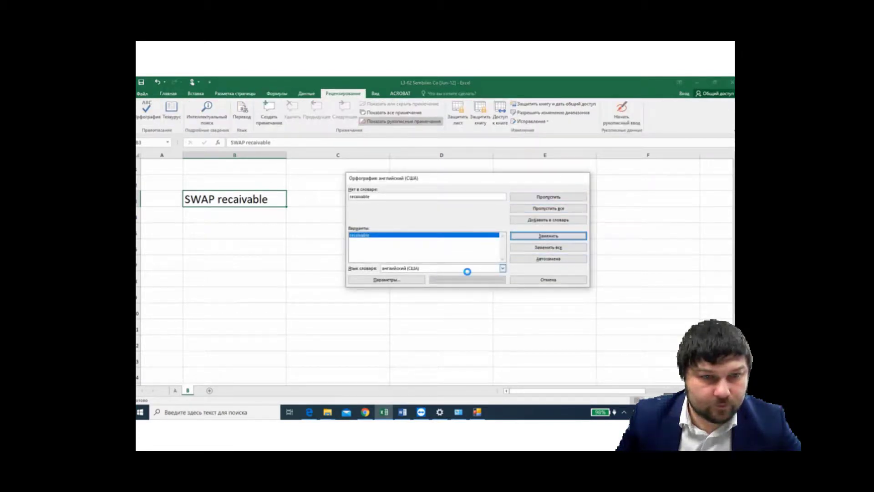
key("Return")
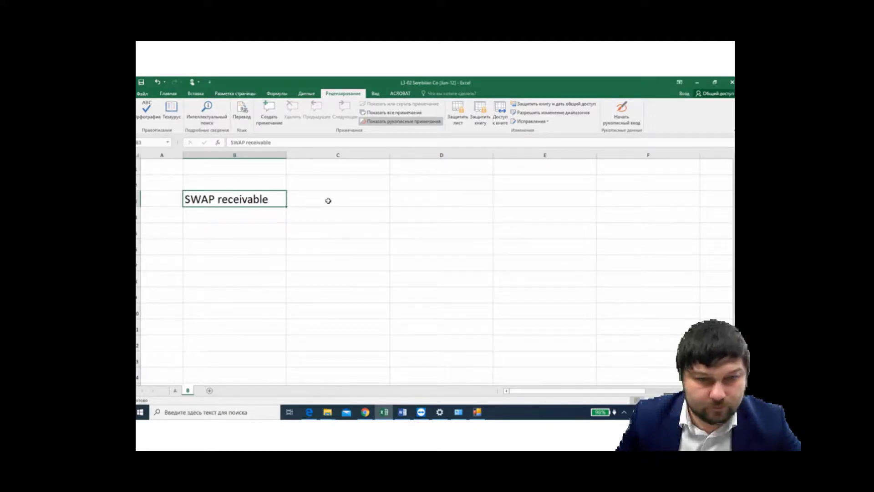
Step: Enter the negative value -3,7625 in cell C3 beside the SWAP receivable label
left_click(328, 199)
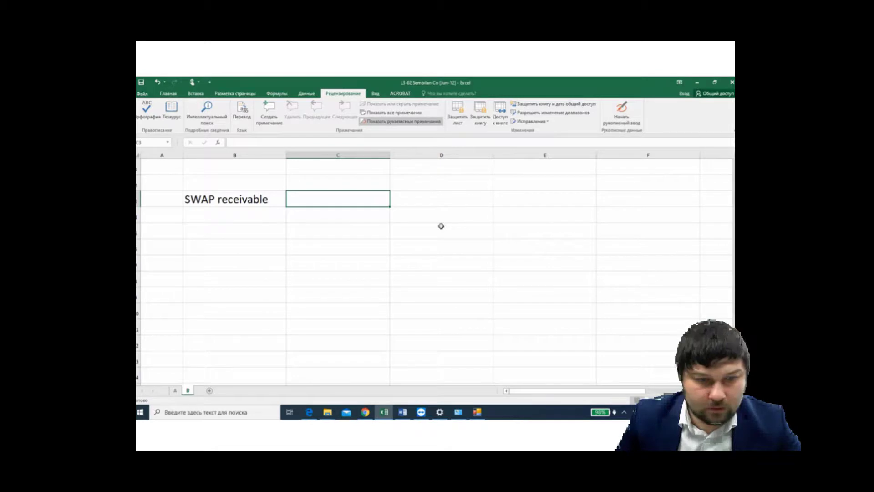
type("3")
type("б")
key("BackSpace")
type(",7625")
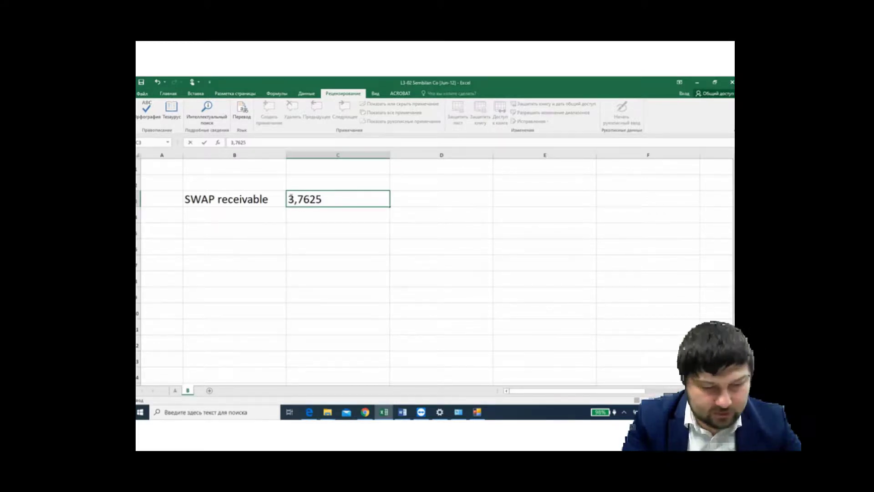
left_click(288, 198)
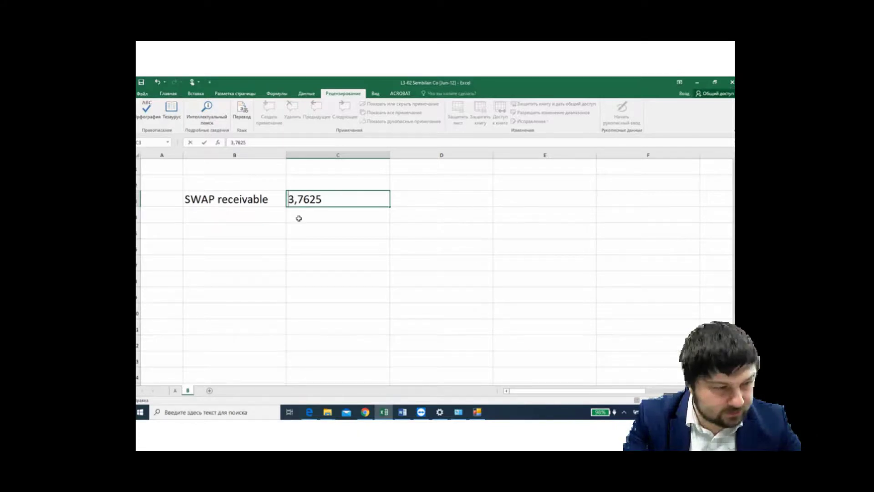
type("-")
key("Return")
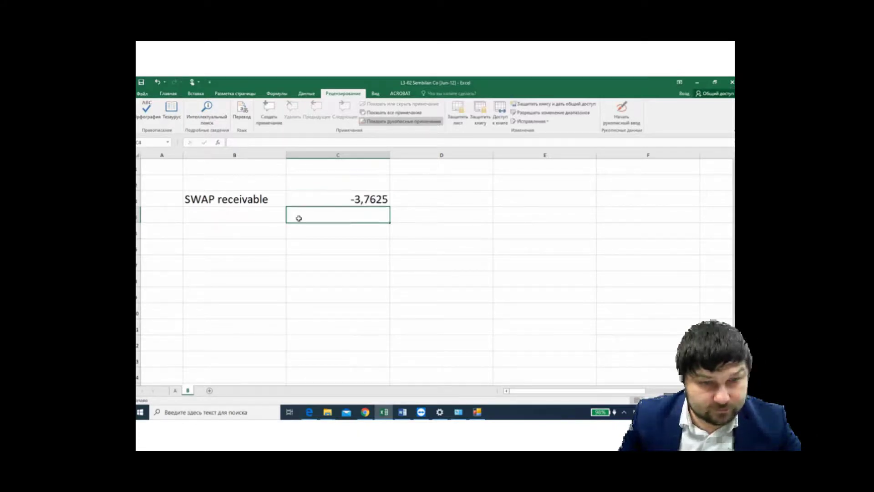
Step: Turn the SWAP receivable value in cell C3 into a percentage, -3,7625%
left_click(358, 201)
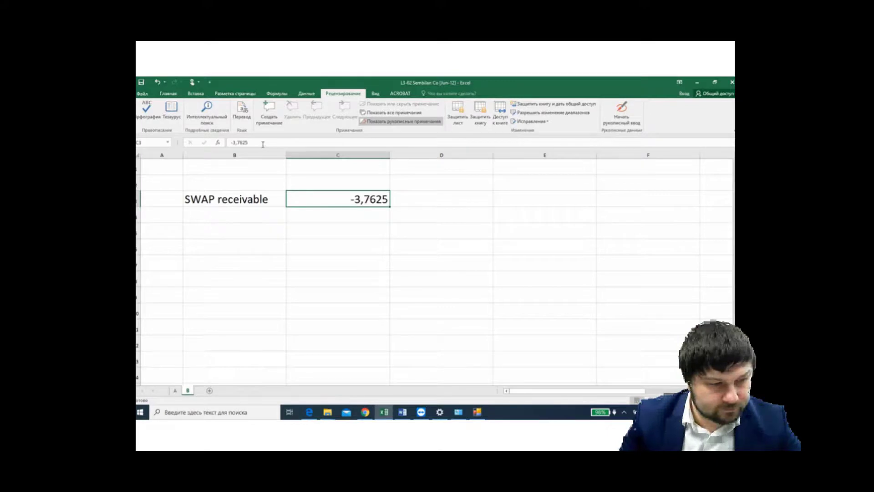
left_click(262, 143)
type("%")
key("Return")
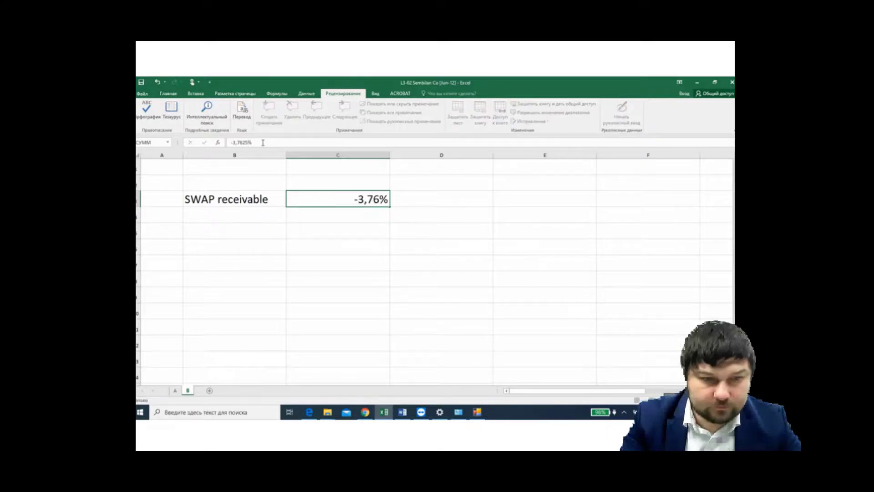
Step: Enter the label "SWAP fee" in cell B4, correcting the mistyped second word
left_click(268, 215)
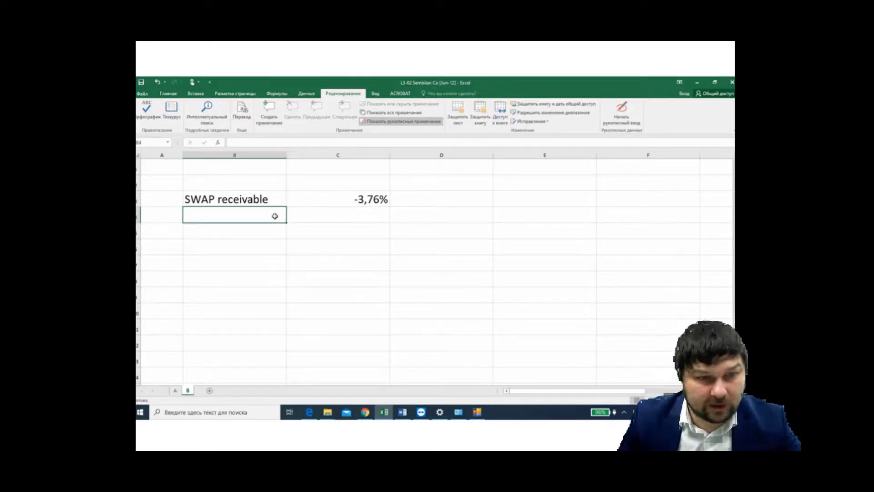
type("SWAP")
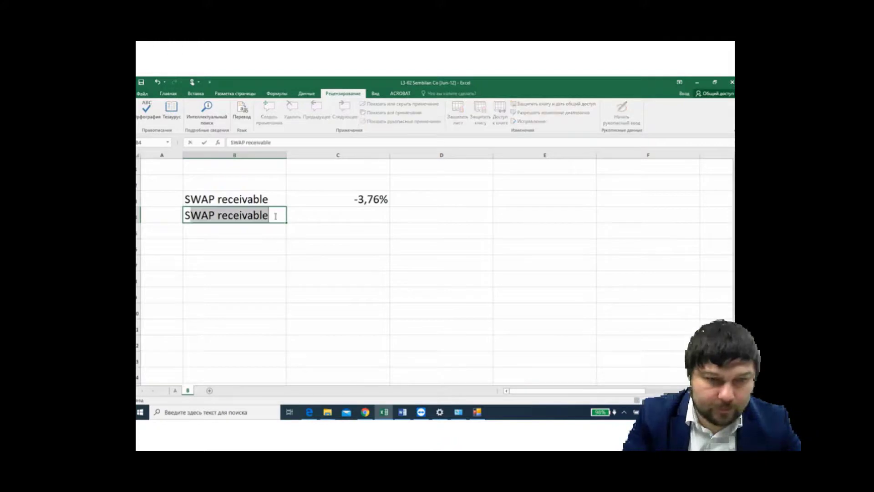
type(" rfee")
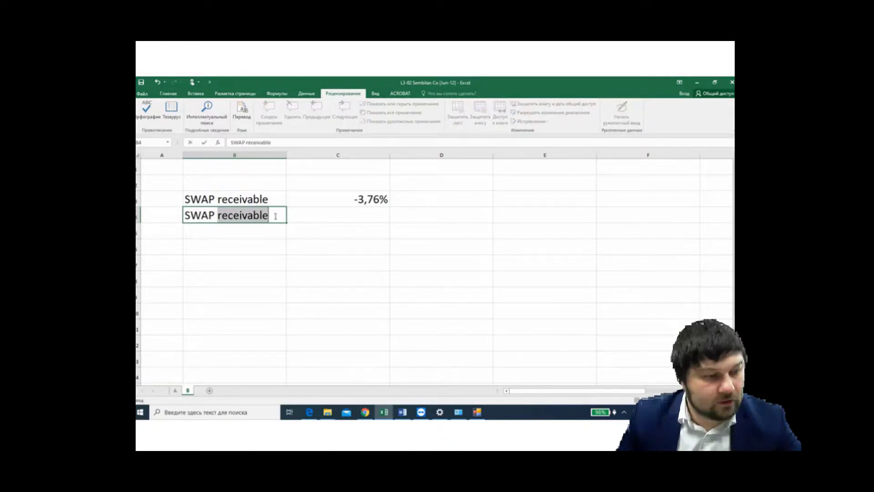
key("BackSpace")
key("BackSpace")
key("BackSpace")
key("BackSpace")
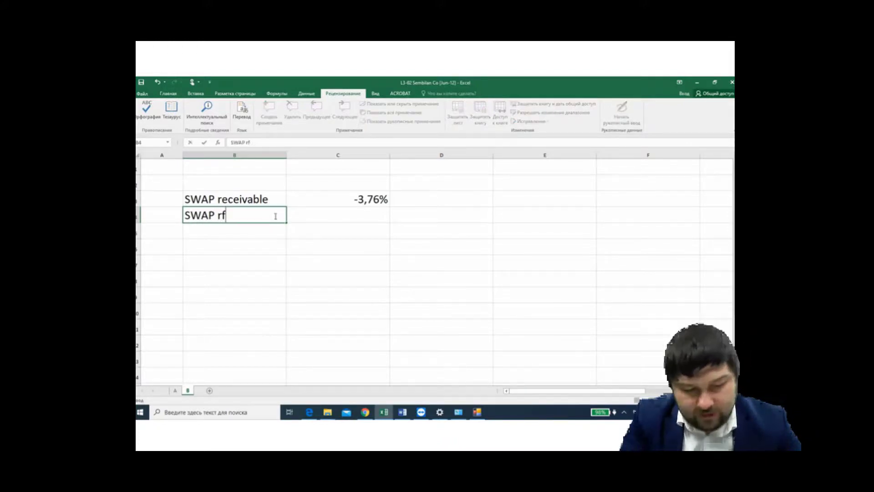
type("fee")
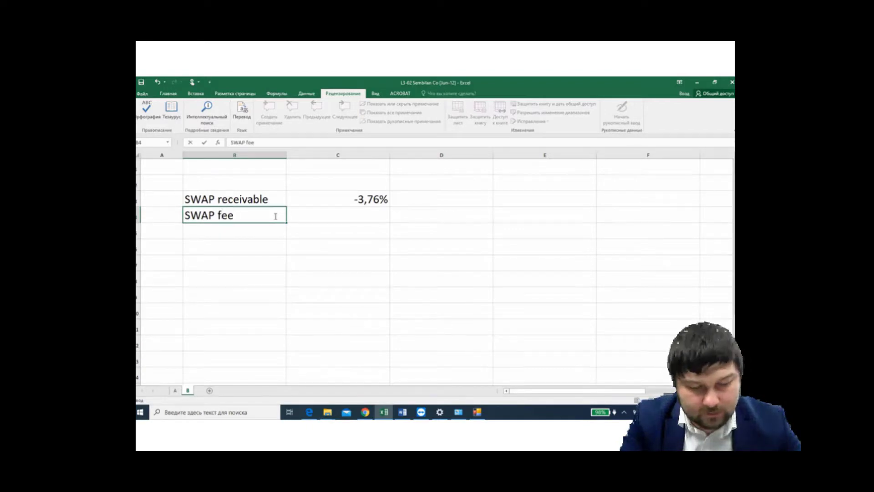
key("Tab")
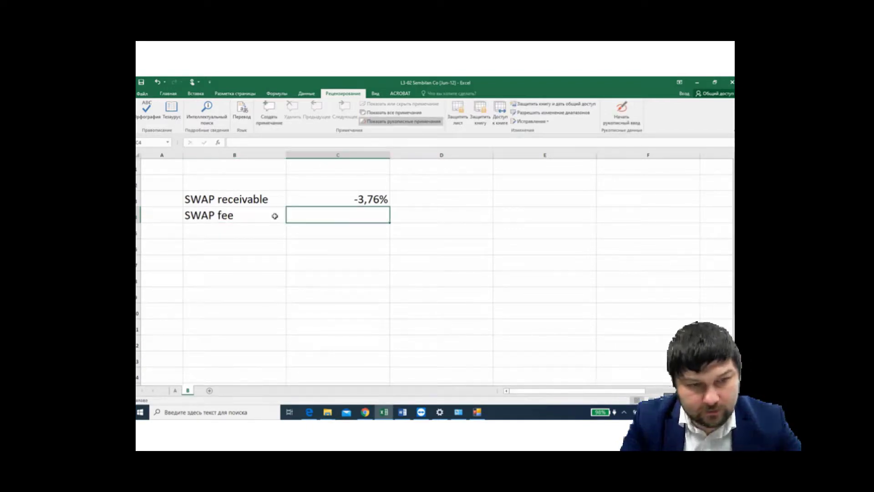
Step: Enter -0,2% as the SWAP fee in cell C4
type("-072")
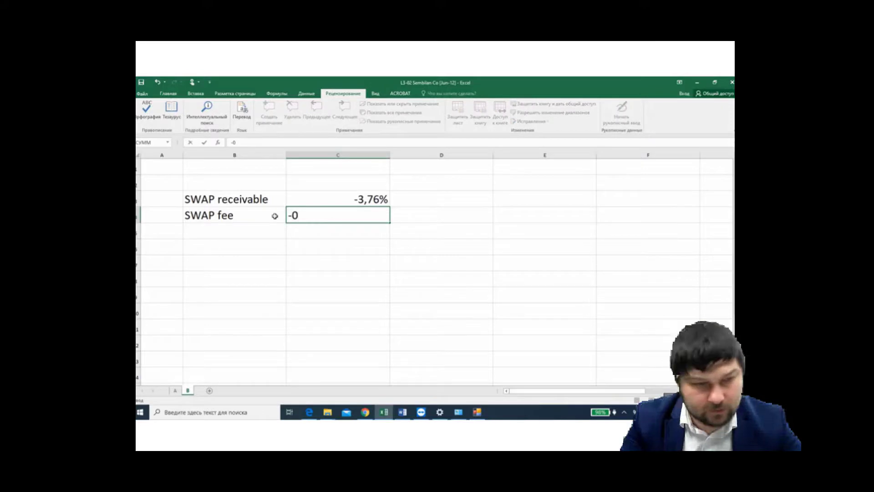
key("BackSpace")
key("BackSpace")
type(",")
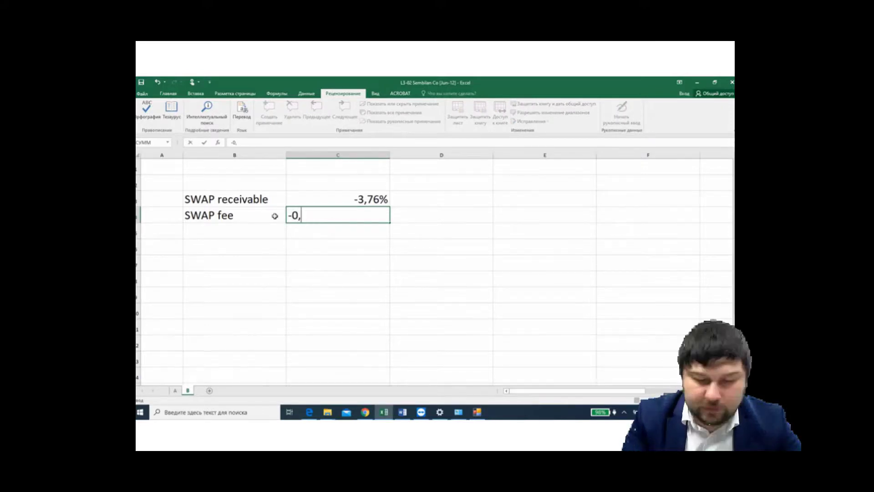
type("2%")
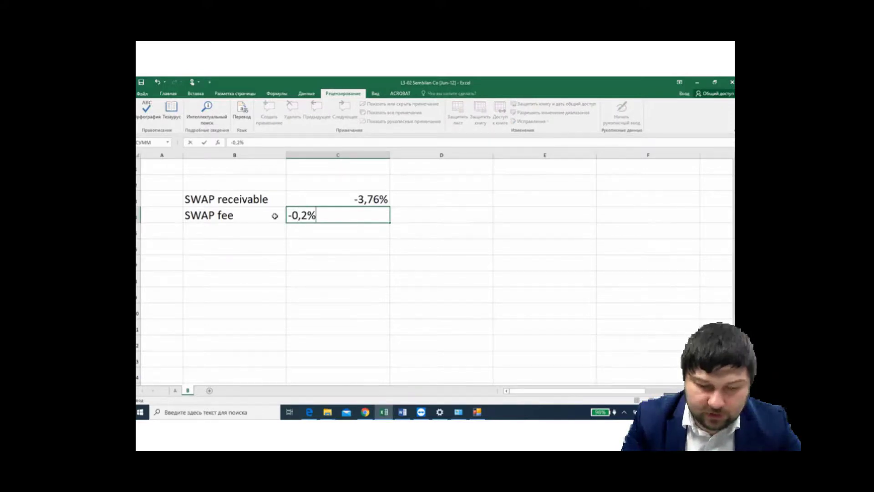
key("Return")
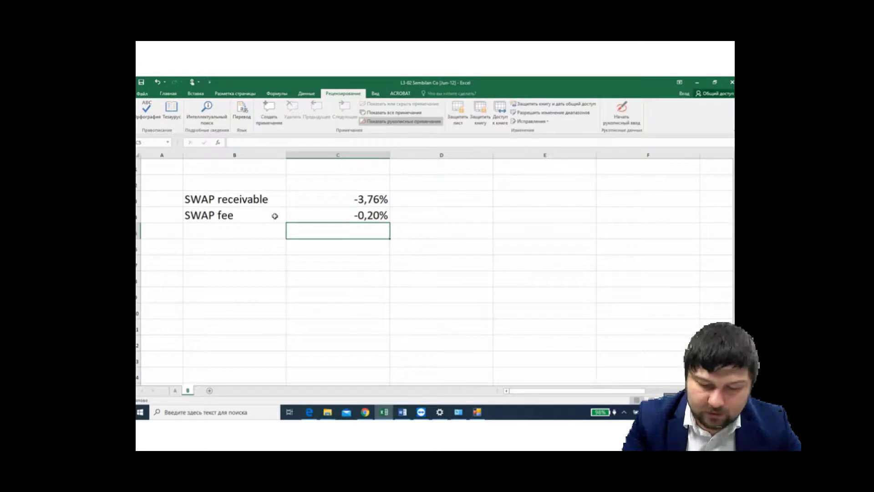
Step: Enter the label "Default spread" in cell B5, below the SWAP fee label
left_click(238, 233)
type("Default")
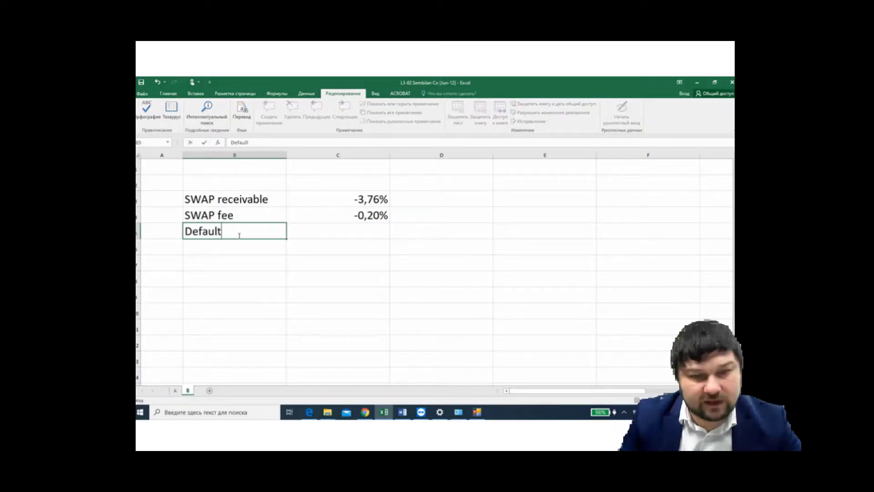
type(" sprea")
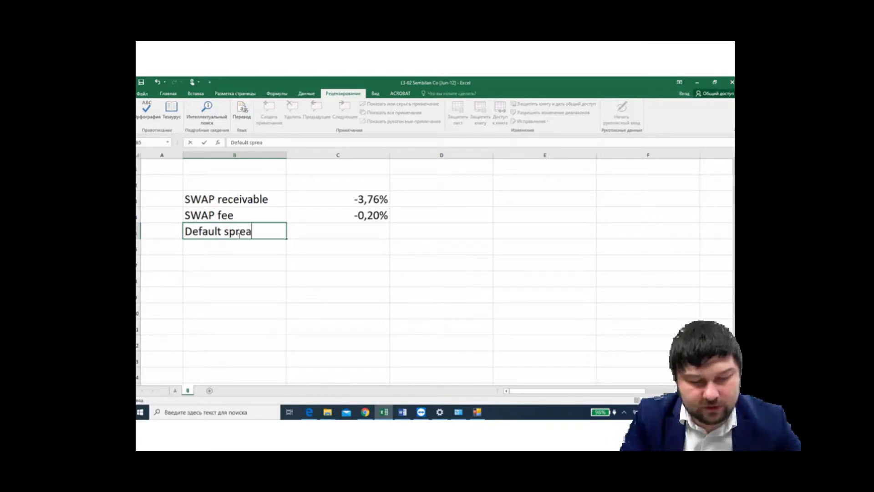
type("d")
key("Return")
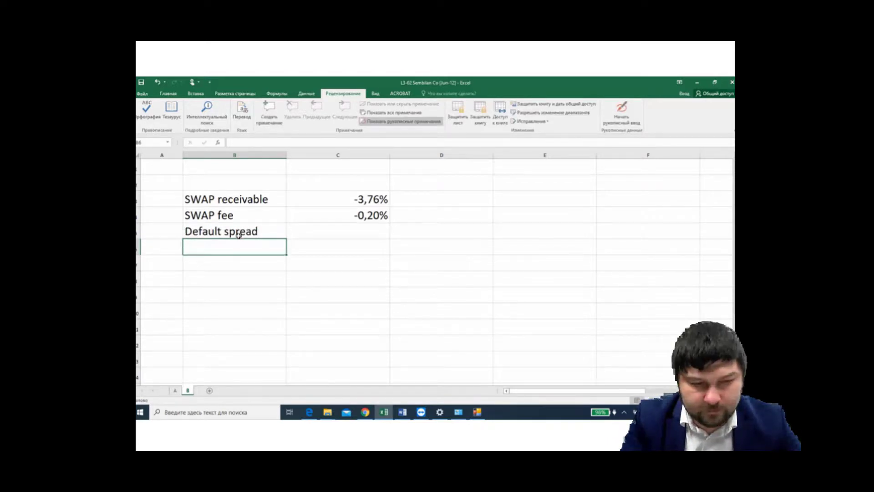
Step: Enter -0,60% as the default spread in cell C5
key("Right")
key("Right")
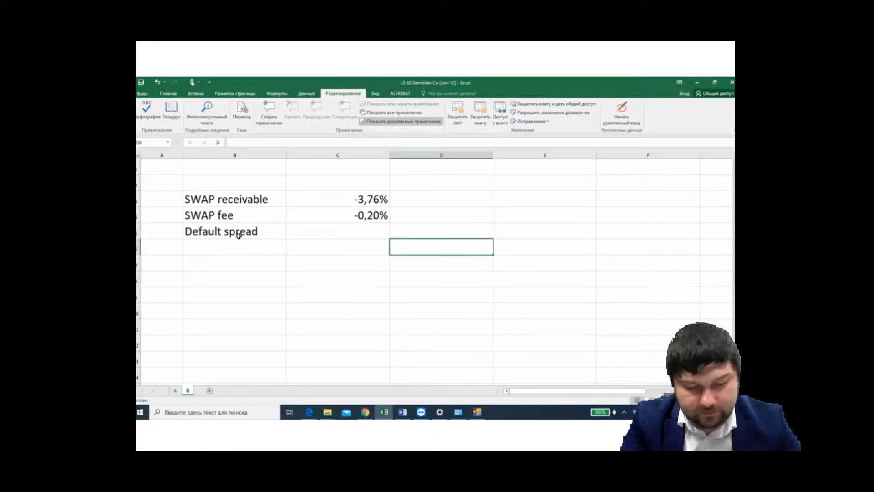
key("Up")
key("Left")
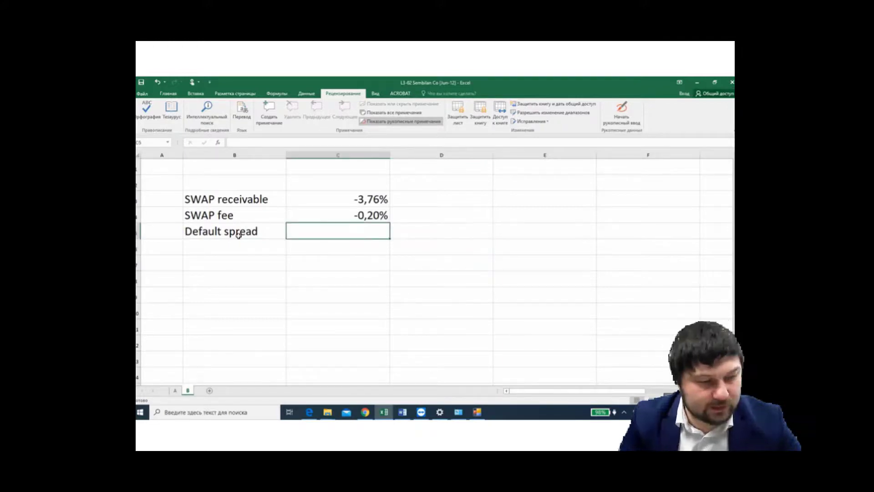
type("0=")
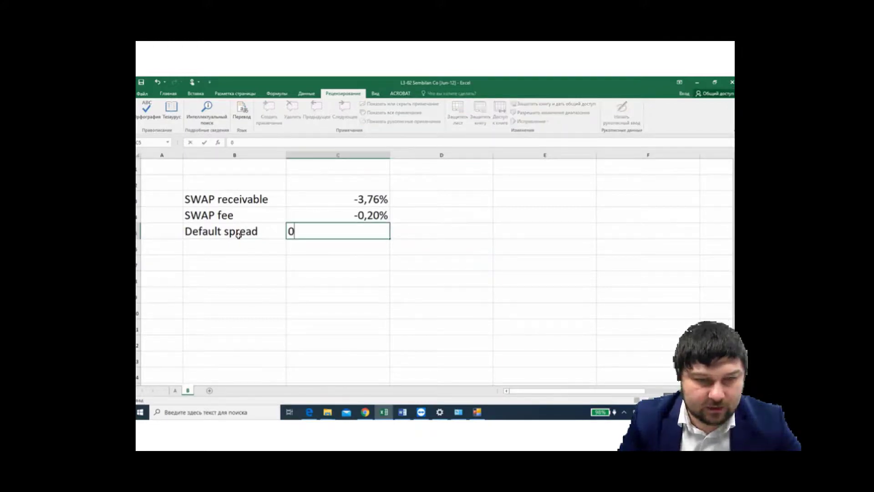
key("BackSpace")
key("BackSpace")
type("-")
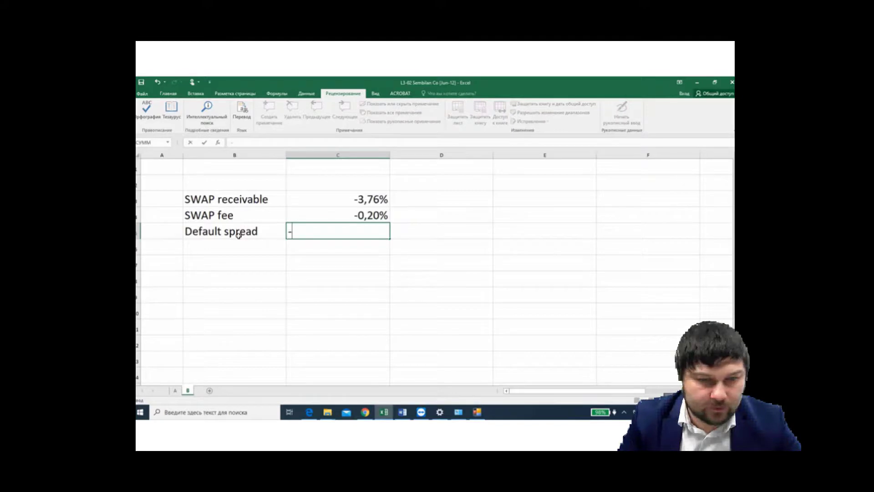
type("0,")
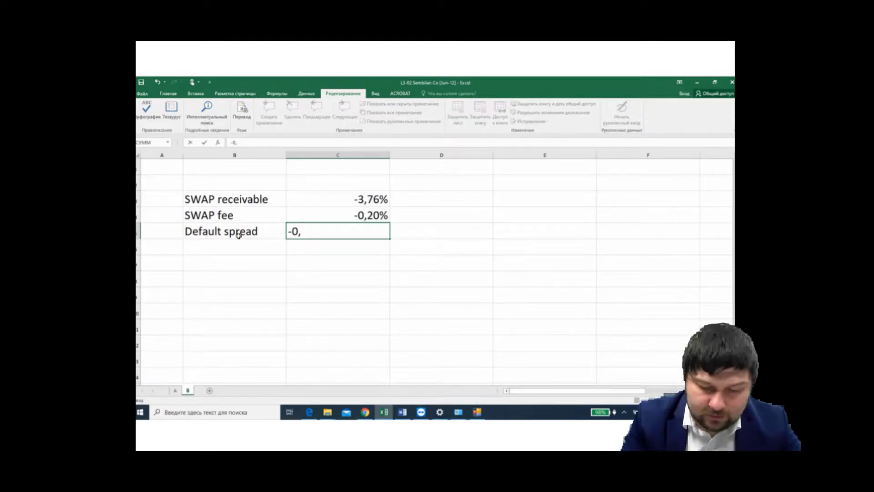
type("60")
type("%")
key("Return")
Step: Enter the label "Effective credit rate" in cell B6, correcting the mistyped first word
key("Left")
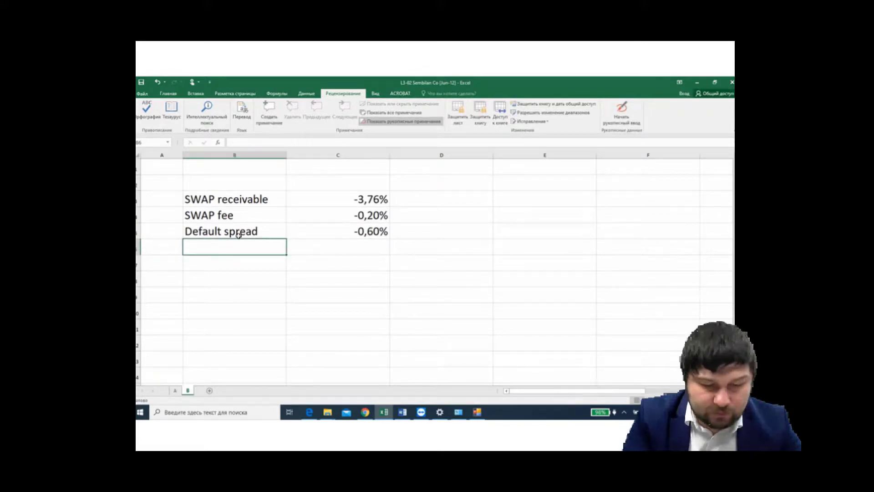
type("Effwc")
key("BackSpace")
key("BackSpace")
key("BackSpace")
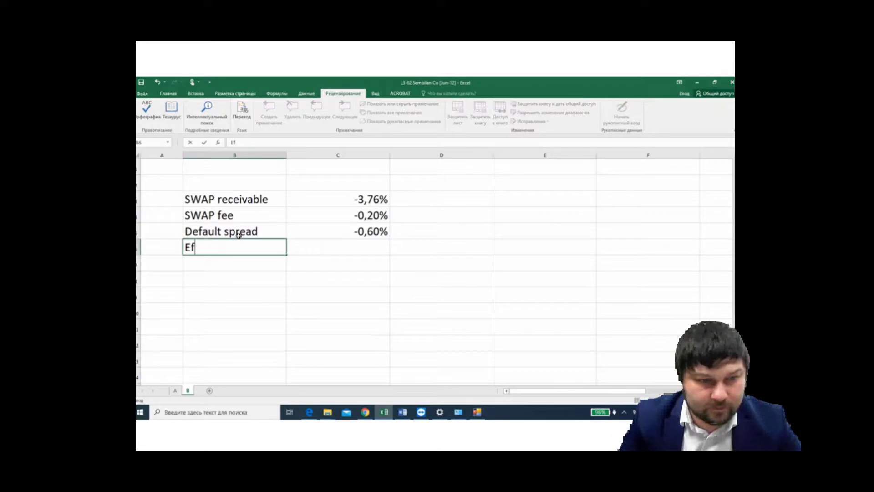
type("fective ")
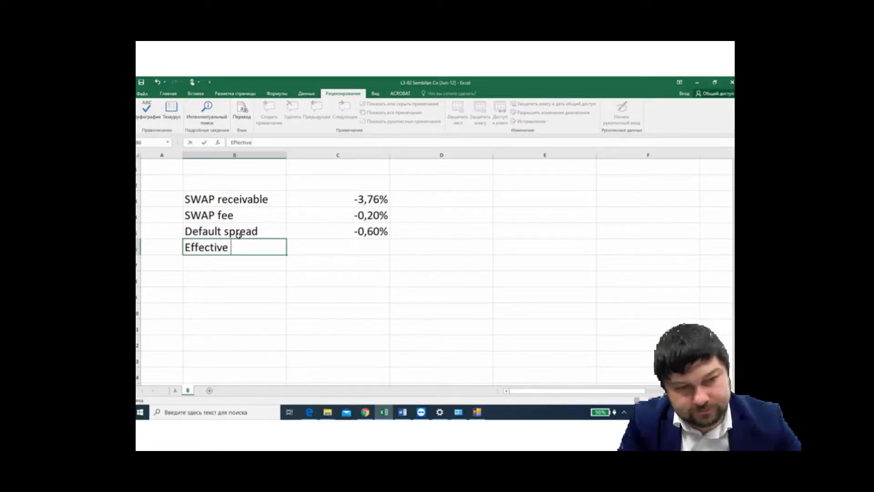
type("credit rate")
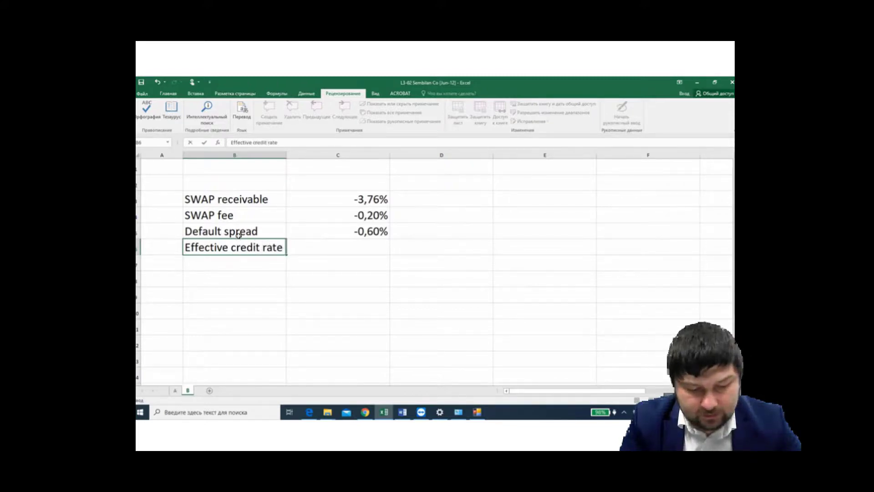
key("Tab")
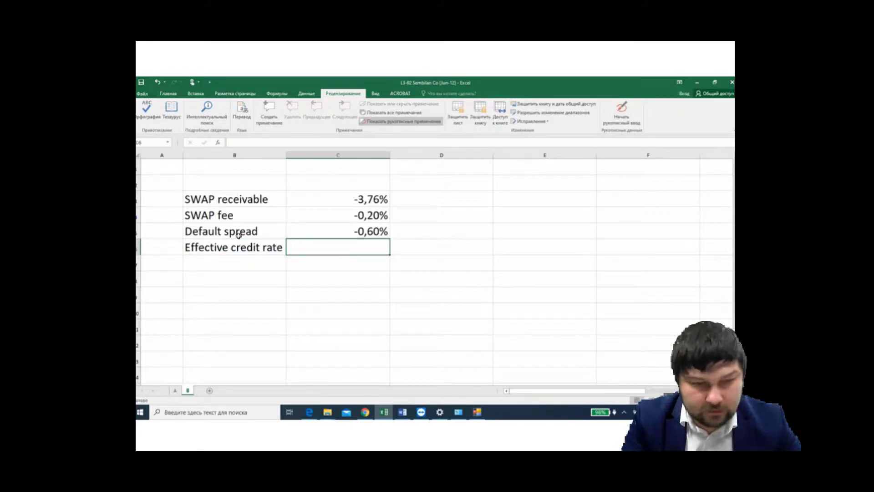
Step: Calculate the effective credit rate in cell C6 by summing C3:C5 with the СУММ function
type("=c")
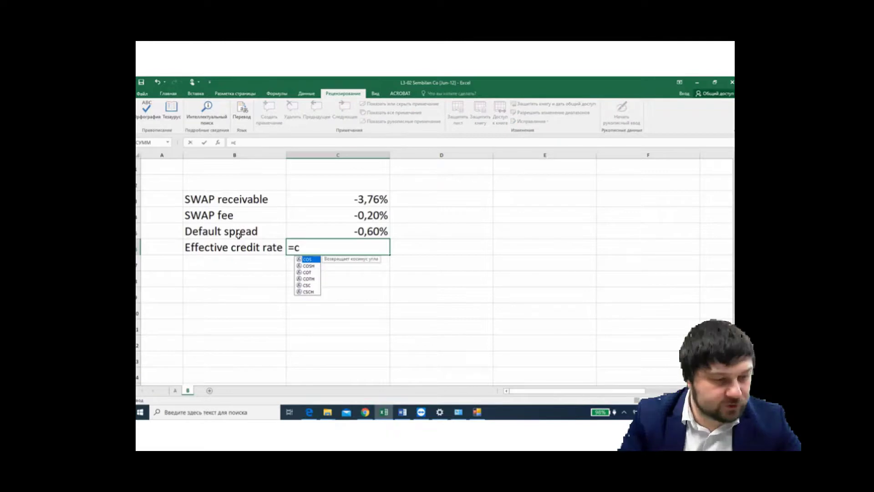
key("BackSpace")
type("су")
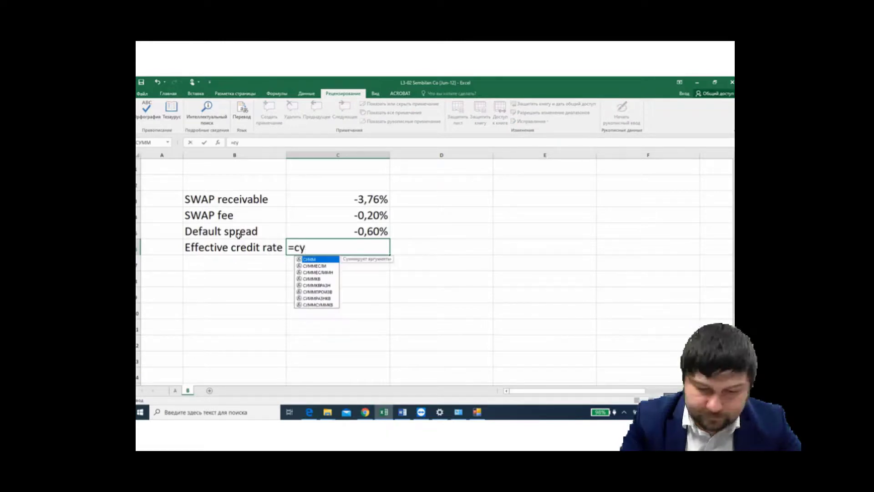
type("мм")
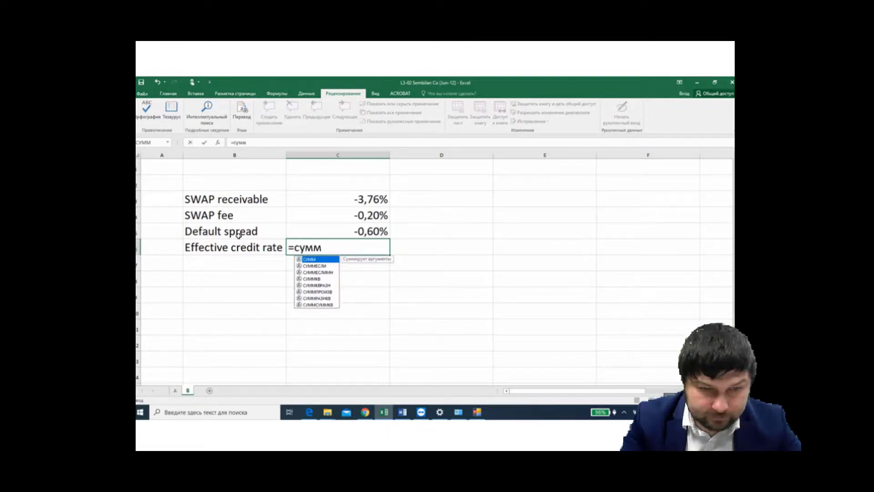
type("(")
key("Up")
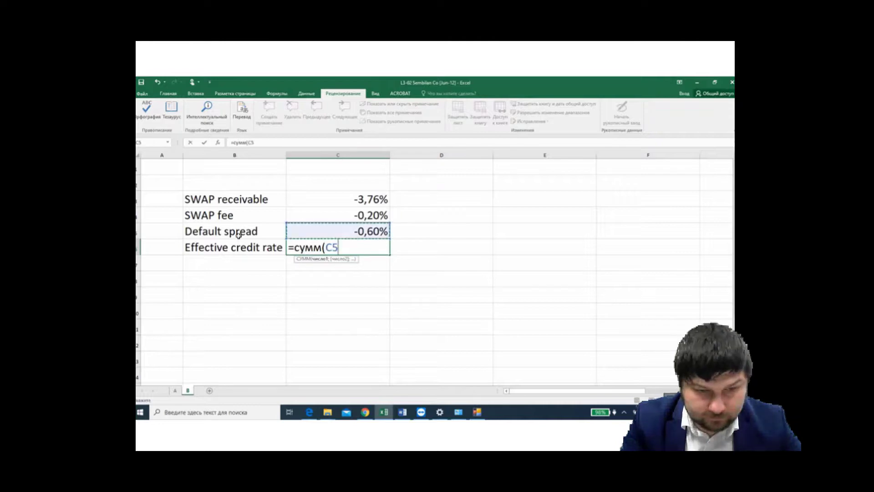
key("shift+Up")
key("shift+Up")
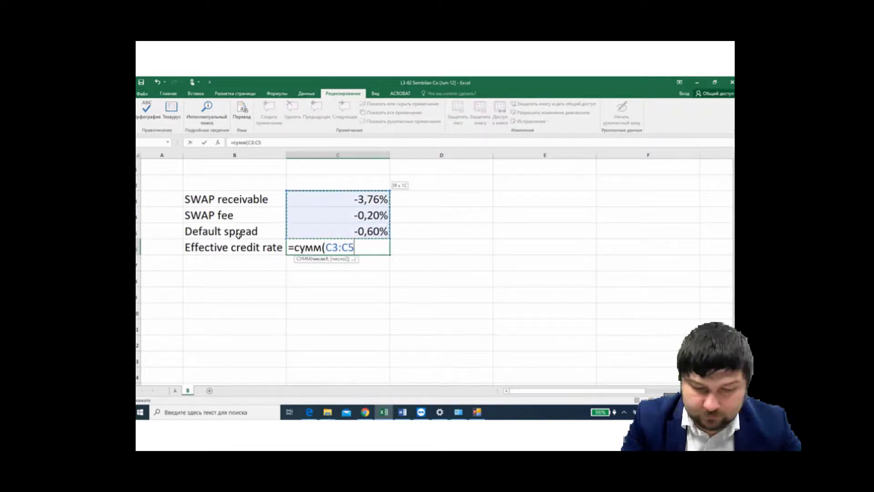
key("Return")
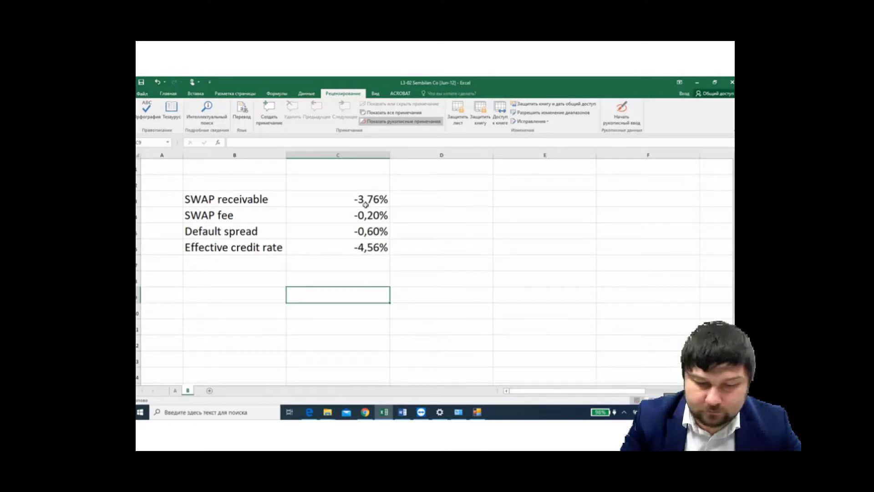
Step: Show the percentages in C3:C6 with four decimal places
left_click_drag(366, 201, 365, 243)
left_click(175, 95)
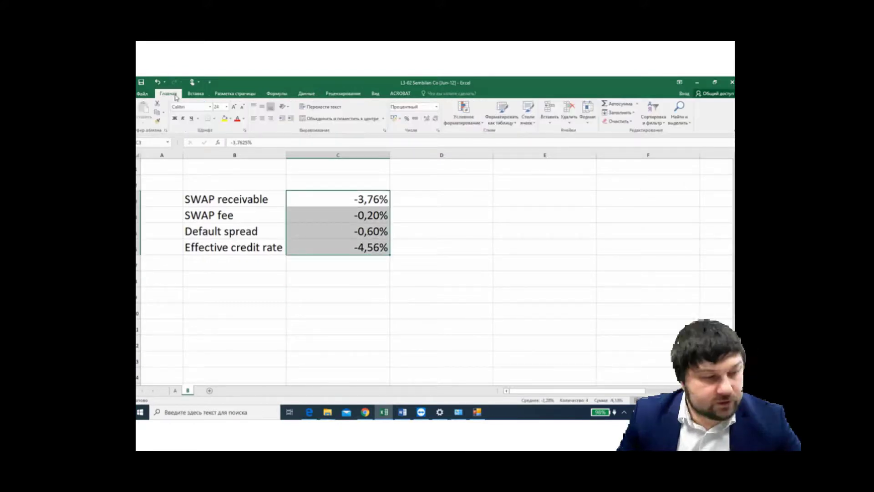
left_click(427, 119)
left_click(428, 119)
left_click(454, 249)
Step: Make the effective credit rate value in cell C6 bold
left_click(363, 246)
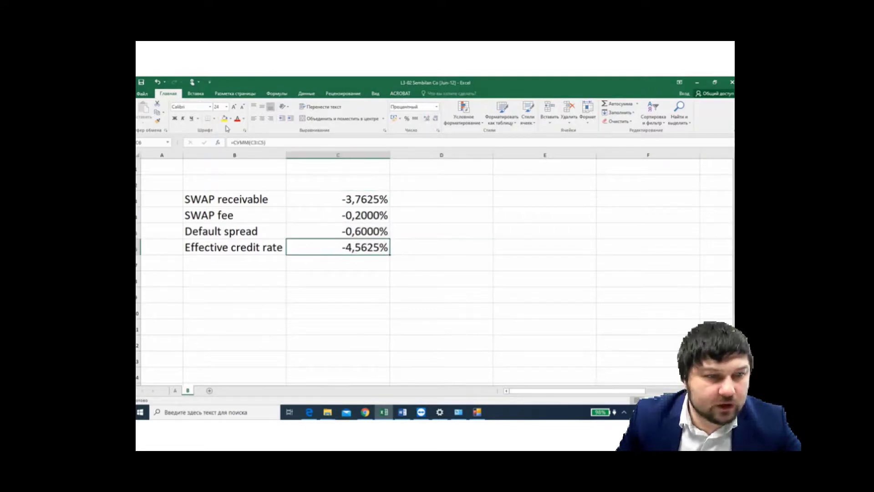
left_click(174, 119)
left_click(425, 227)
left_click(380, 289)
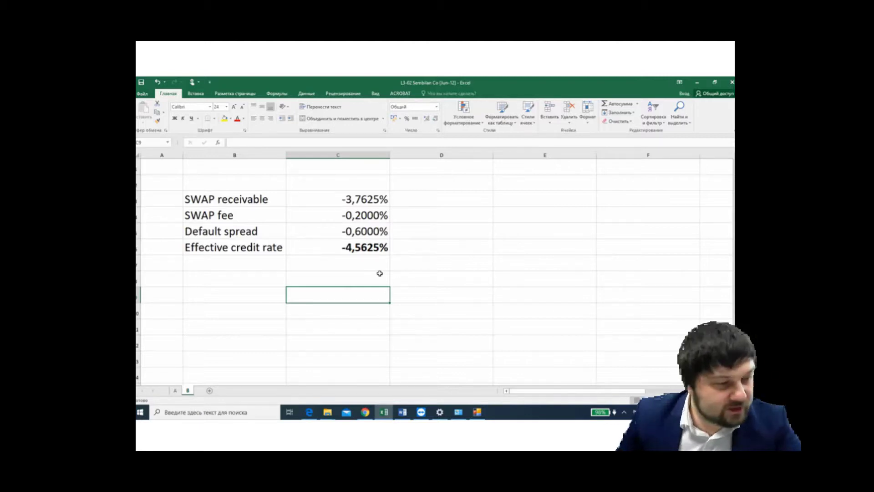
left_click(512, 268)
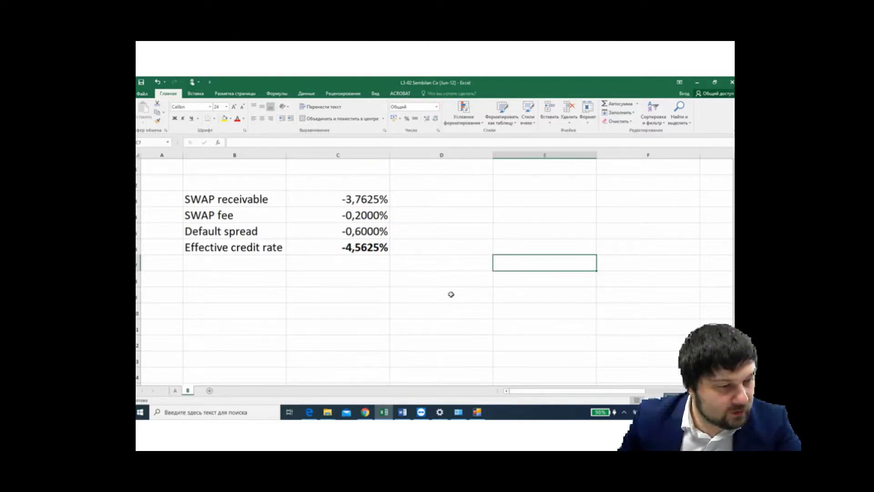
left_click(450, 278)
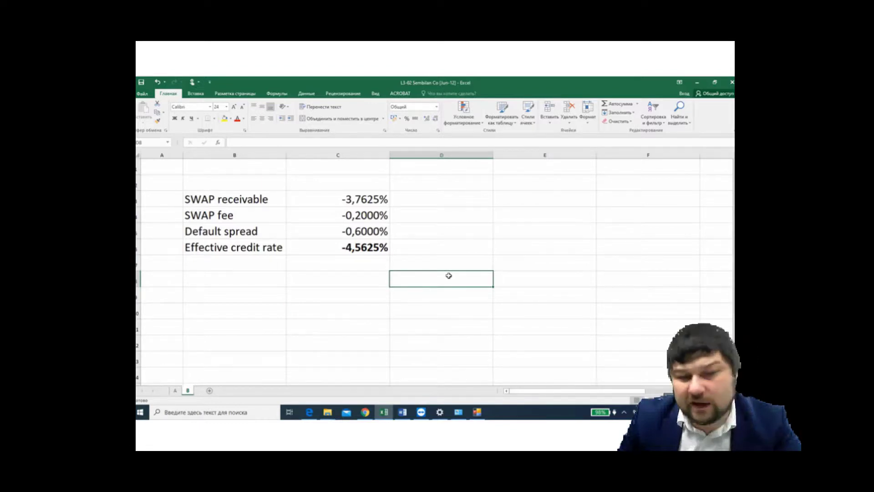
left_click(380, 279)
left_click(449, 278)
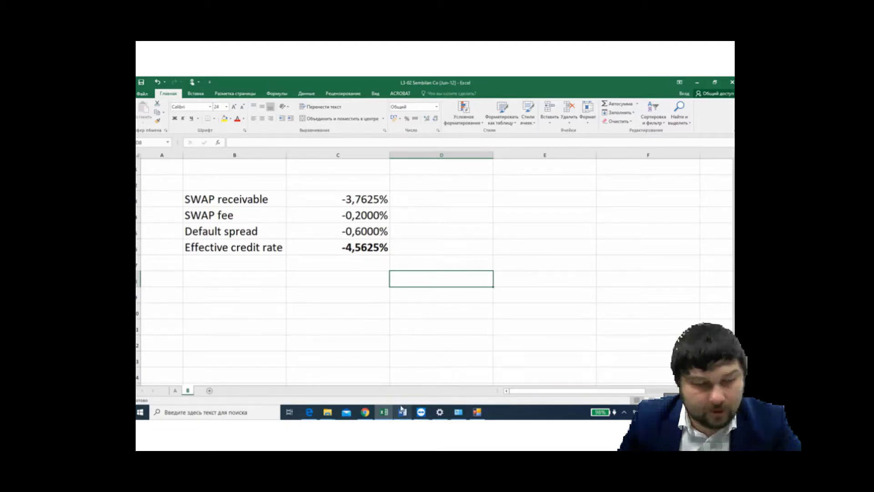
Step: Switch to the Sembilan Co exam question PDF to review the rates and requirements, and return to the Excel workbook
mouse_move(384, 412)
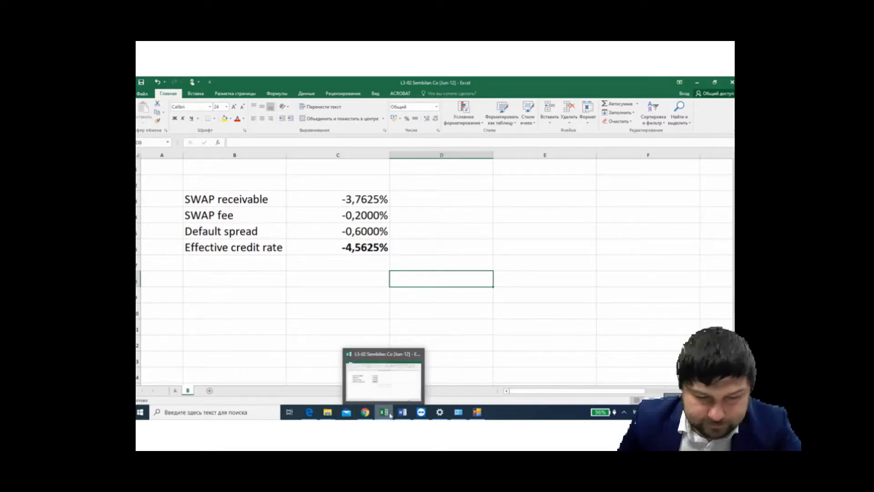
left_click(387, 373)
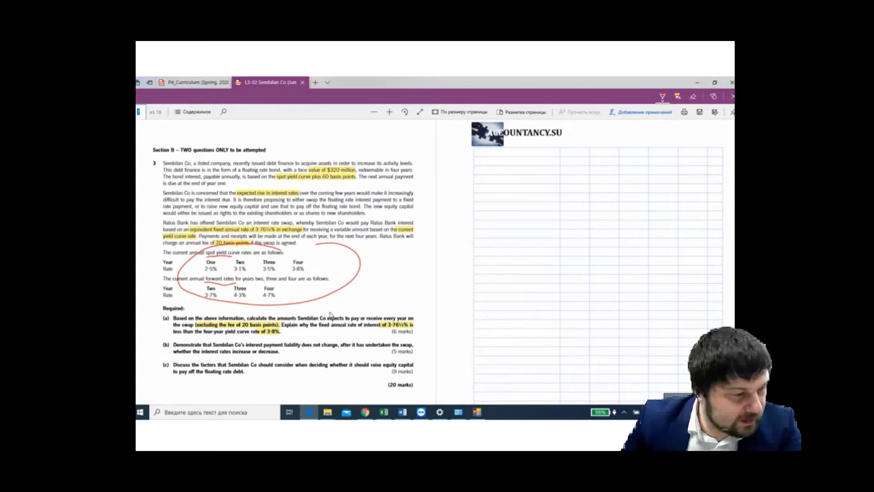
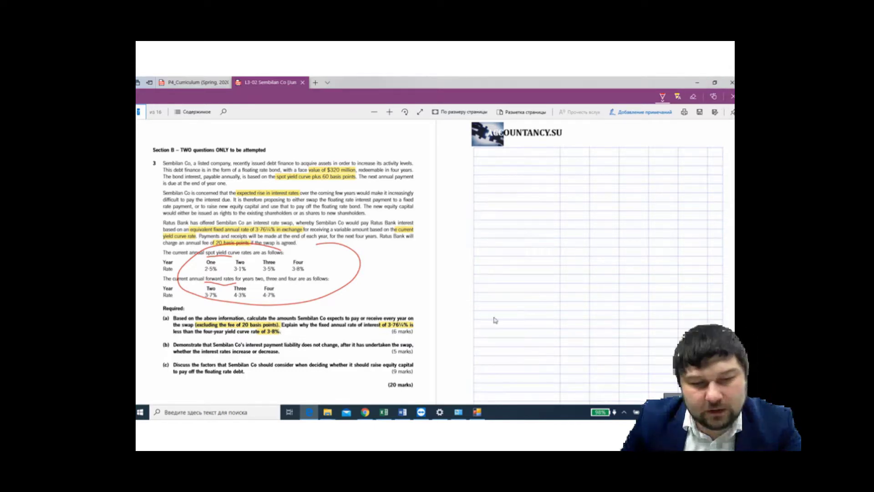
left_click(384, 411)
left_click(474, 301)
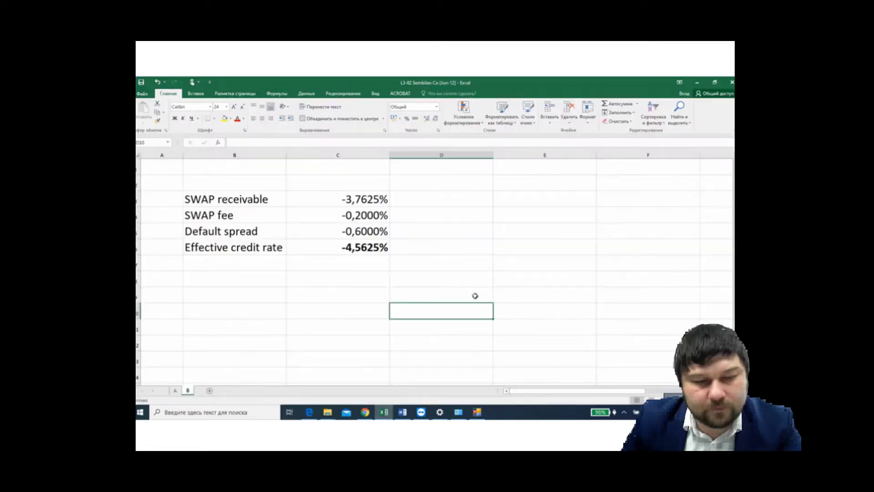
Step: Enter the heading "Current" in cell E9 and centre it
left_click(522, 292)
type("Cr")
key("BackSpace")
type("u")
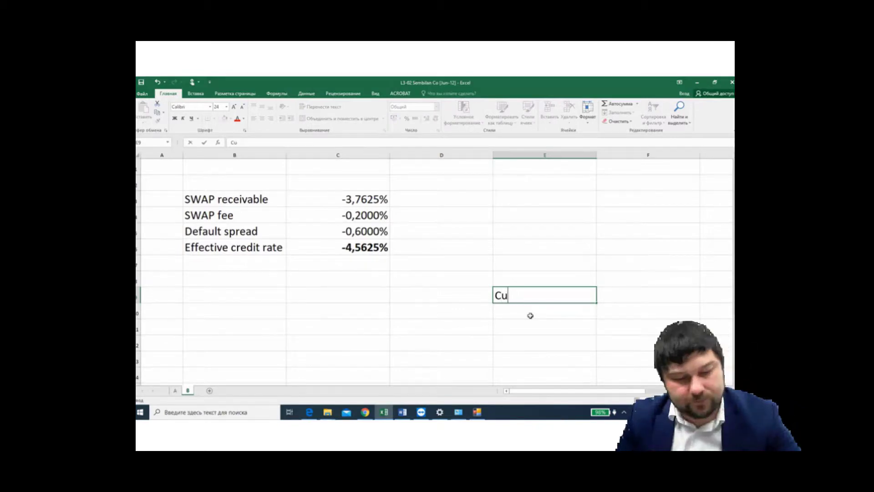
type("rrent")
key("Return")
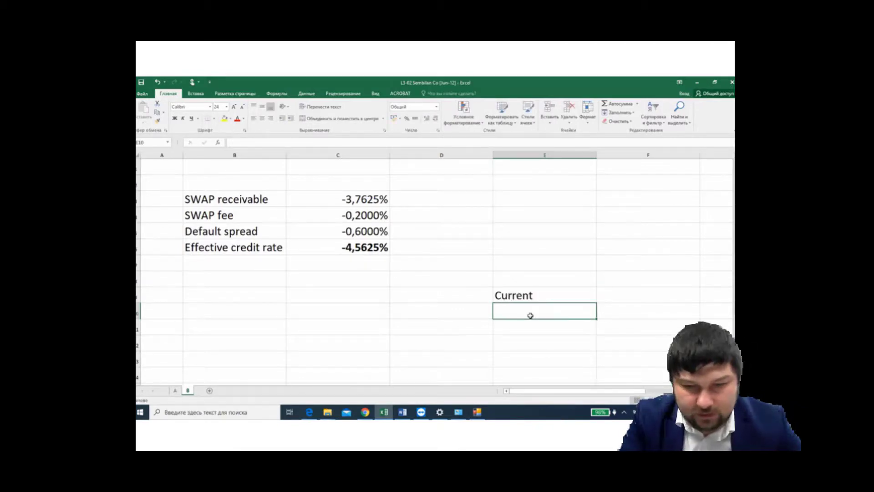
left_click(523, 296)
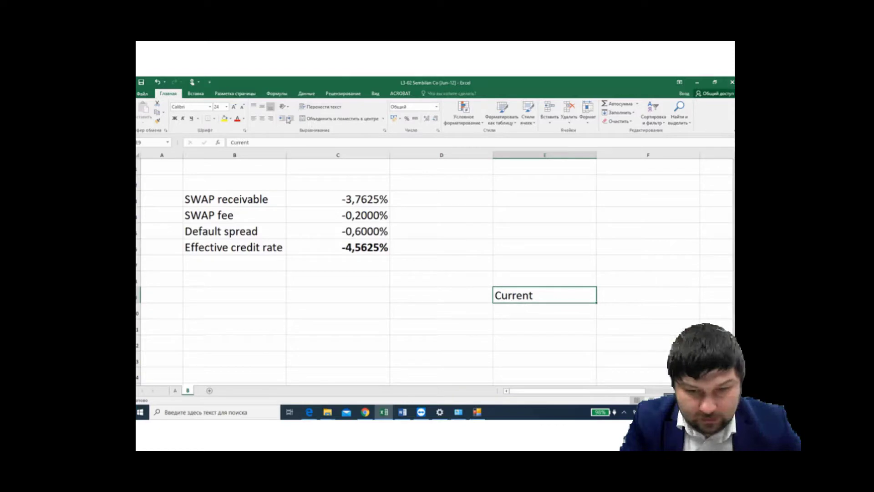
left_click(261, 119)
Step: Enter the label "Interest payable" in cell B2, above the SWAP receivable label
left_click(464, 202)
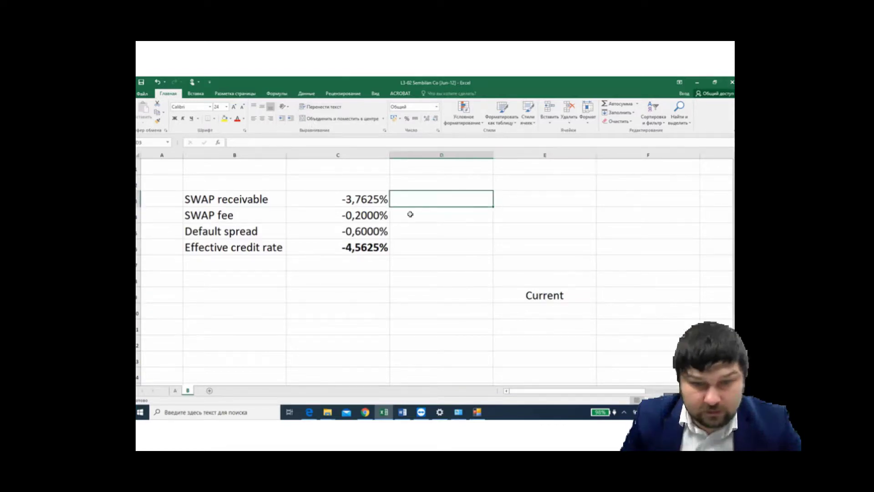
left_click(350, 181)
left_click(267, 187)
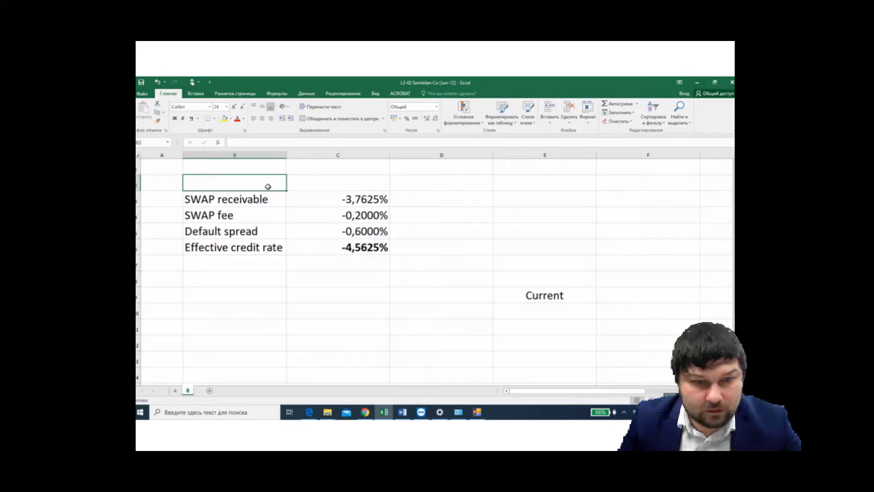
type("Interest payable")
key("Tab")
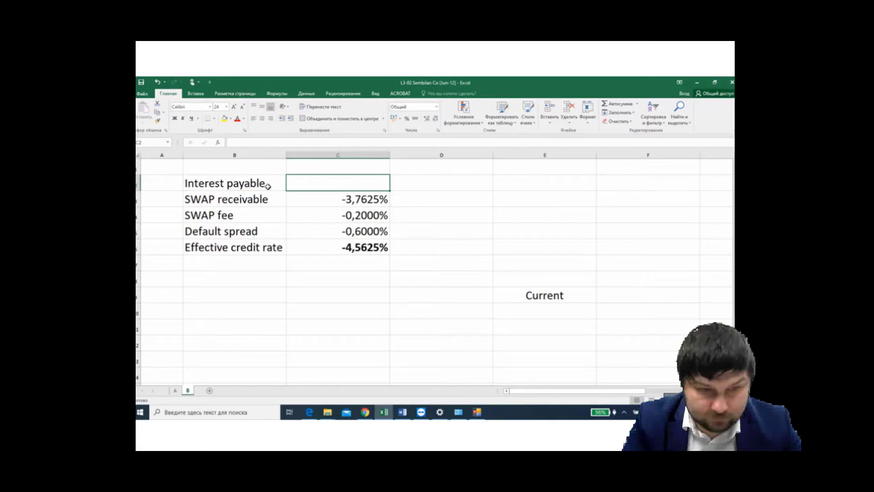
Step: Enter 3,8% as the interest payable in cell C2
type("3")
type("7")
key("BackSpace")
type(",8%")
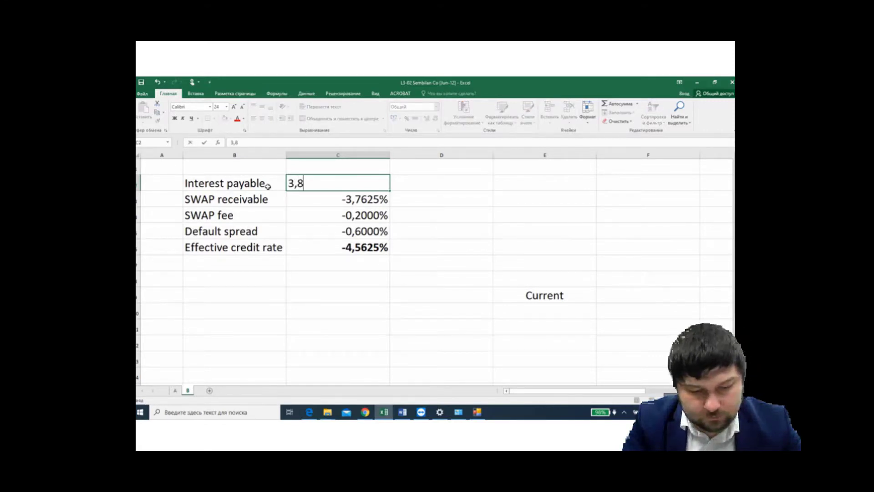
left_click(439, 231)
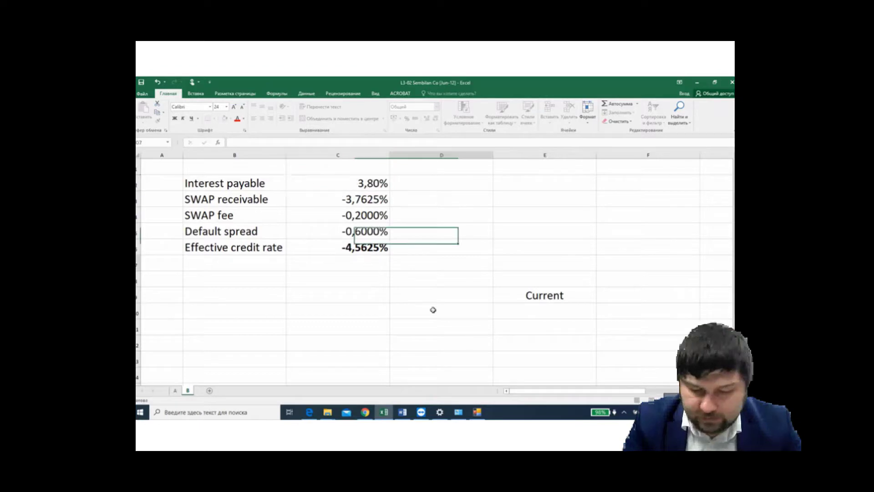
left_click(432, 263)
left_click(354, 354)
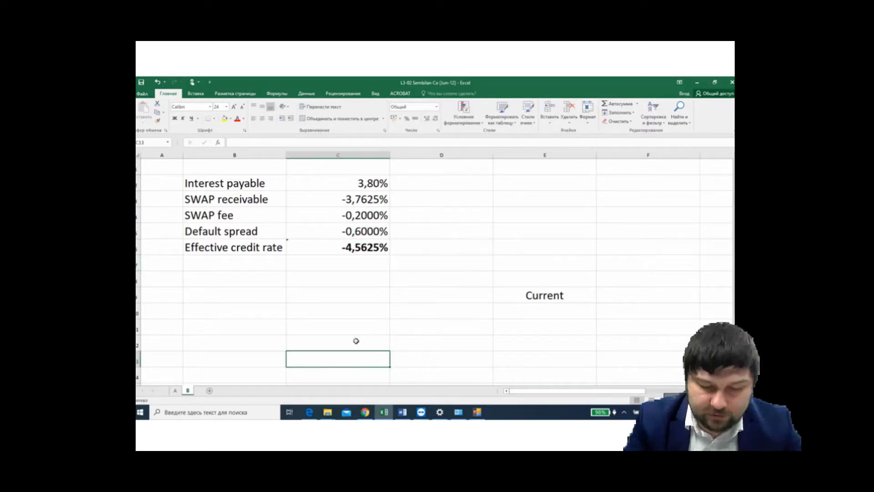
Step: Copy the number format of the SWAP receivable value in C3 to the interest payable value in C2
left_click(370, 182)
left_click(365, 199)
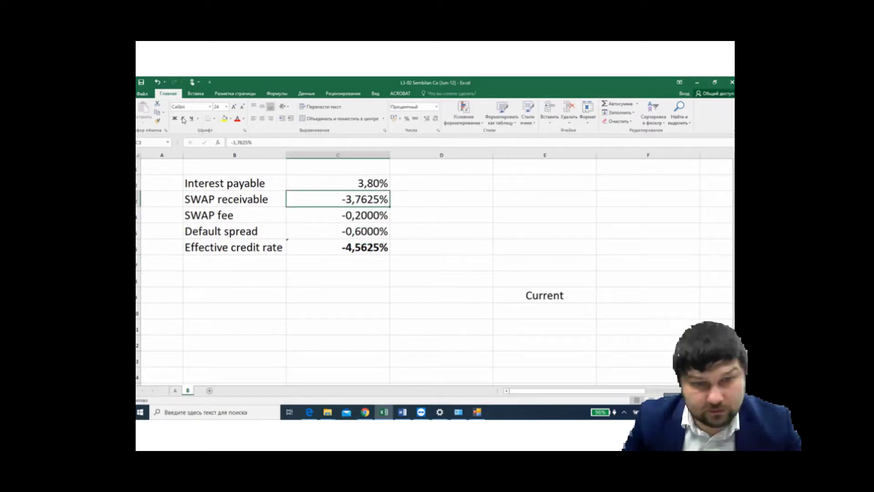
left_click(158, 121)
left_click(353, 183)
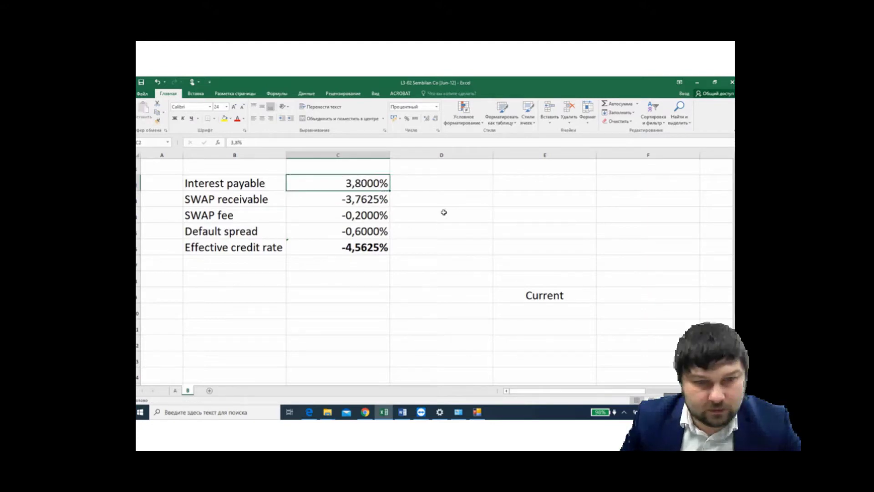
left_click(443, 214)
Step: Enter 3,80% in cell E10, under the "Current" heading
left_click(550, 308)
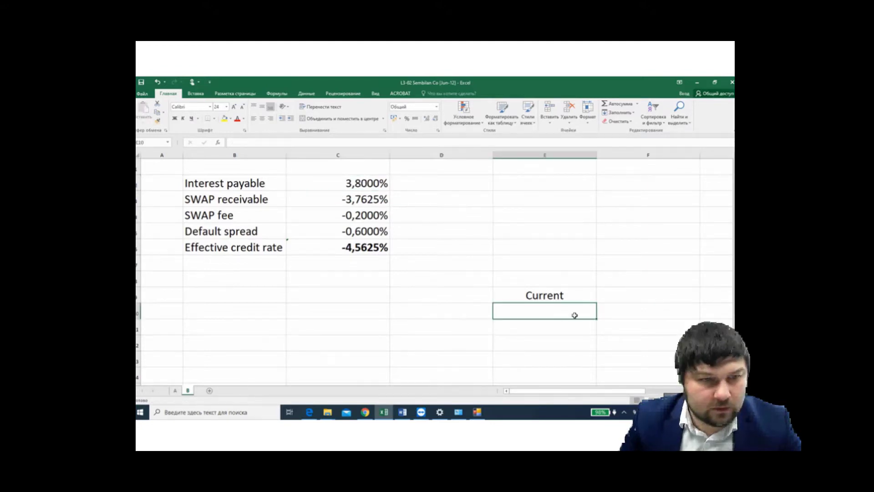
type("/")
key("BackSpace")
type(",")
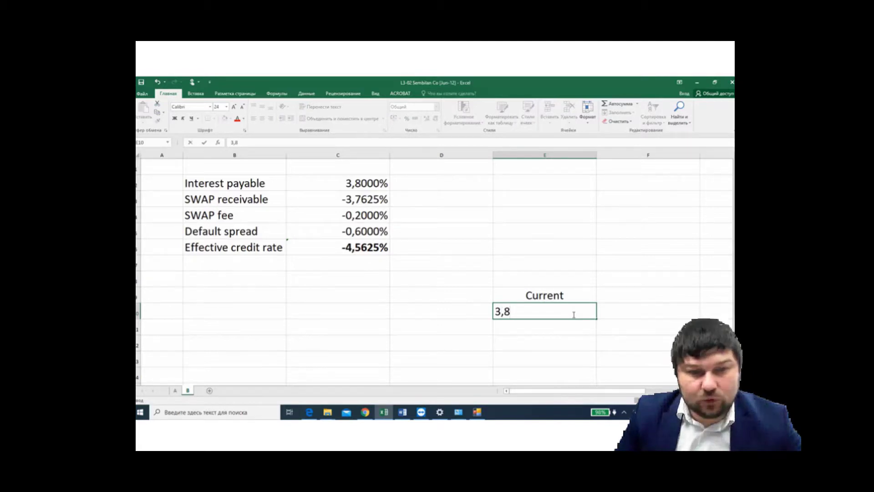
type("80%")
key("Return")
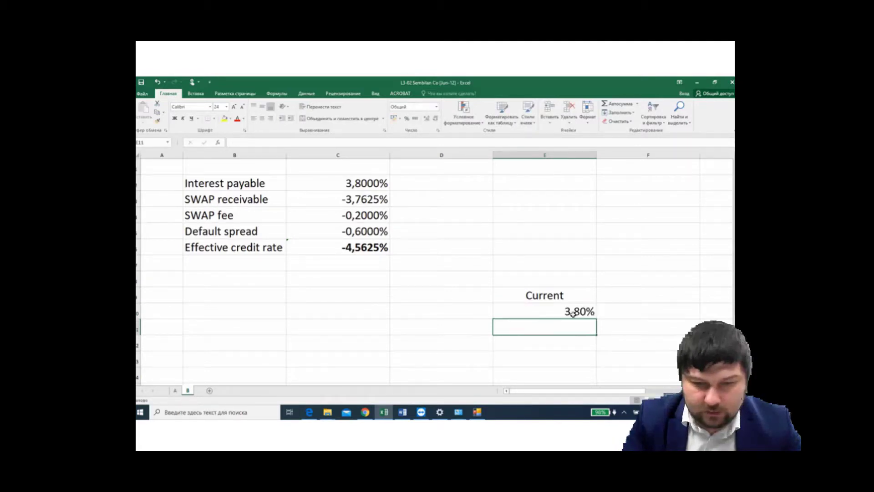
Step: Enter the alternative interest rates on either side of the current rate: 2% in D10 and 5% in F10
key("Left")
key("Up")
type("2%")
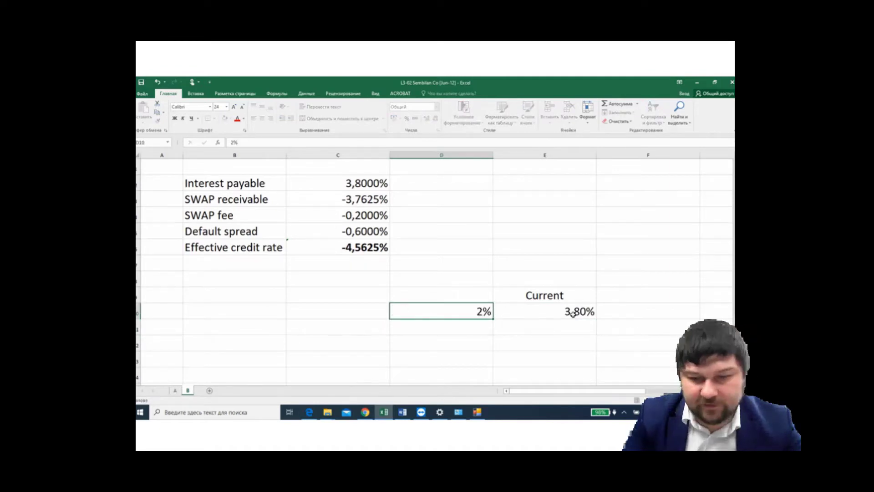
key("Right")
key("Right")
scroll(572, 313, "right", 2)
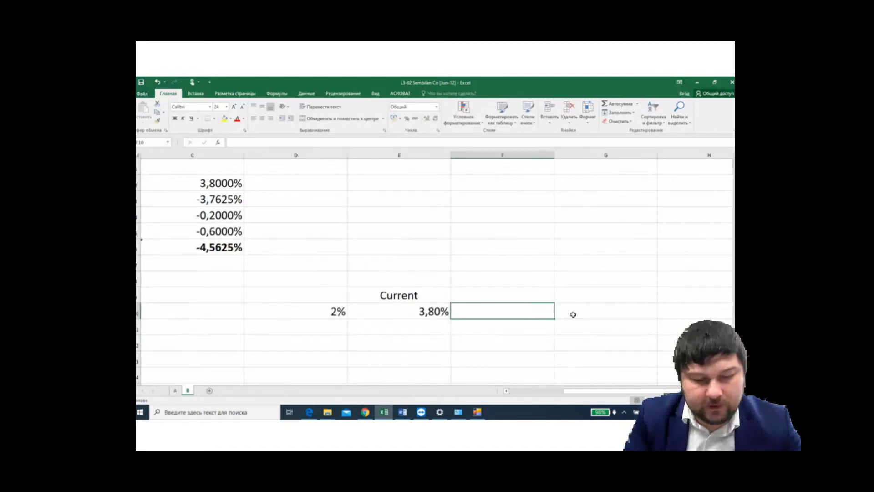
type("5%")
key("Return")
Step: Centre the three interest rates in D10:F10
key("Left")
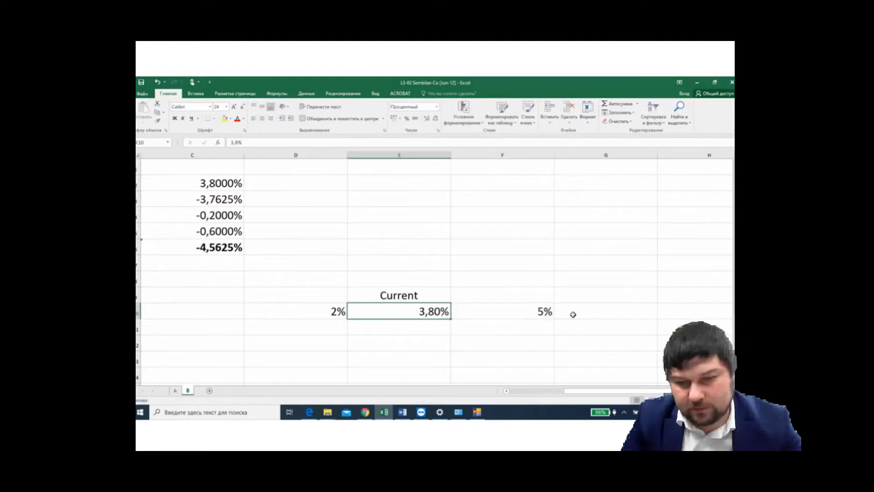
key("Left")
left_click_drag(521, 308, 328, 310)
left_click(261, 118)
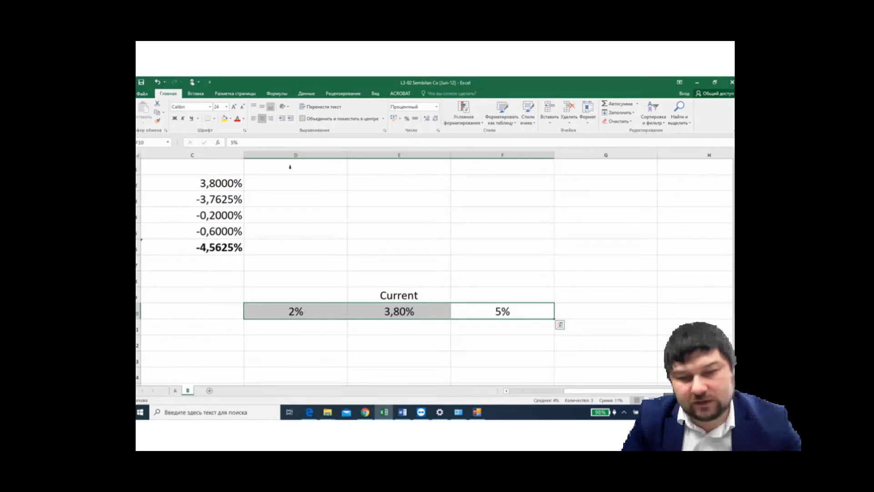
left_click(369, 344)
left_click(322, 328)
Step: Copy the five row labels from B2:B6, Interest payable through Effective credit rate, to C10:C14 beside the scenario rates
key("Home")
left_click_drag(211, 183, 208, 248)
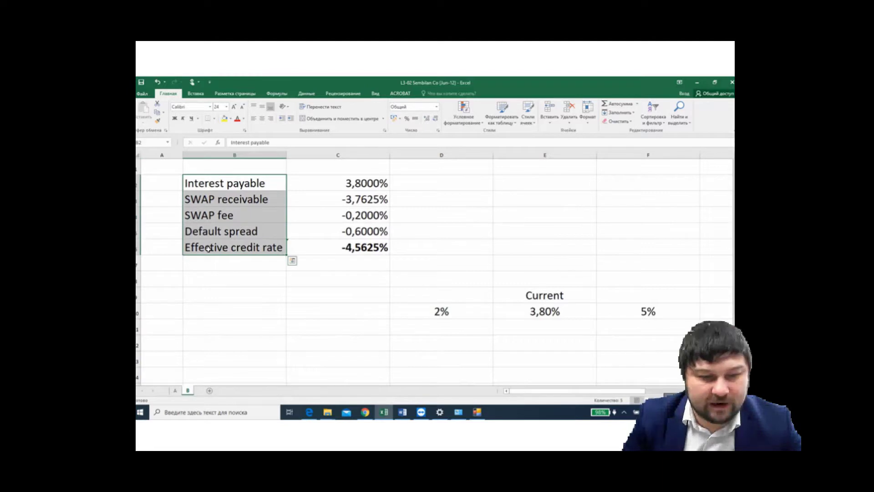
left_click(335, 313)
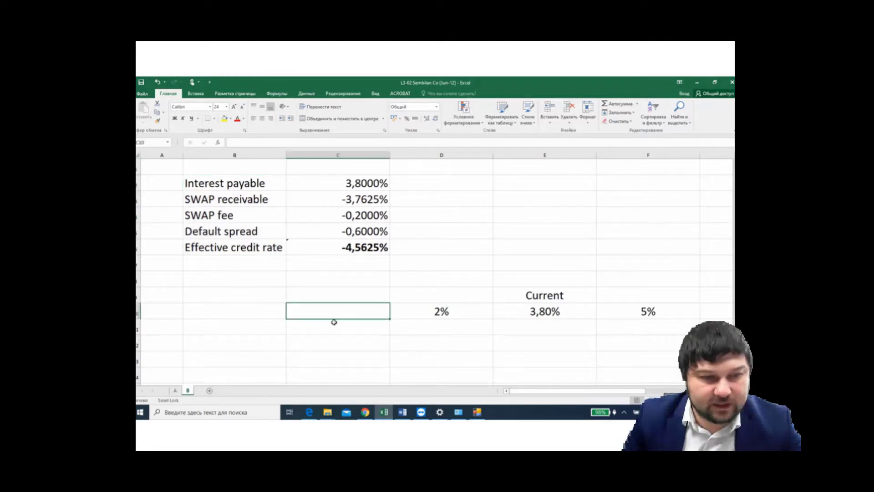
type("v")
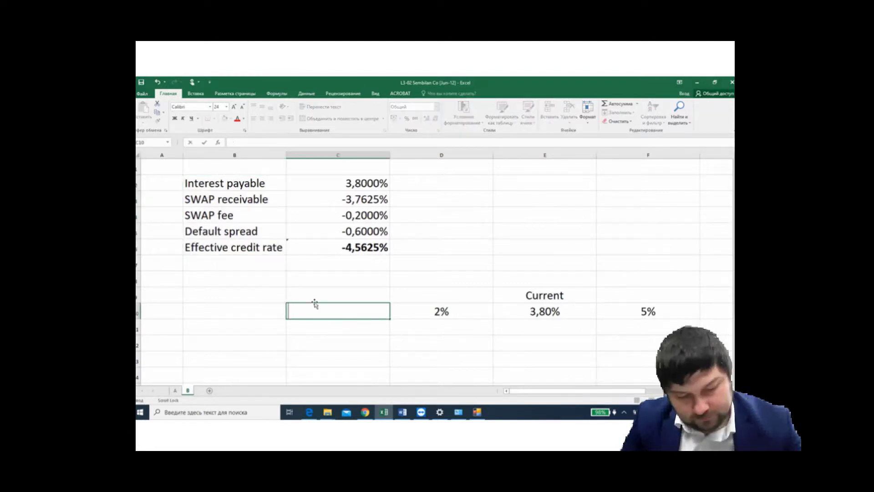
left_click_drag(214, 184, 233, 248)
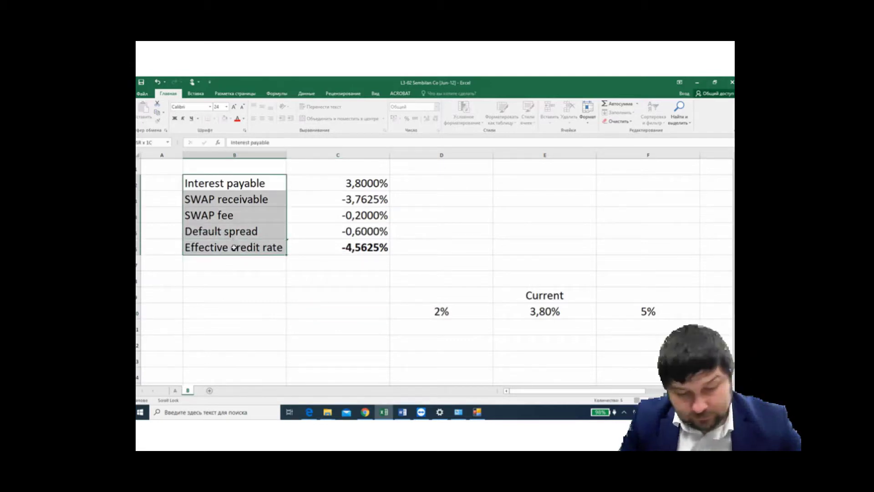
key("ctrl+c")
left_click(357, 313)
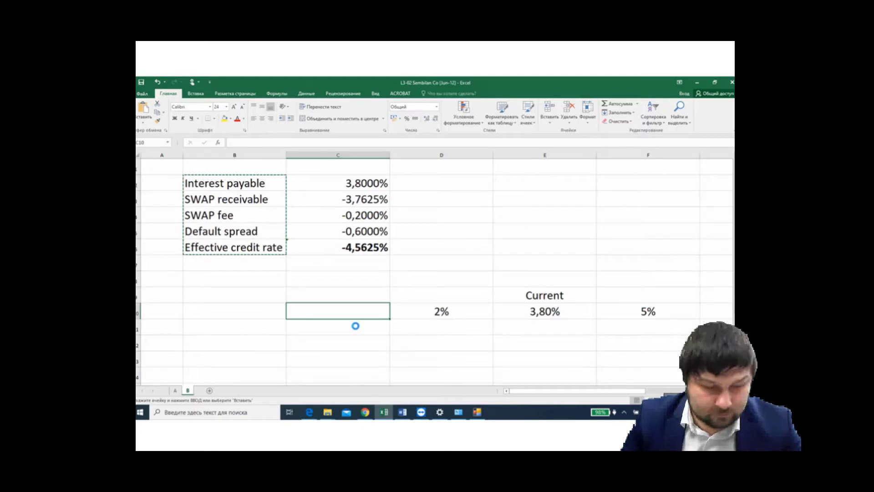
key("ctrl+v")
Step: Enter -3,80% as the SWAP receivable in D11 and fill it across to F11
left_click(366, 184)
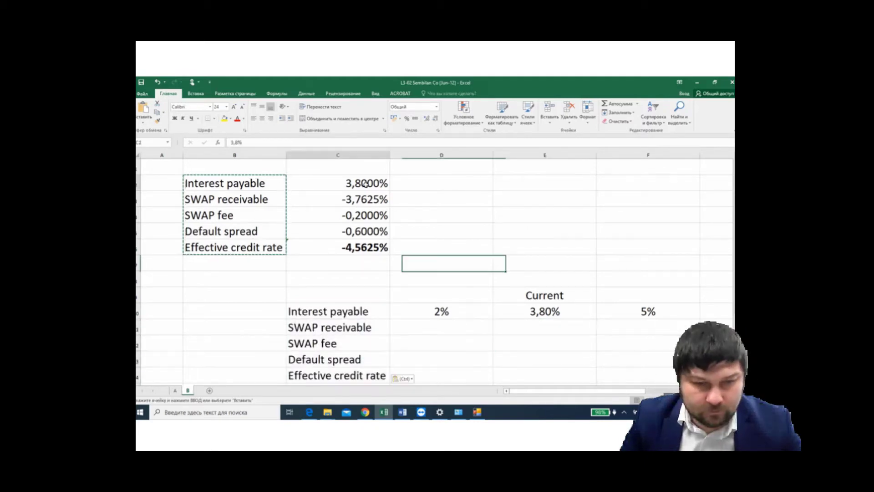
left_click(441, 326)
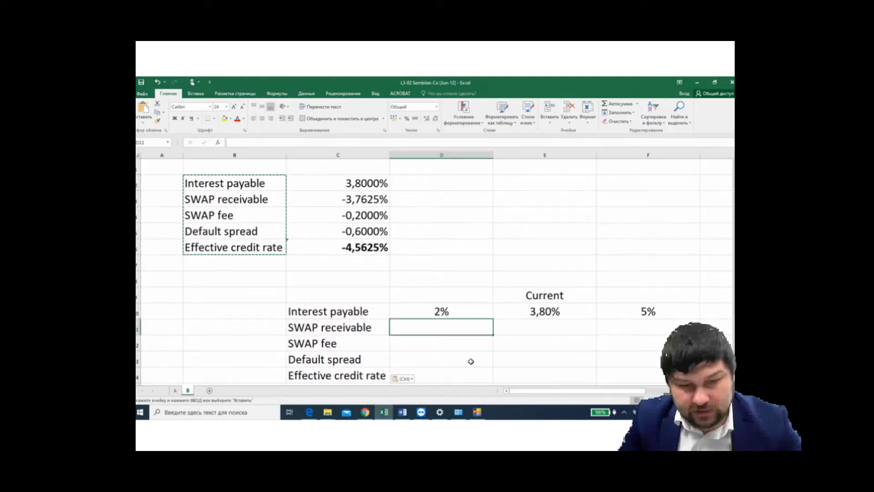
type("-3?")
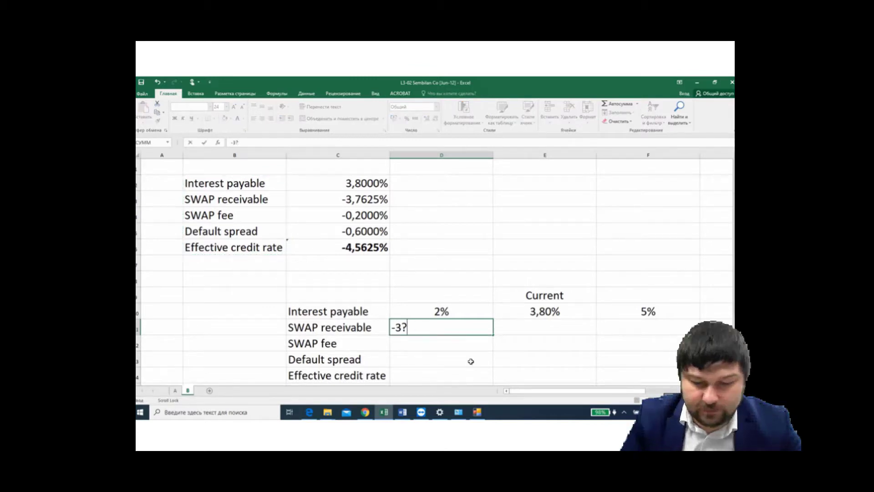
key("BackSpace")
type(",80%")
key("Return")
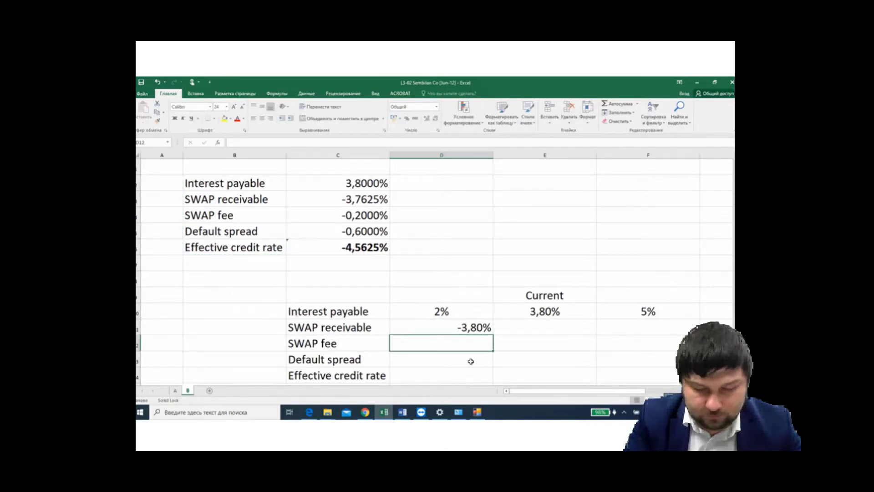
left_click(473, 327)
left_click_drag(493, 334, 646, 337)
left_click(542, 346)
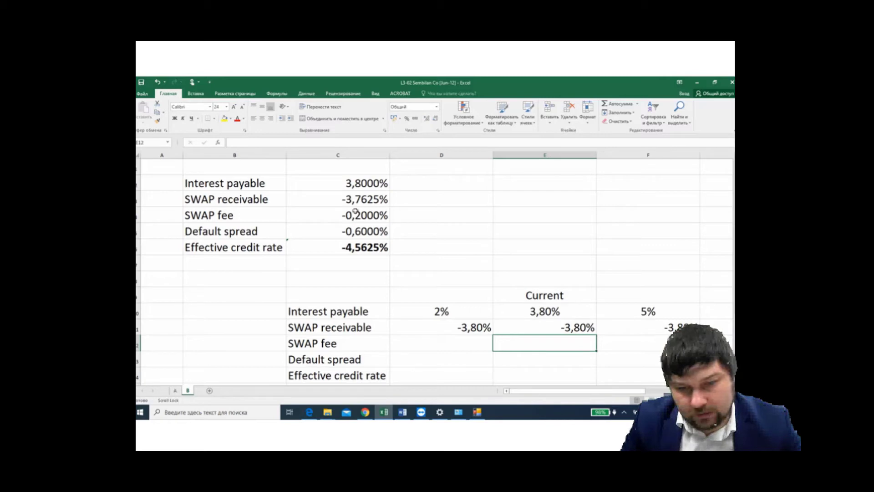
Step: Copy the SWAP fee and default spread values from C4:C5 to D12:D13 and fill them across to column F
left_click_drag(355, 215, 354, 230)
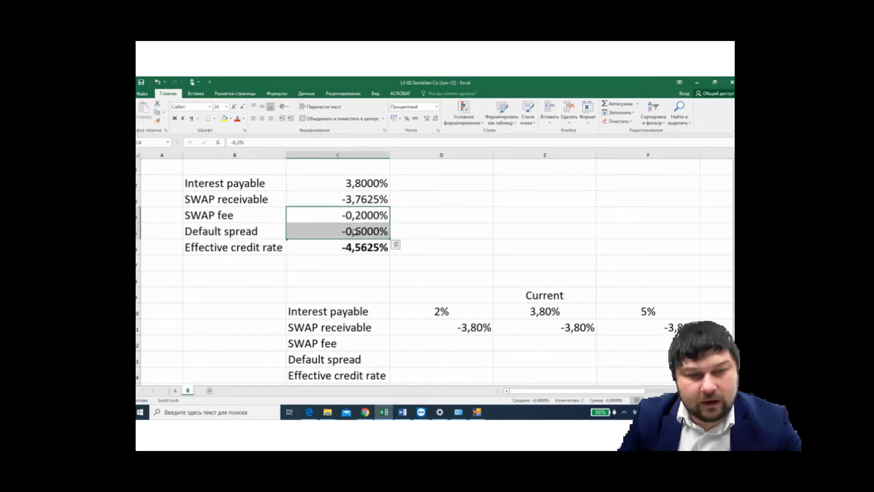
key("ctrl+c")
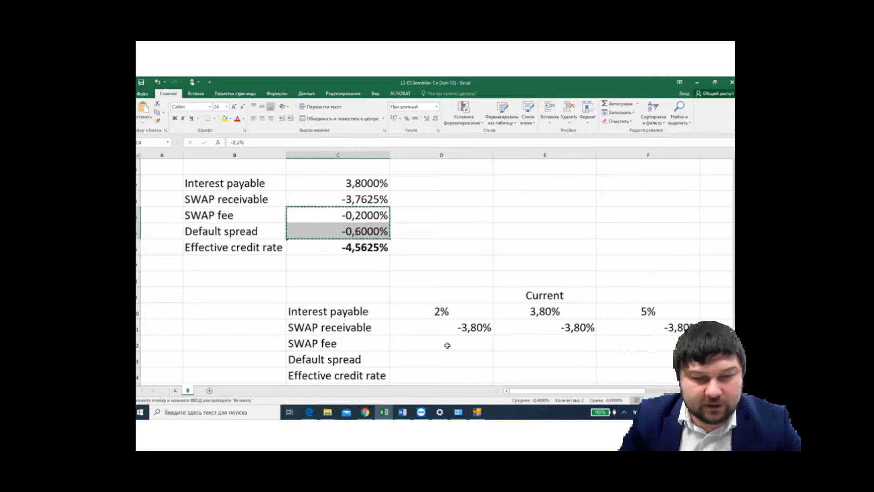
scroll(447, 345, "down", 1)
left_click(461, 296)
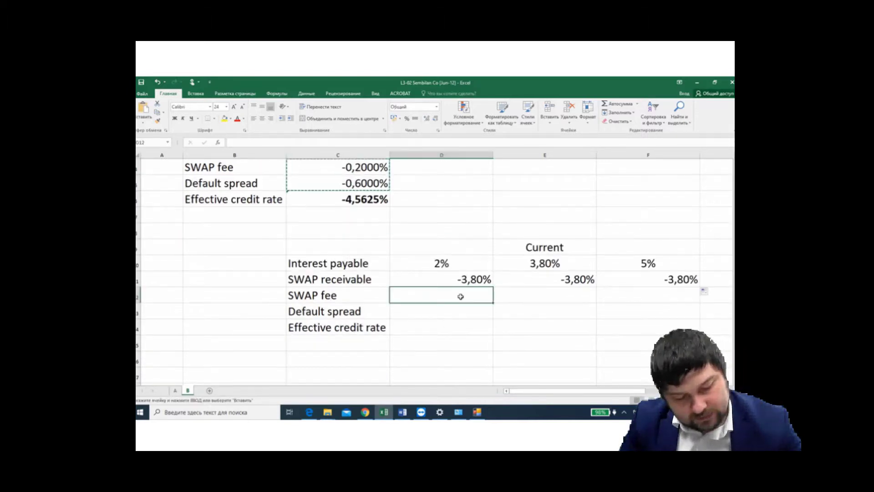
key("ctrl+v")
left_click_drag(493, 319, 669, 320)
key("Down")
key("Down")
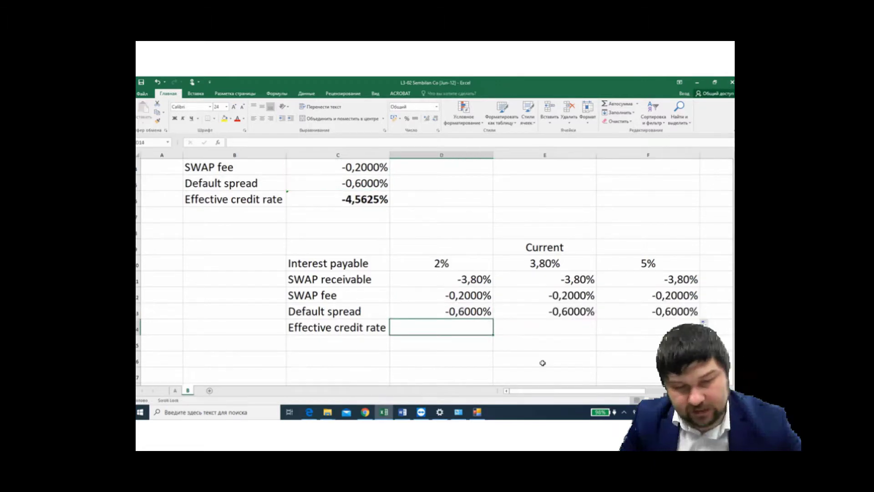
Step: Enter =C6 in D14 to reference the effective credit rate calculated in the upper table
type("=")
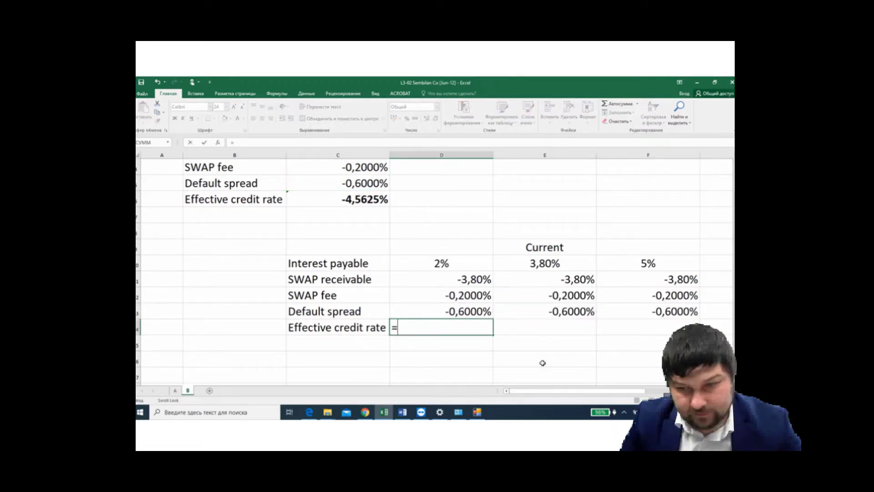
type("ces")
key("BackSpace")
key("BackSpace")
key("BackSpace")
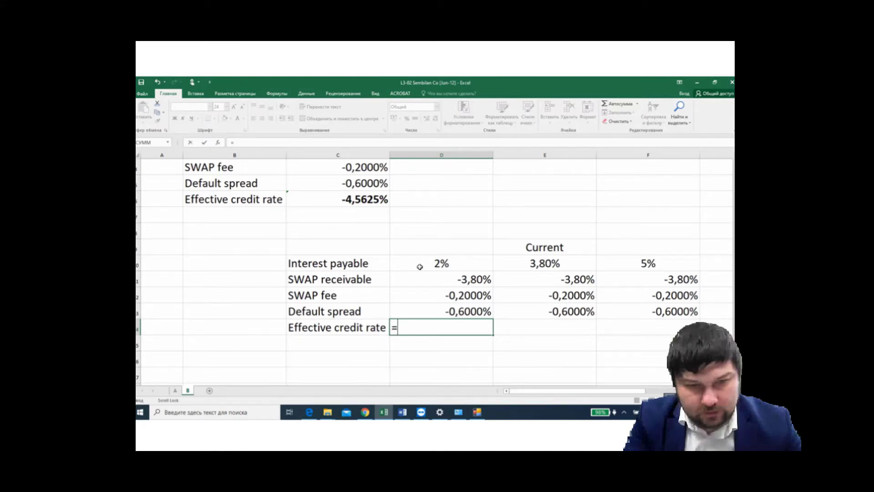
left_click(363, 199)
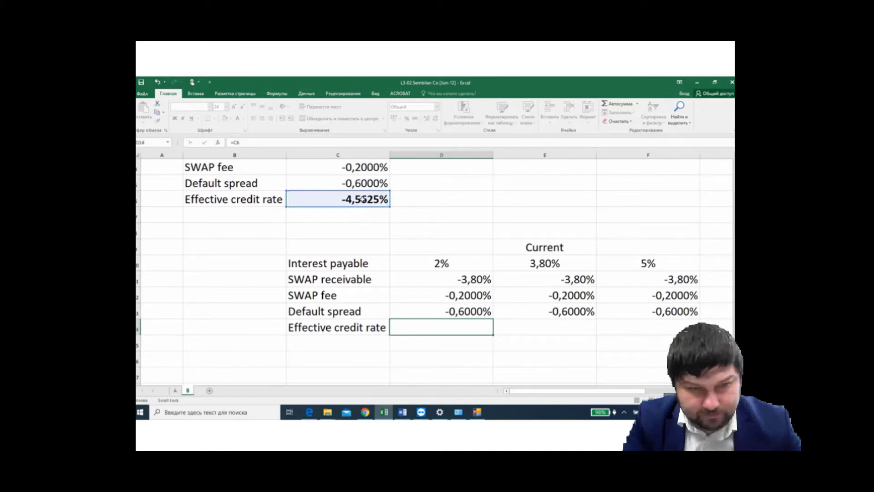
key("Return")
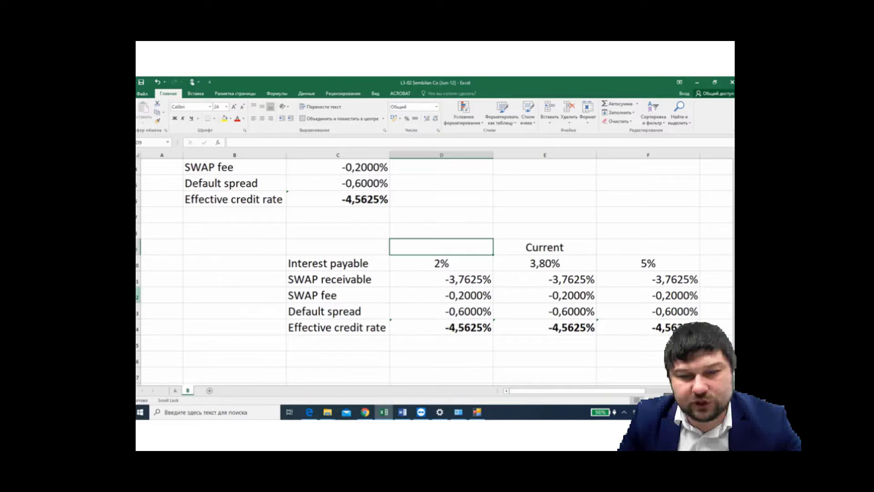
left_click_drag(137, 296, 139, 314)
left_click(451, 247)
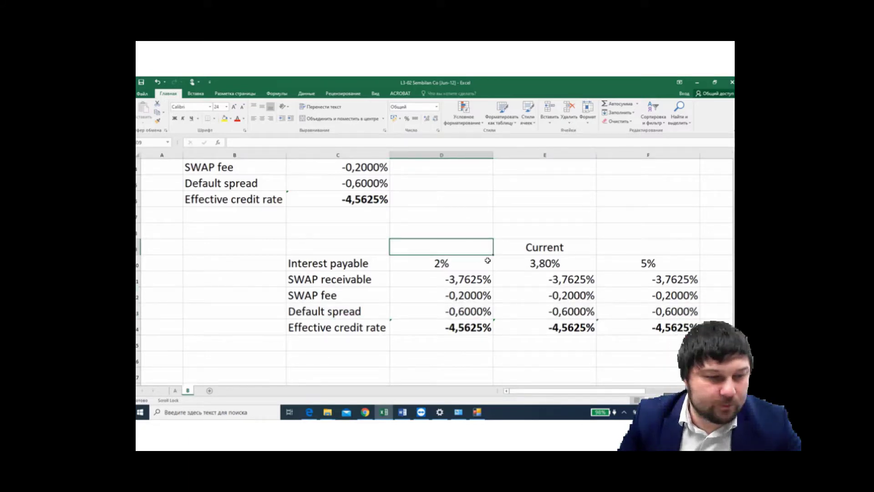
Step: Enter the label "In USD" in cell C16, below the scenario table
left_click(433, 361)
left_click(355, 362)
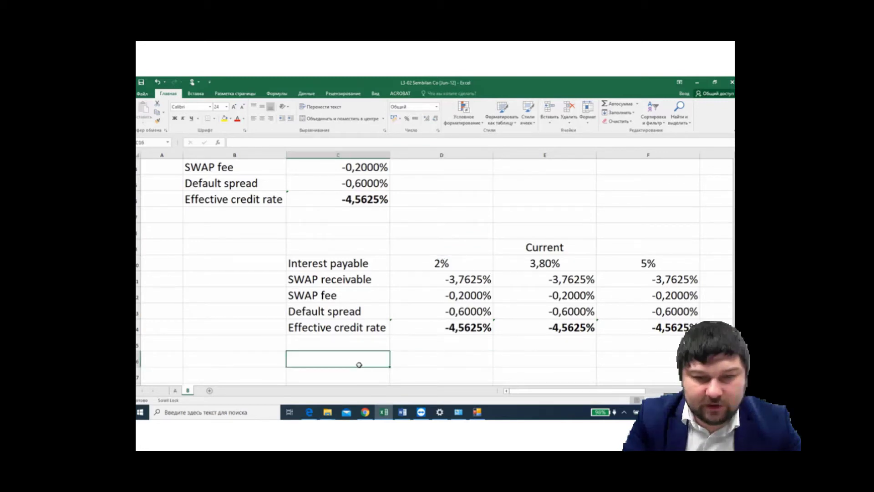
double_click(359, 364)
type("ш")
key("BackSpace")
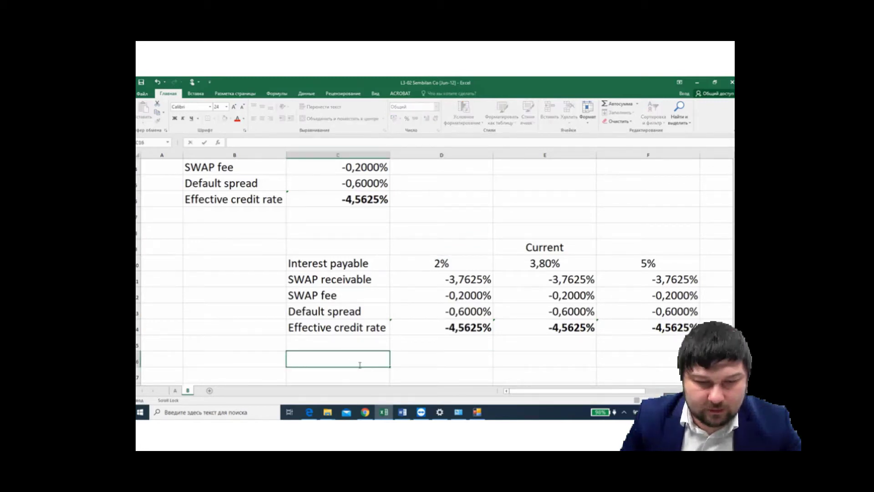
type("I")
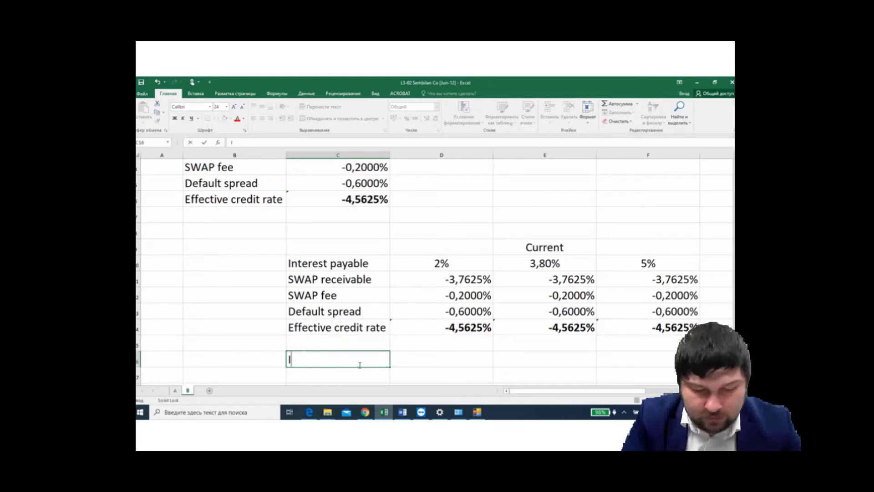
type("n USD")
key("Return")
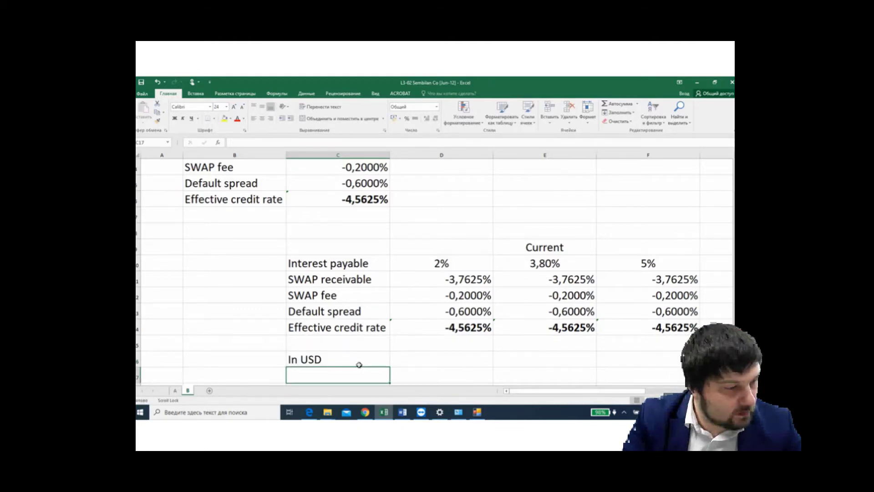
Step: Calculate the USD interest amount in D16 with =D10*320 and fill the formula across to F16
scroll(359, 364, "right", 1)
left_click(392, 361)
type("=")
left_click(397, 264)
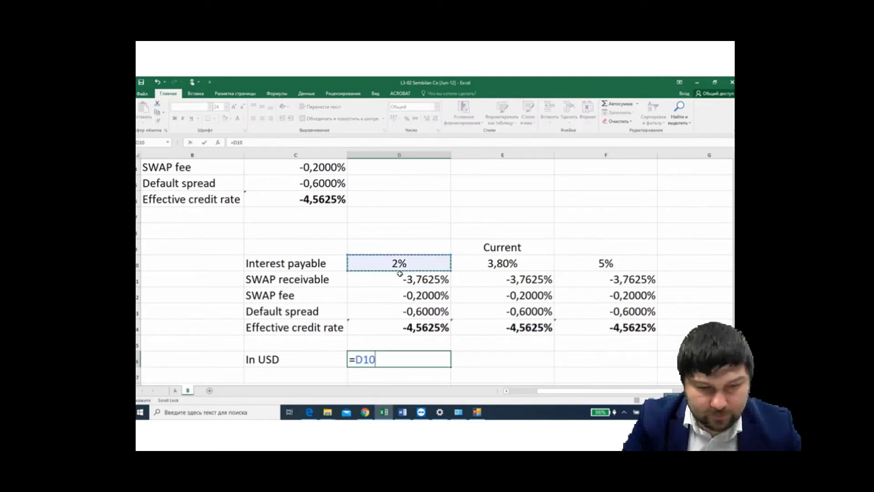
type("*320")
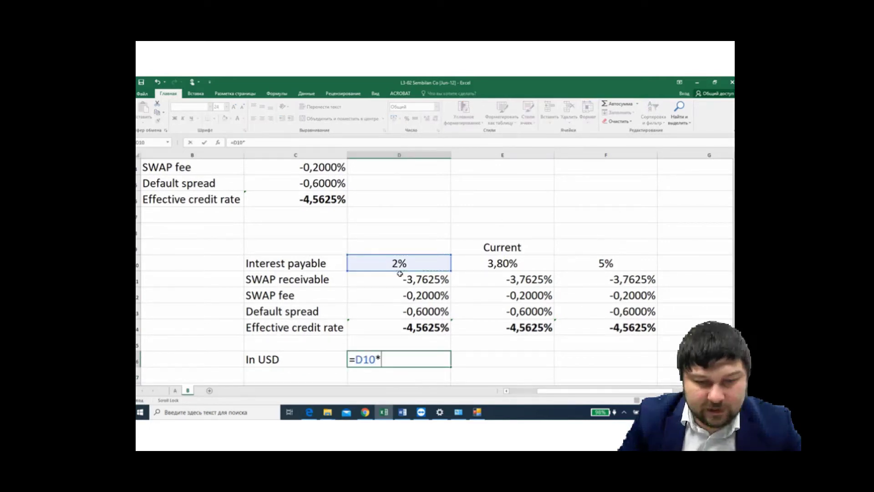
key("Return")
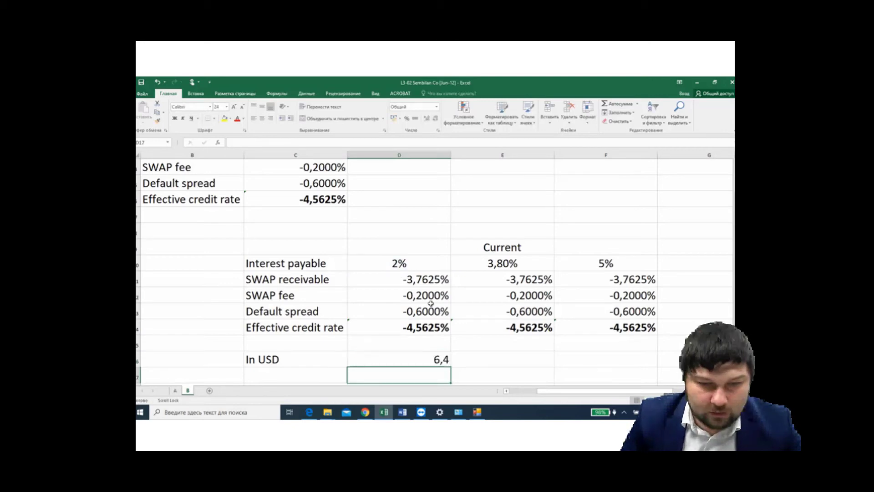
scroll(426, 308, "down", 3)
scroll(423, 265, "up", 1)
left_click(429, 265)
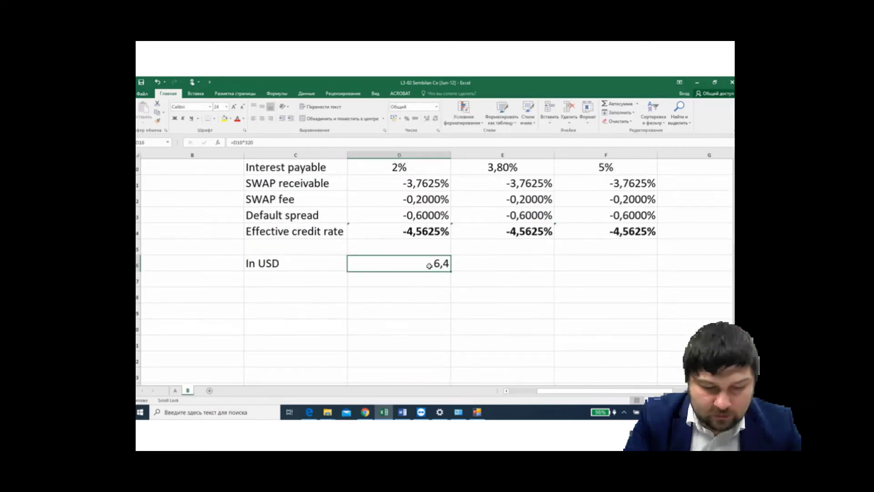
left_click_drag(450, 270, 640, 271)
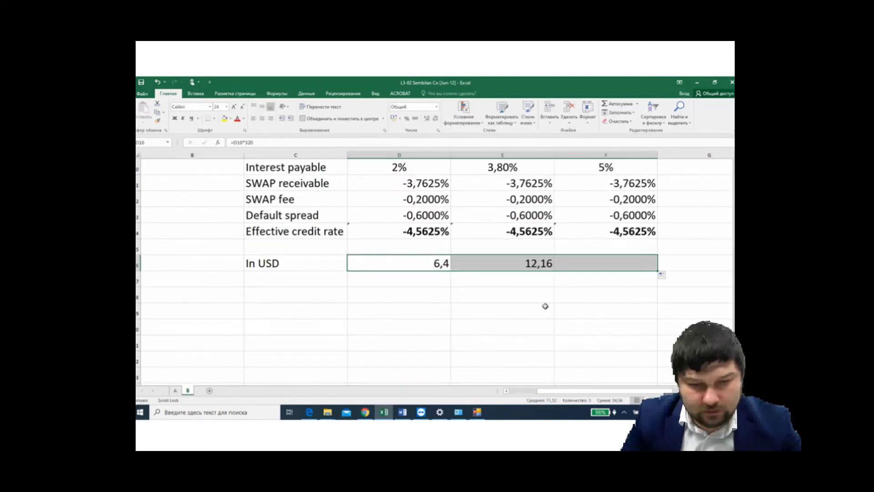
Step: Extend the label in C16 to "In USD payment" and enter "SWAP" beneath it in C17
left_click(285, 275)
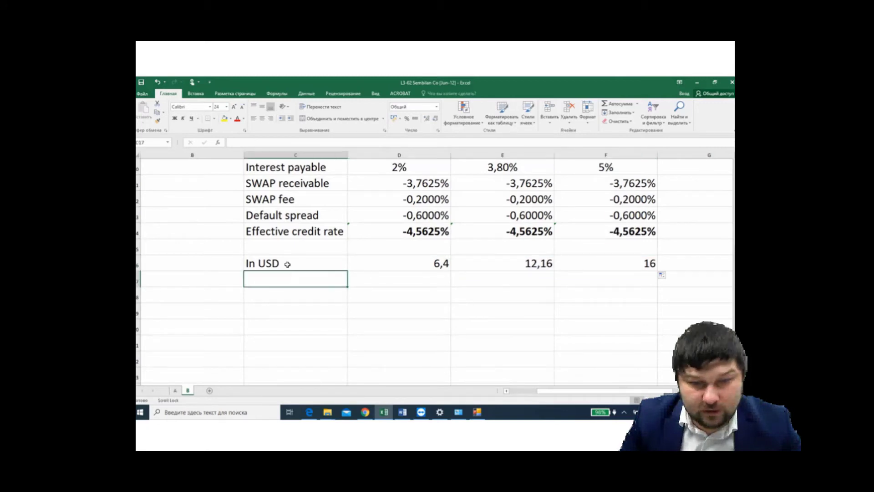
double_click(301, 266)
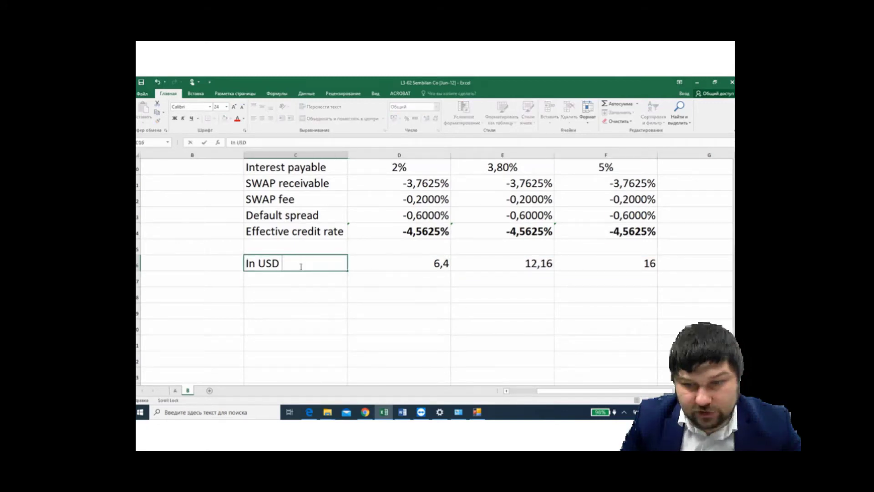
type("payment")
key("Return")
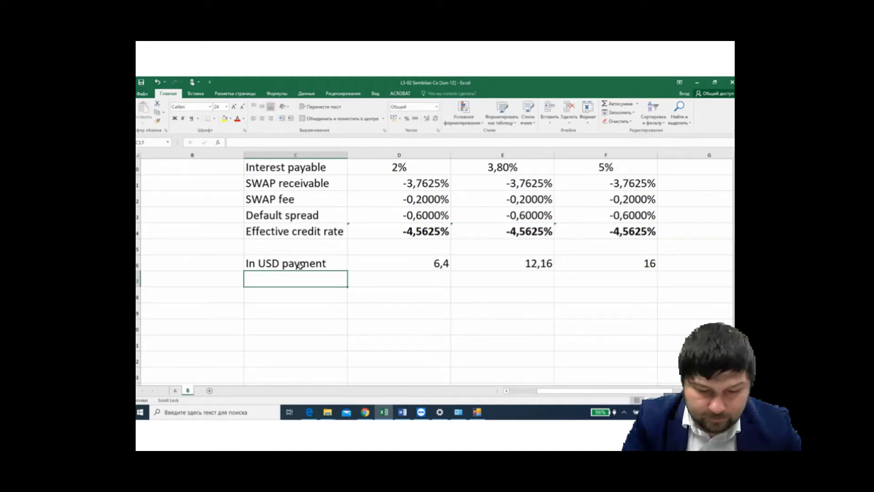
type("SWAP")
Step: Calculate the SWAP amount in USD in D17 with =D11*320 and fill the formula across to F17
scroll(301, 266, "right", 1)
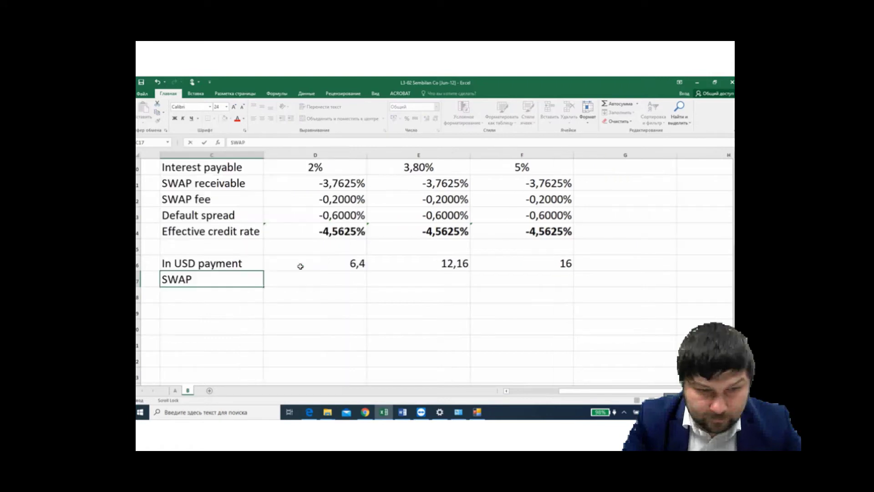
scroll(301, 296, "up", 2)
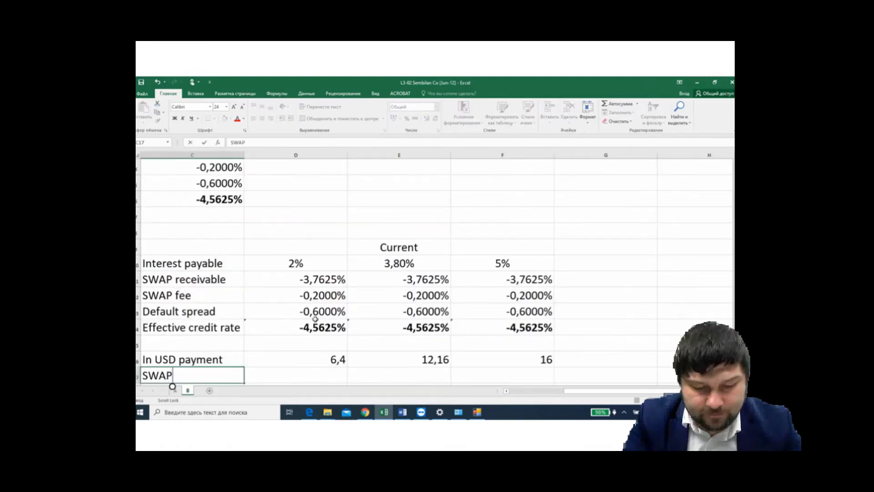
scroll(315, 319, "down", 2)
left_click(311, 282)
type("=")
left_click(315, 182)
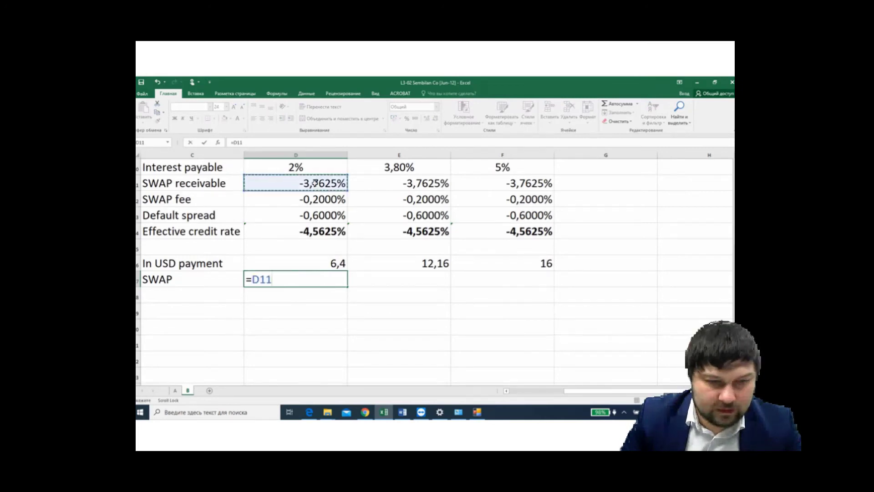
type("*320")
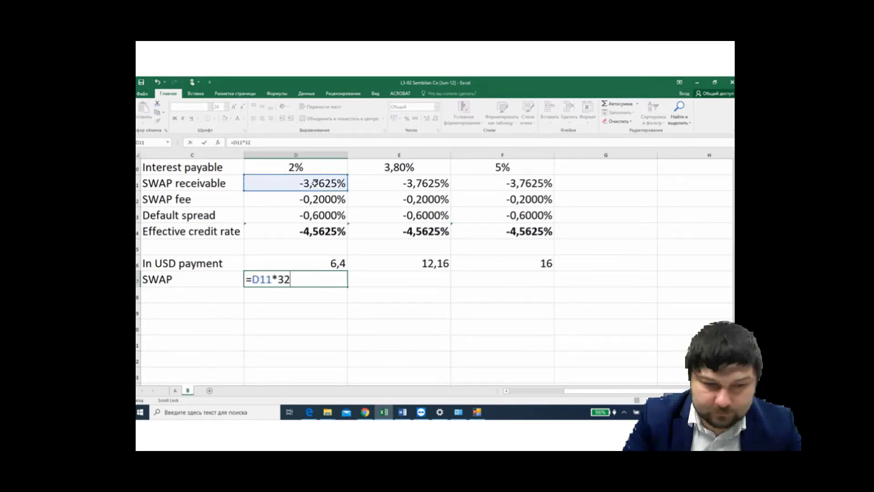
key("Return")
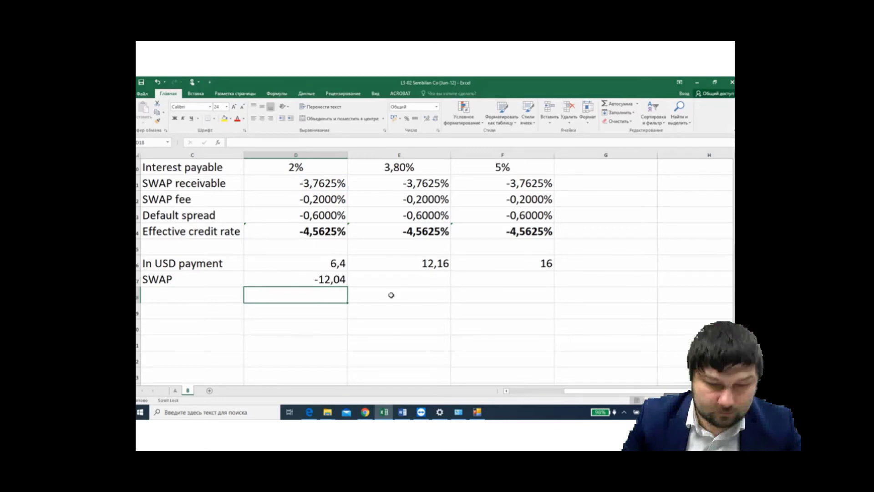
left_click(340, 282)
left_click_drag(347, 287, 552, 287)
left_click(470, 307)
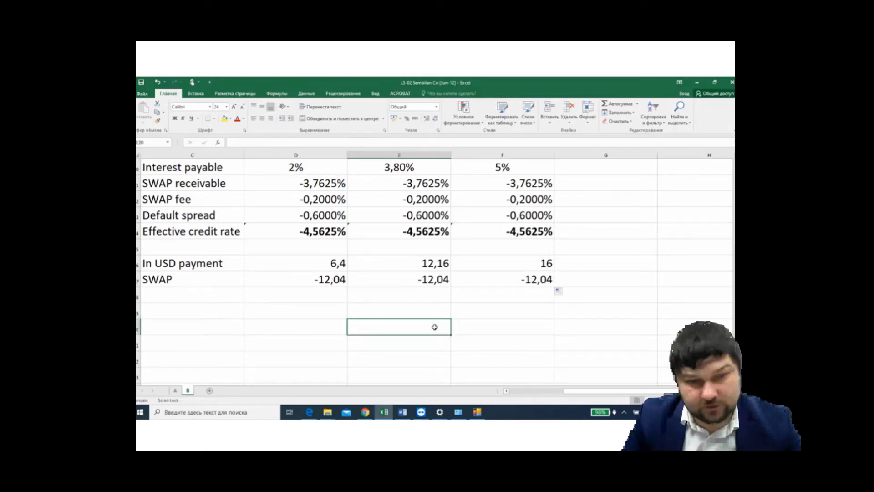
Step: Compare the USD payment and SWAP amounts in rows 16 and 17 across the 2%, 3,80% and 5% scenarios
left_click_drag(333, 263, 331, 279)
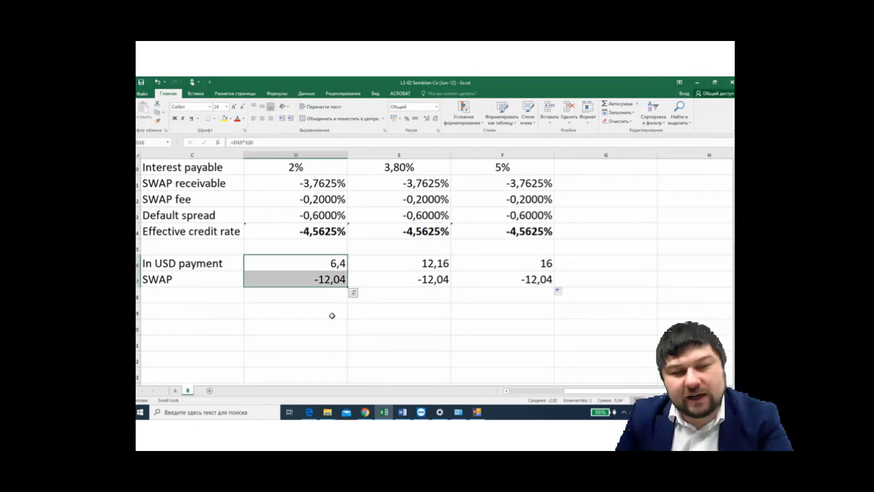
left_click_drag(525, 265, 523, 279)
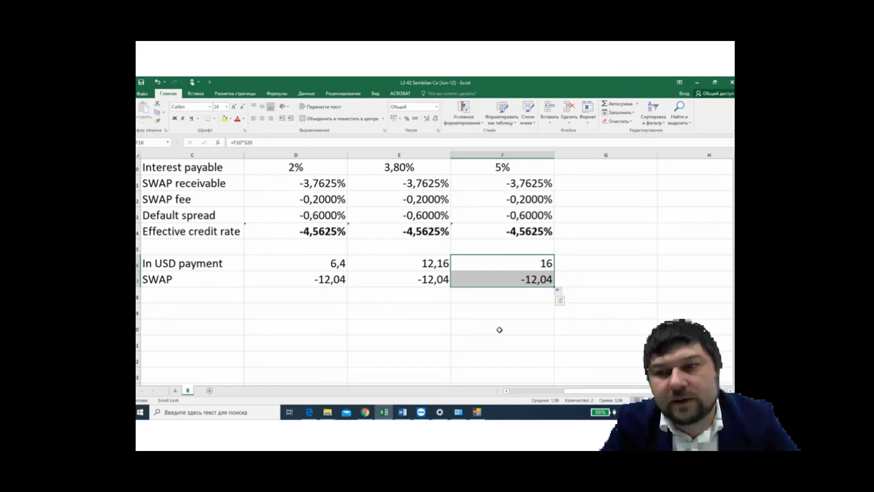
left_click_drag(322, 263, 323, 279)
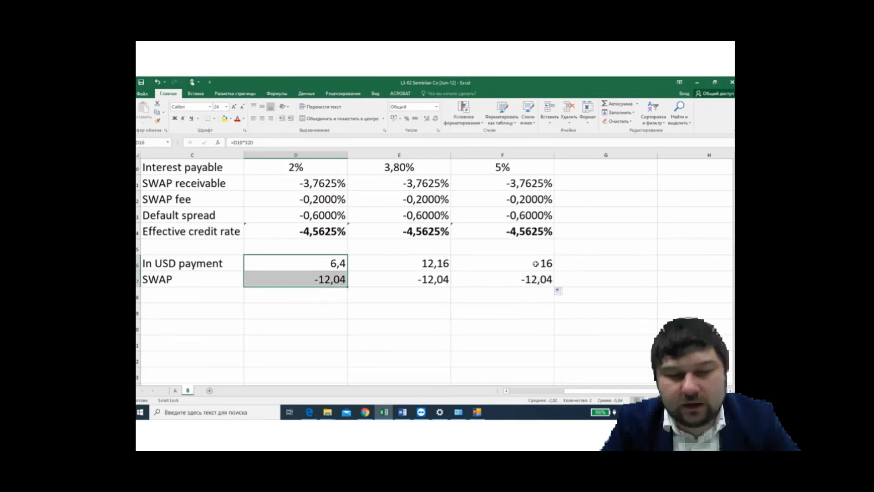
left_click_drag(535, 263, 534, 279)
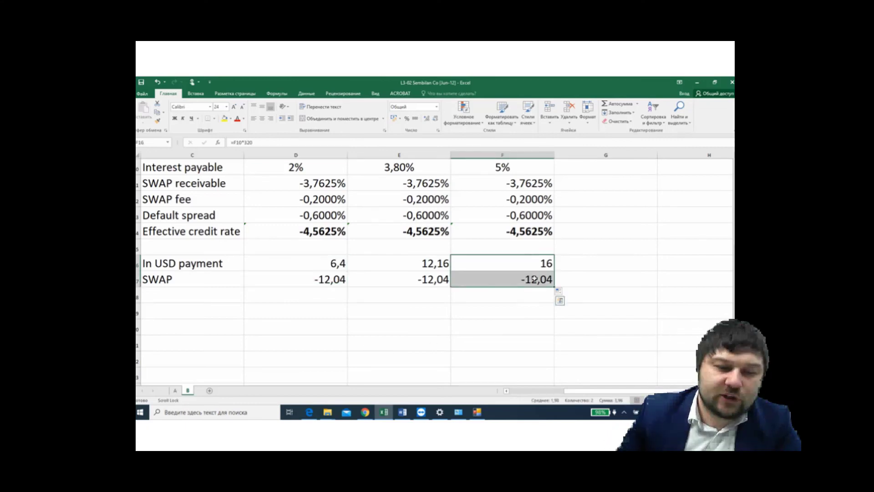
left_click(435, 279)
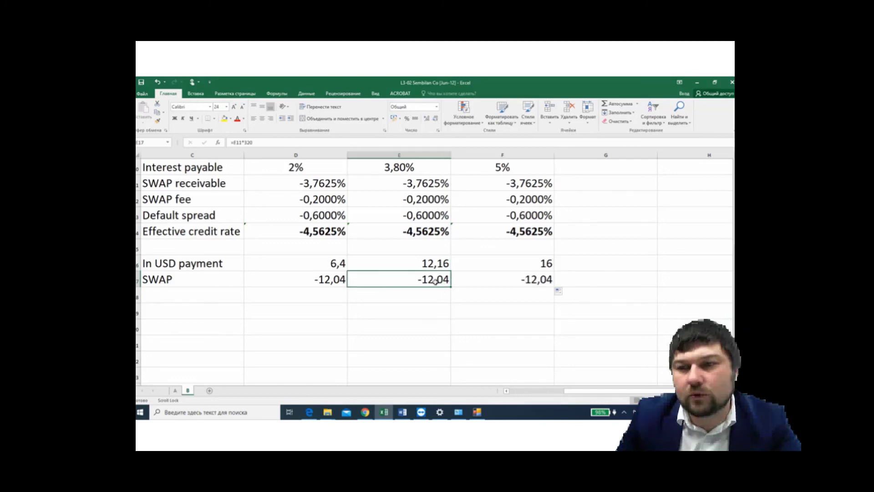
left_click_drag(330, 280, 499, 278)
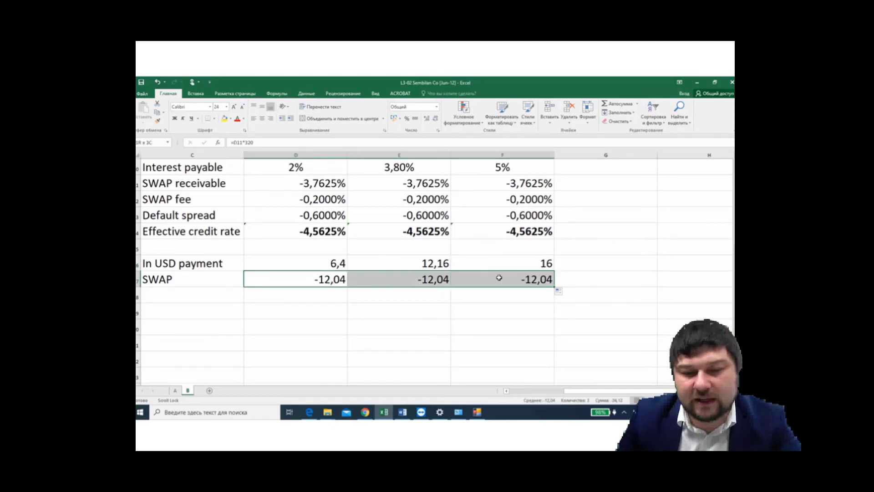
left_click(435, 279)
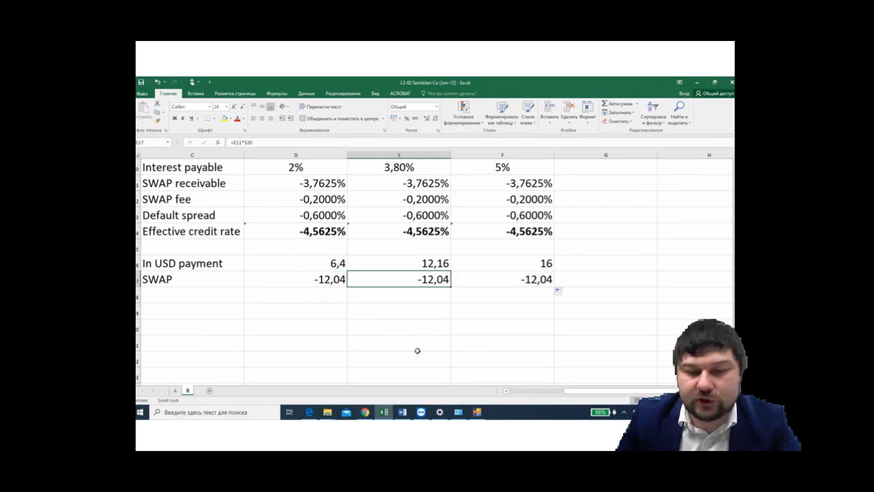
scroll(387, 352, "up", 3)
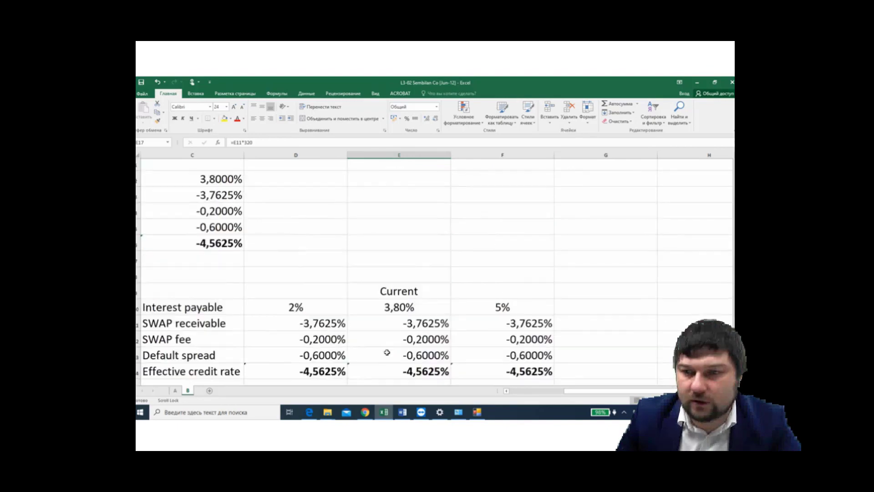